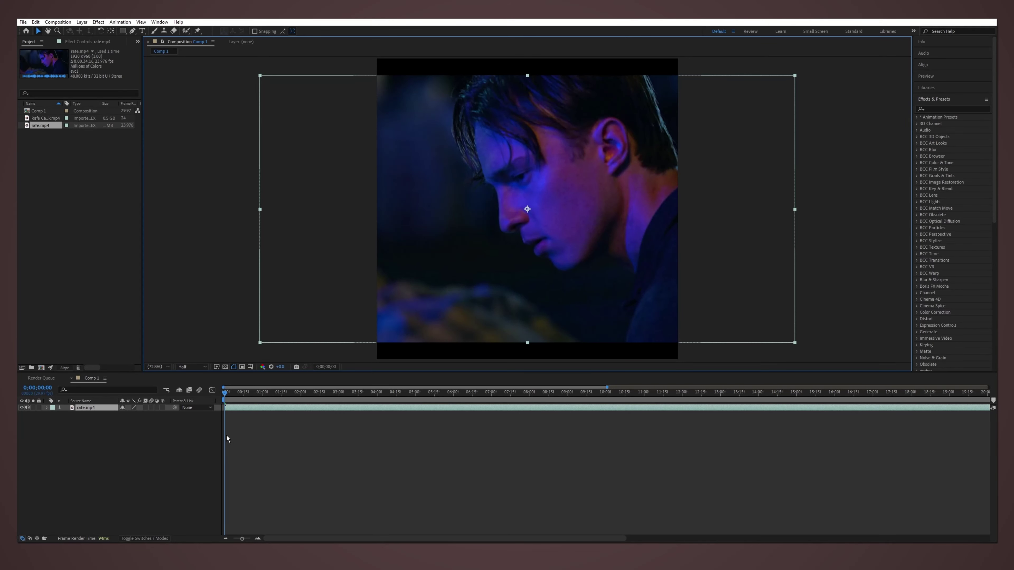
Step: Preview the rafe.mp4 clip from the start and inspect its audio waveform
click(249, 398)
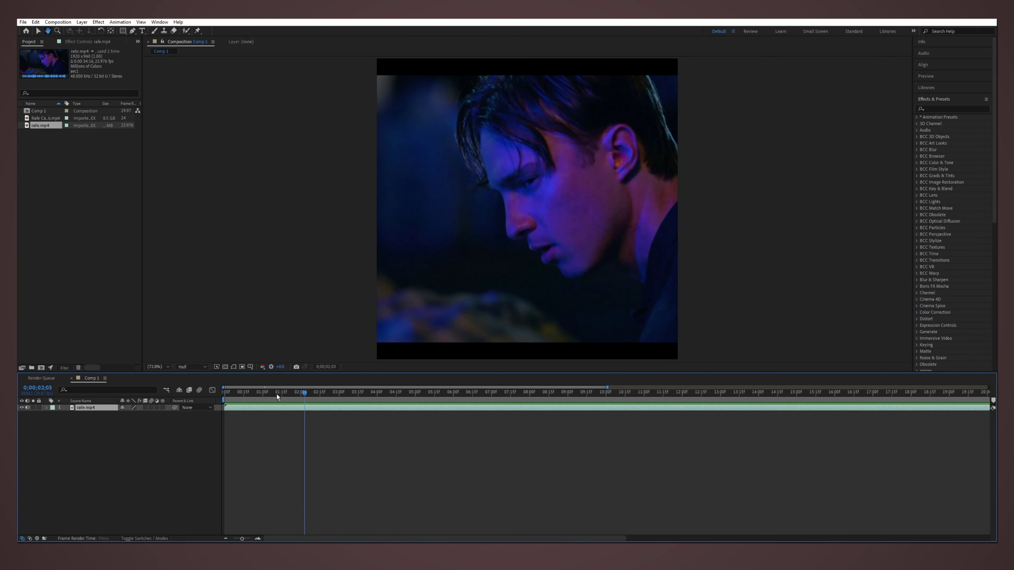
click(286, 408)
key(space)
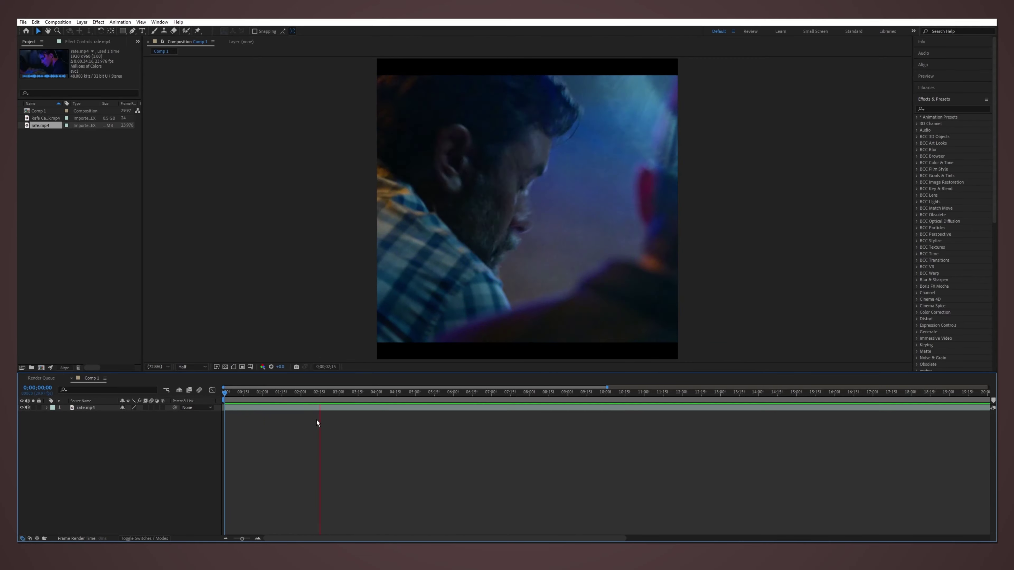
key(space)
key(l)
click(267, 459)
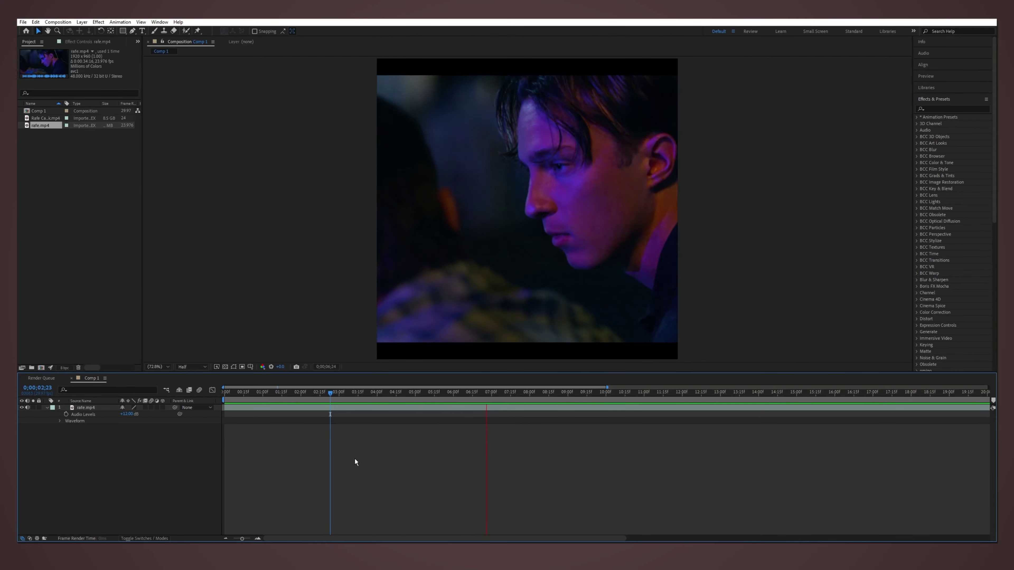
key(equal)
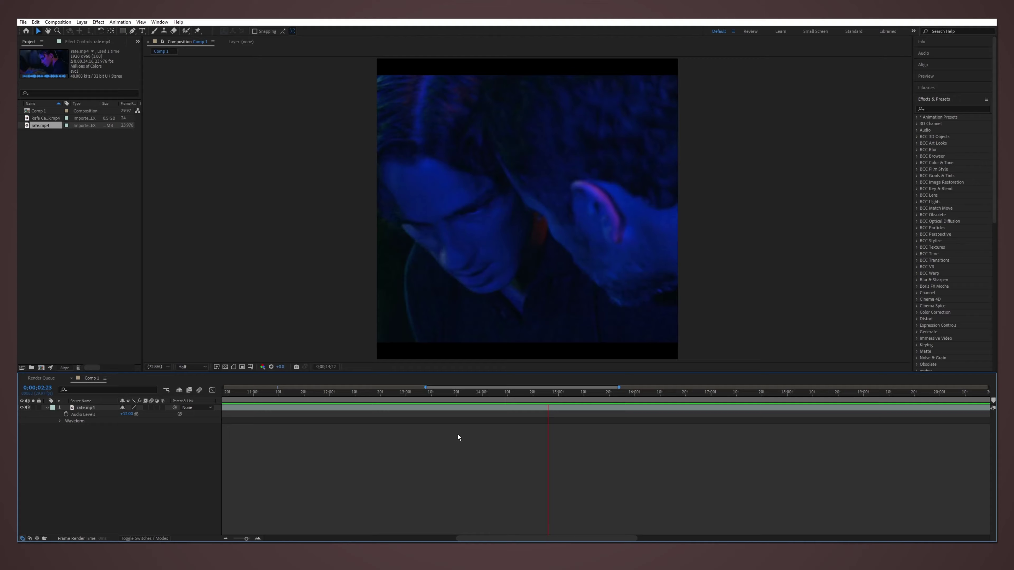
key(minus)
Step: Split rafe.mp4 near 19 seconds, slide the later piece earlier, and split again at 17;12
mouse_move(544, 397)
mouse_down()
mouse_move(586, 395)
mouse_move(538, 393)
mouse_up()
key(ctrl+shift+d)
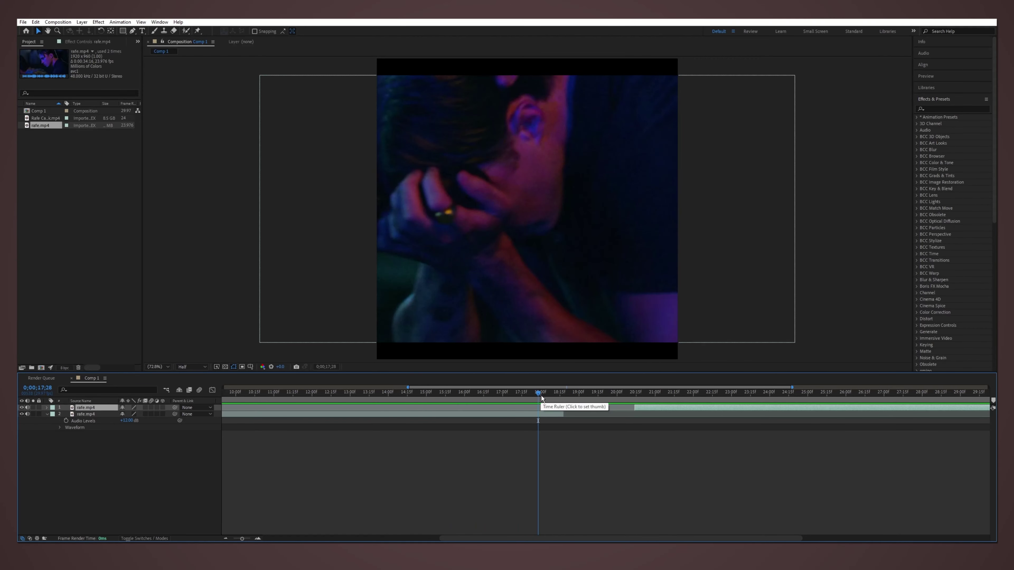
drag(646, 407, 551, 408)
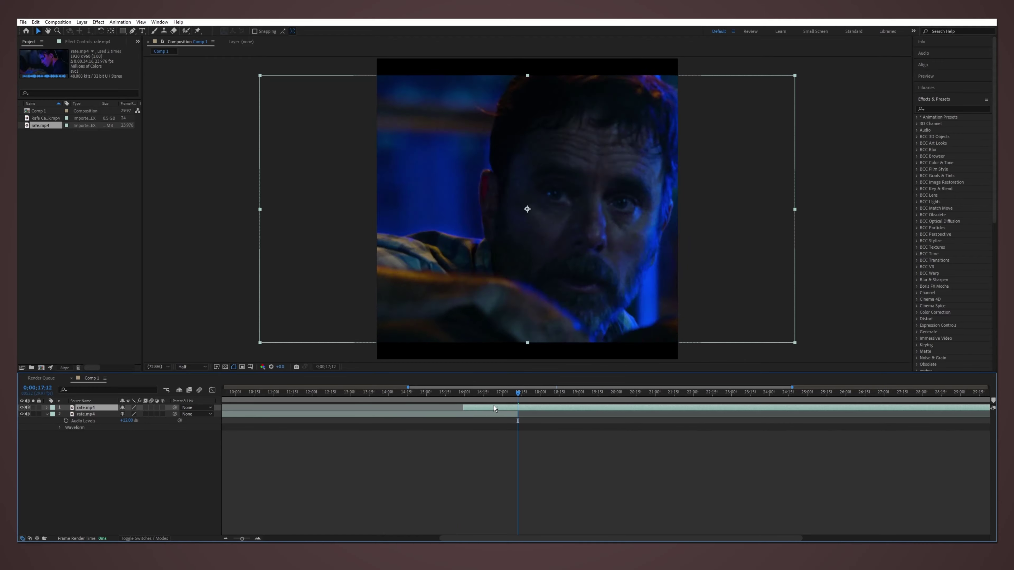
key(ctrl+shift+d)
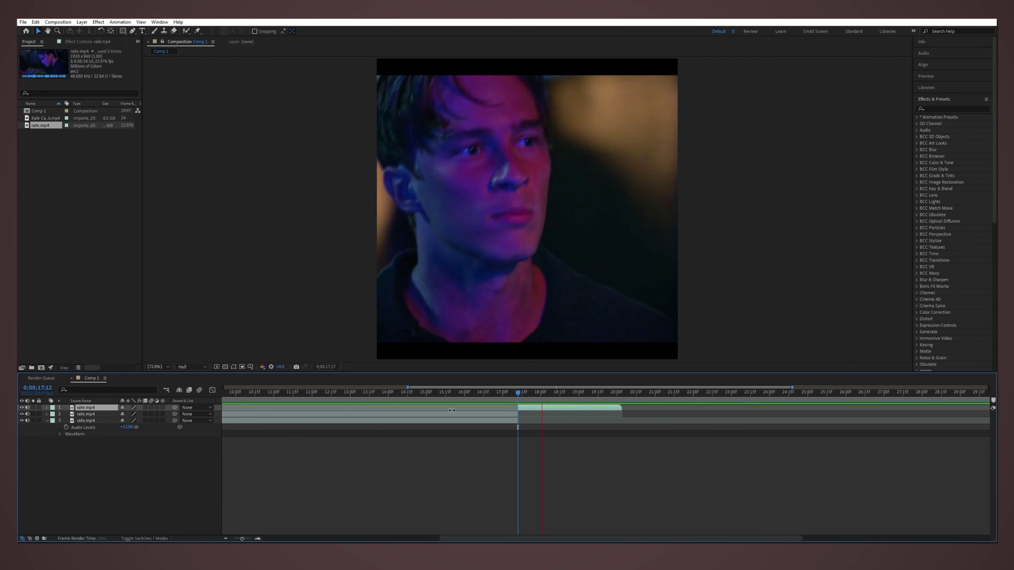
Step: Delete the unwanted rafe.mp4 piece and fit the whole 40-second comp in the timeline
click(610, 395)
drag(610, 399, 593, 400)
key(Delete)
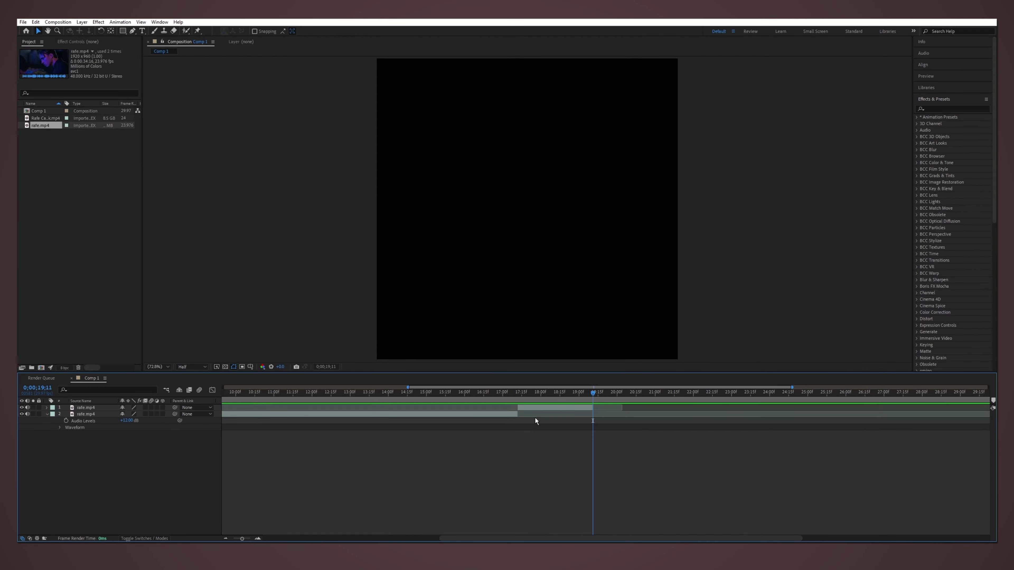
click(518, 396)
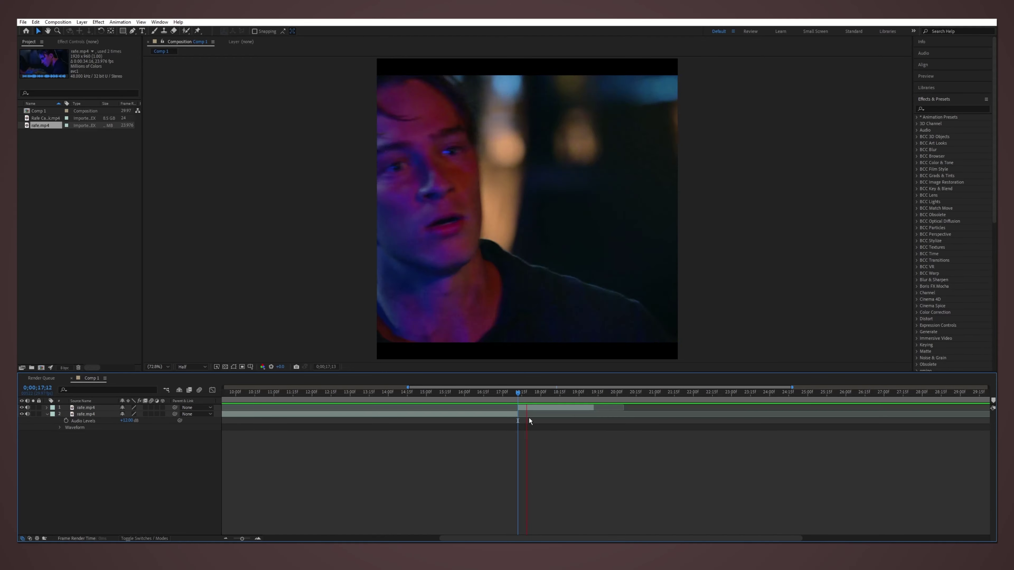
click(594, 395)
key(semicolon)
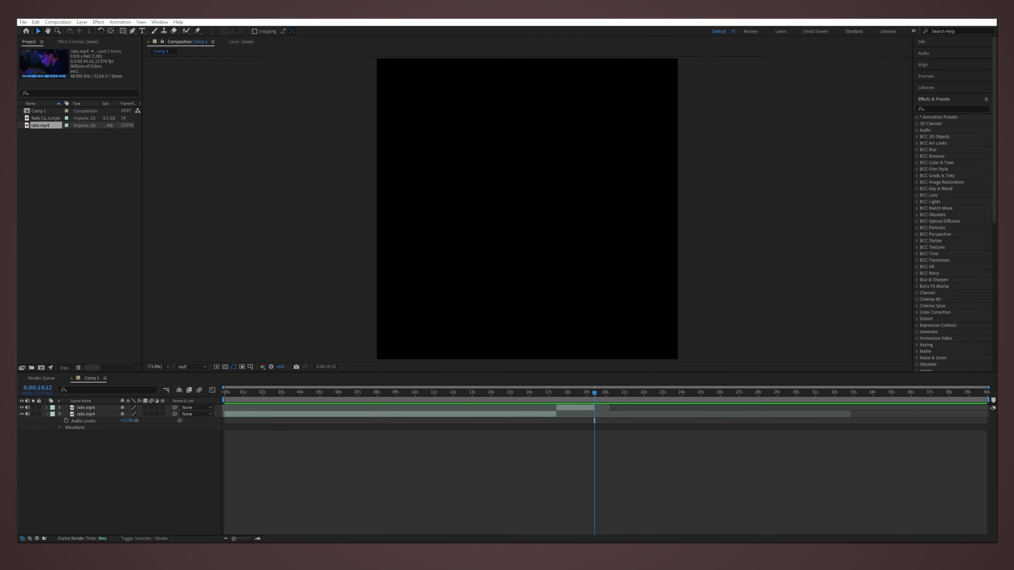
Step: Add Cigarettes out the Window.mp3 to Comp 1 and place it below the video layers
drag(499, 407, 619, 407)
click(619, 395)
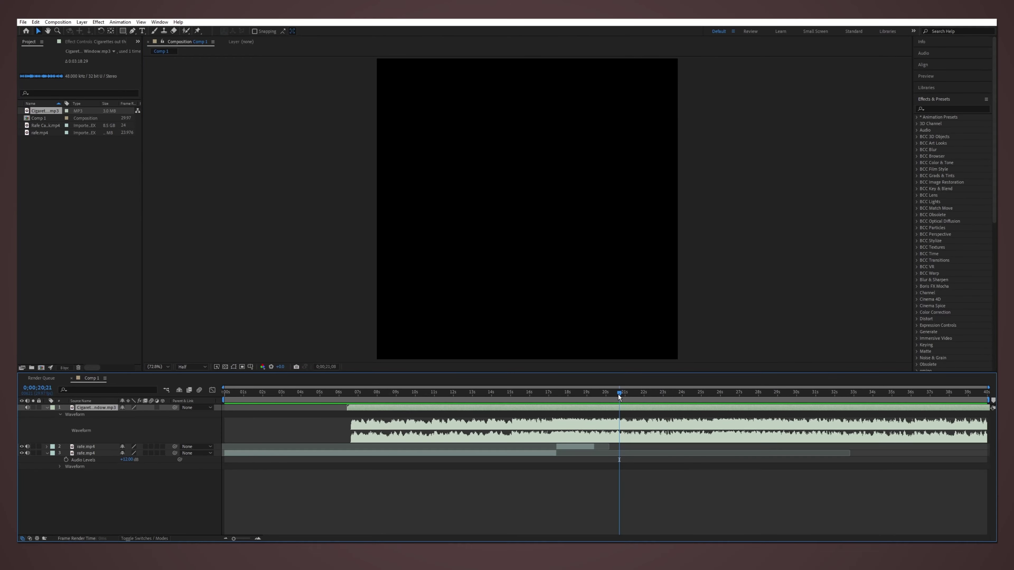
double_click(619, 407)
click(344, 348)
key(i)
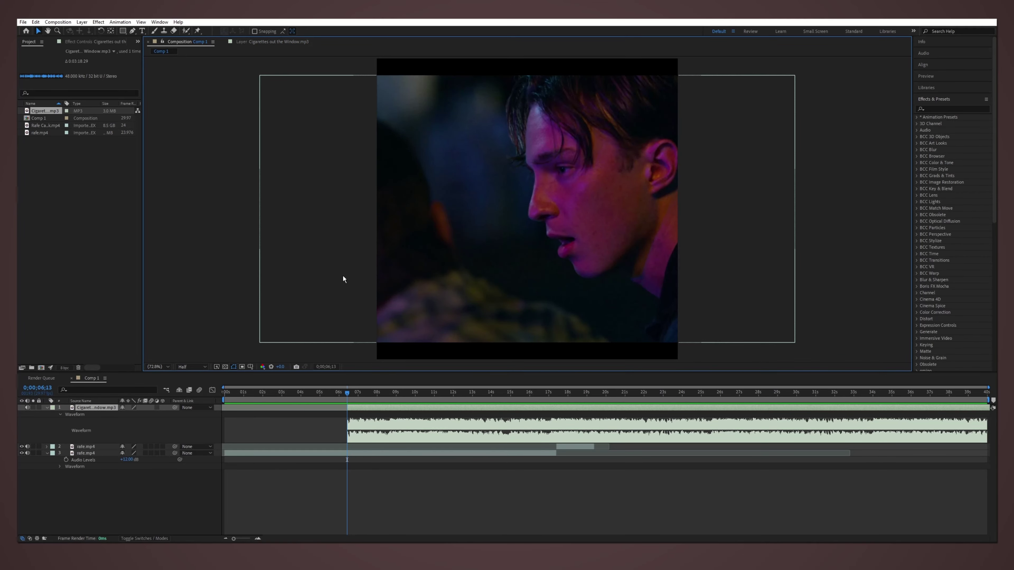
key(=)
click(552, 393)
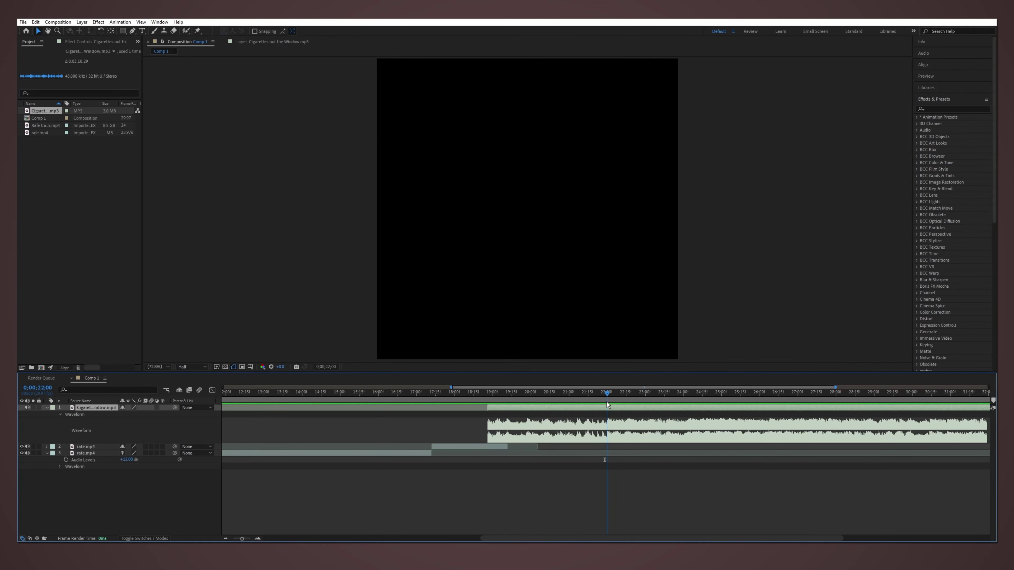
drag(606, 404, 603, 438)
Step: Apply the 'intro audio' preset to the song for a muffled intro and preview it
click(955, 109)
text(intro)
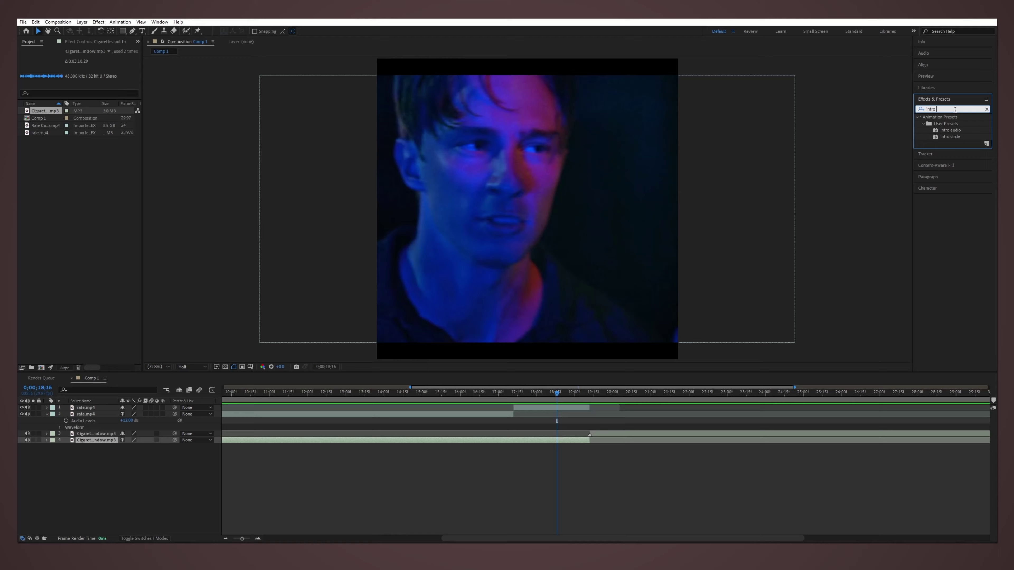
text( au)
double_click(950, 130)
key(space)
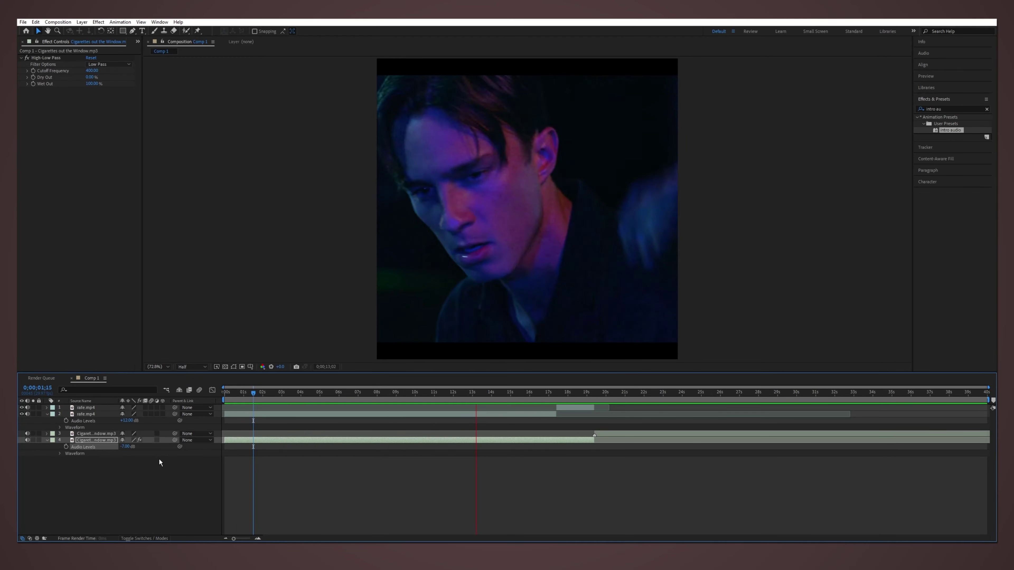
click(582, 433)
Step: Split the song at the 19;12 cut and set the new piece's Audio Levels to -2
key(i)
key(l)
key(l)
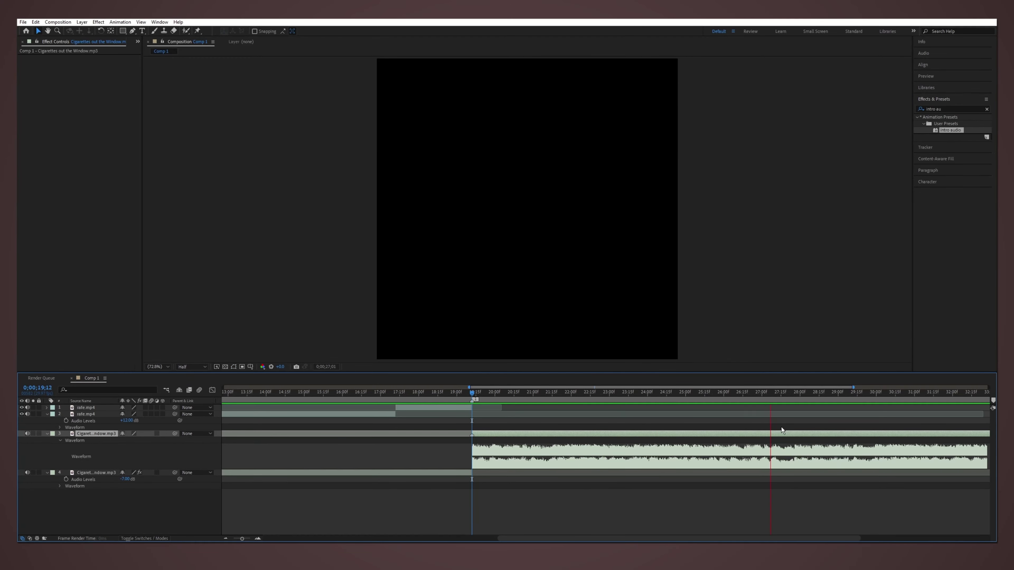
key(ctrl+shift+d)
click(811, 433)
key(l)
click(126, 440)
text(-2)
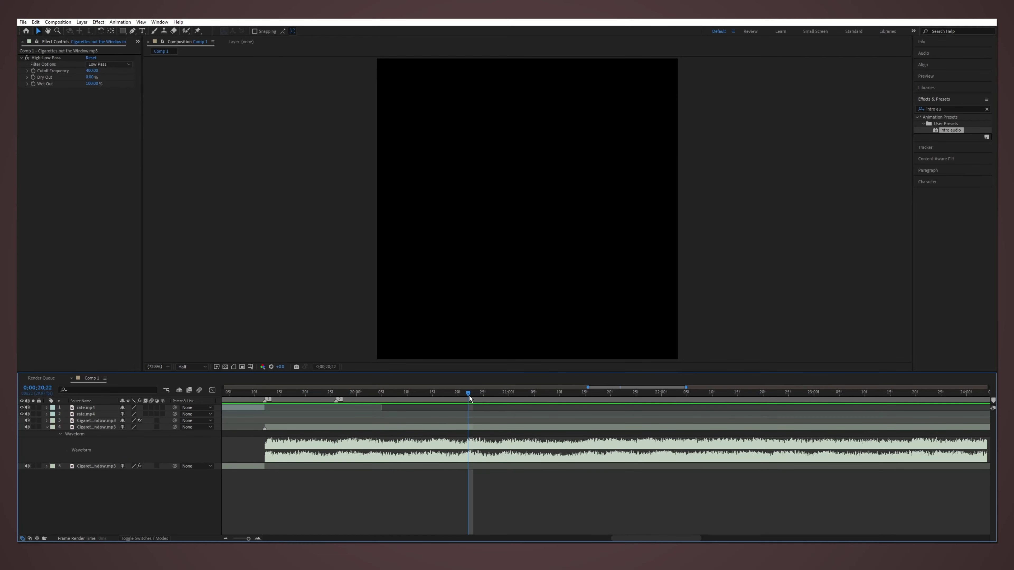
Step: Add three beat markers to the song
key(KP_Multiply)
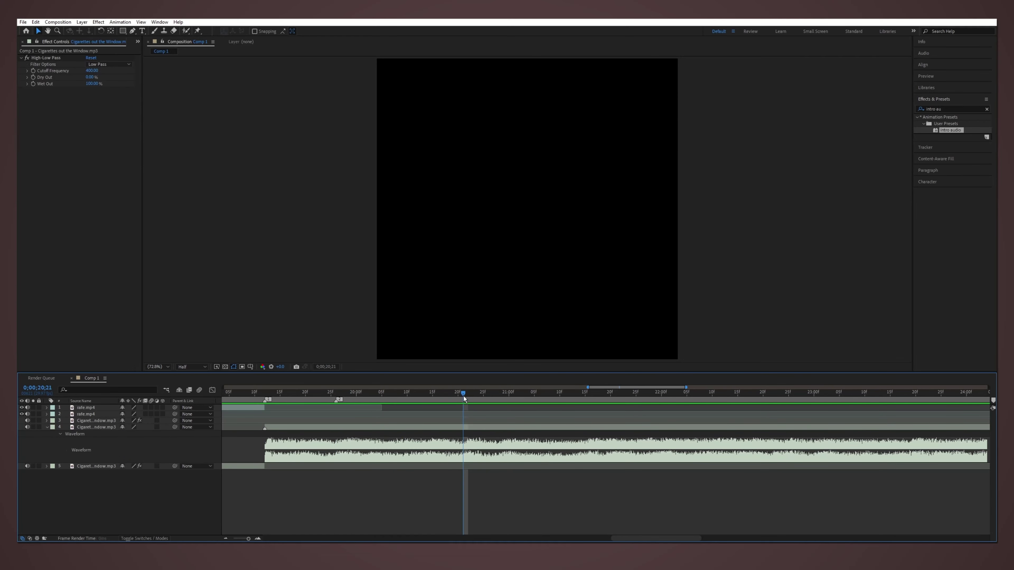
key(KP_Multiply)
key(KP_Multiply)
key(KP_Multiply)
key(KP_Multiply)
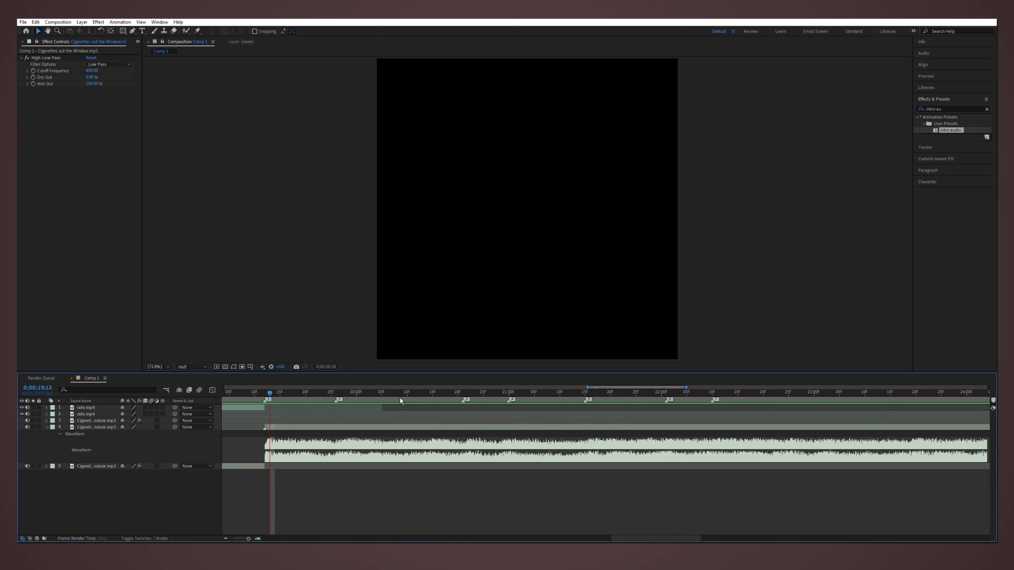
key(KP_Multiply)
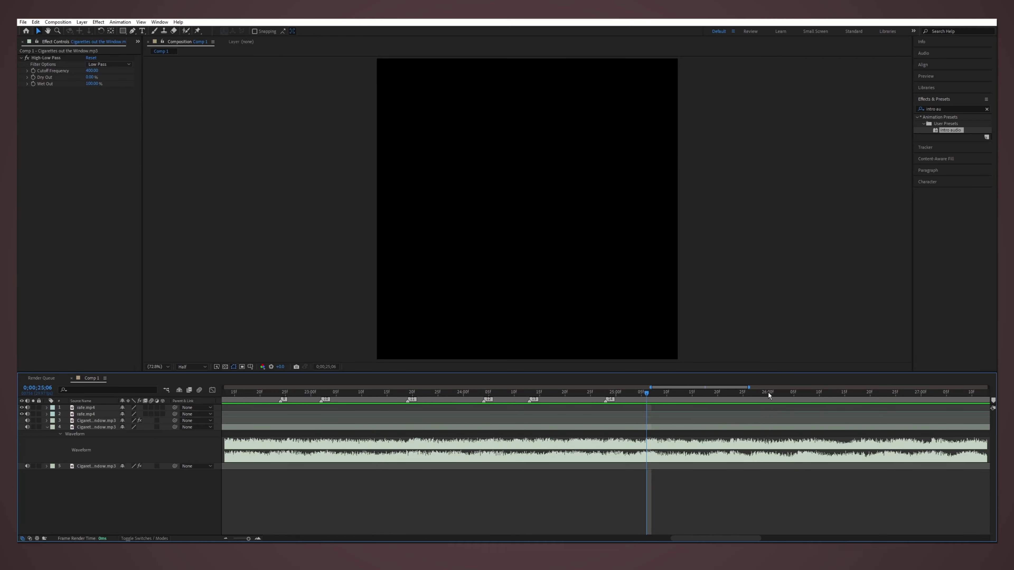
Step: Stop the preview and open layer 1's Rafe Cameron Scenepack 4k source footage
key(space)
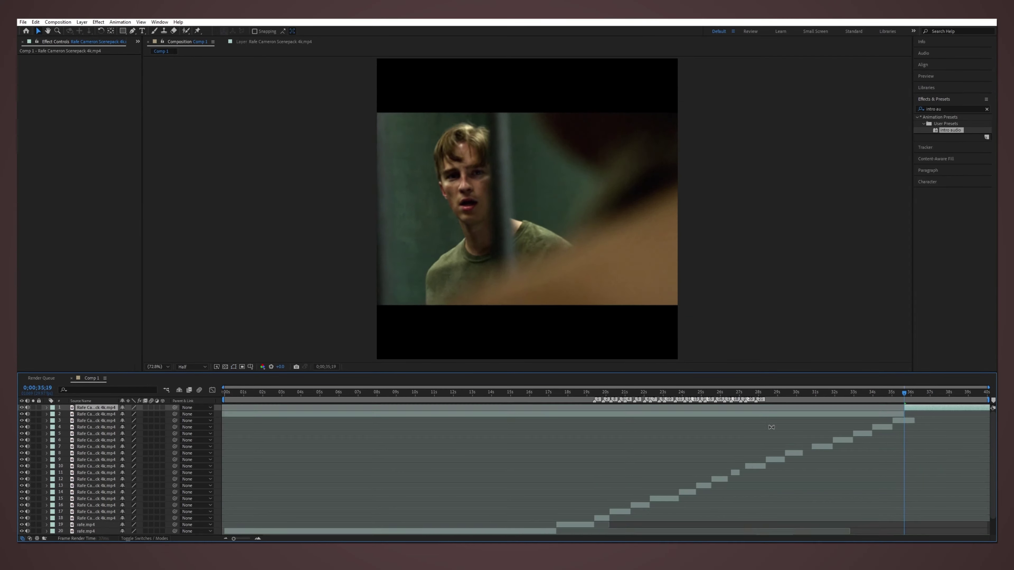
double_click(917, 409)
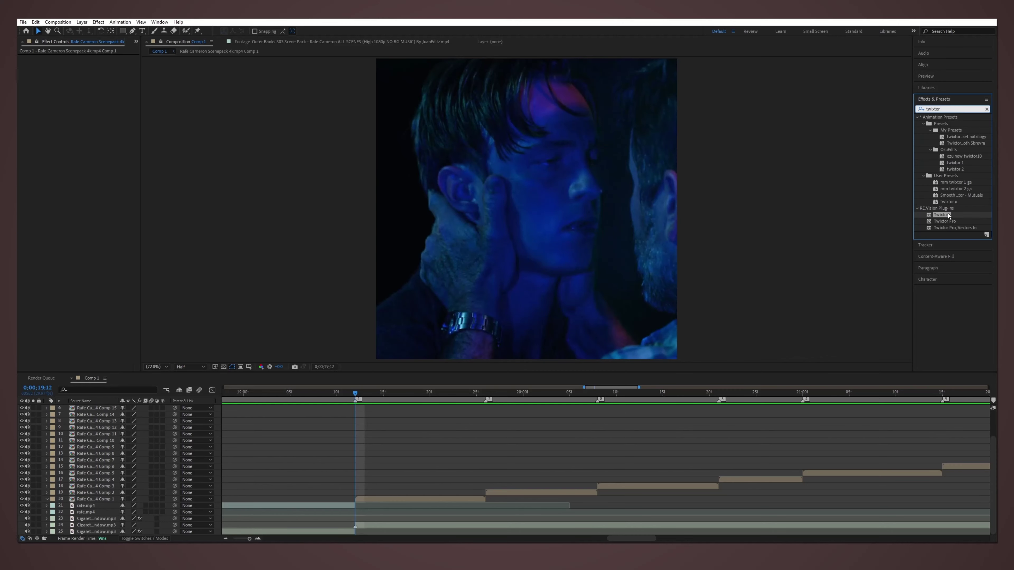
Step: Apply Twixtor to layer 20, the first scenepack clip, and clear the effects search
click(461, 500)
double_click(940, 215)
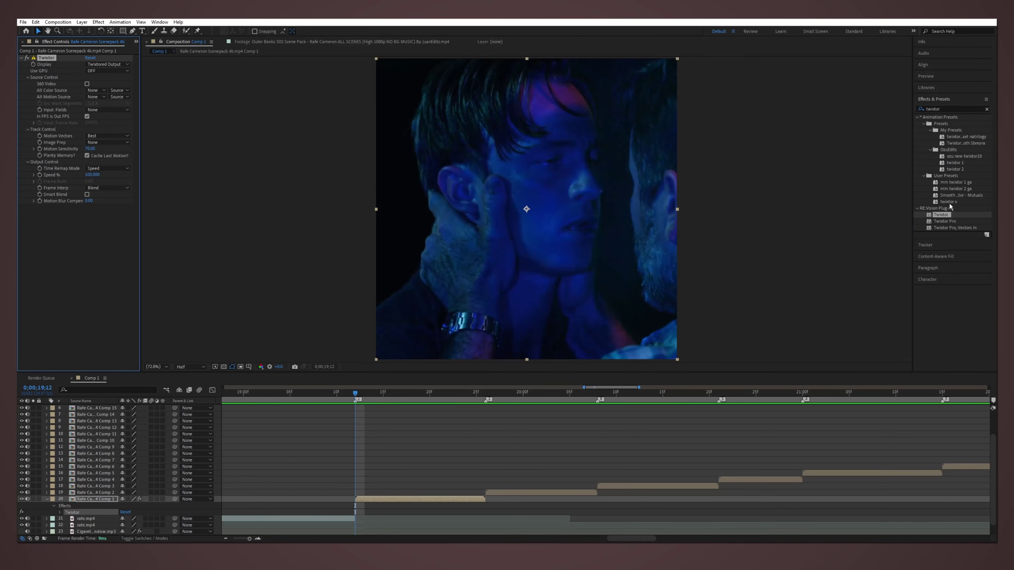
click(958, 99)
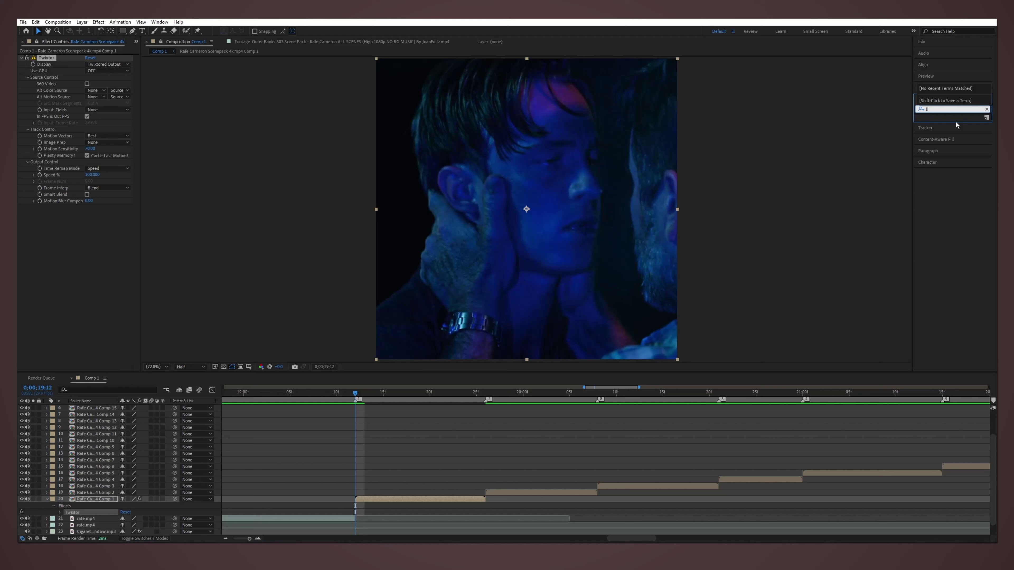
key(BackSpace)
click(71, 293)
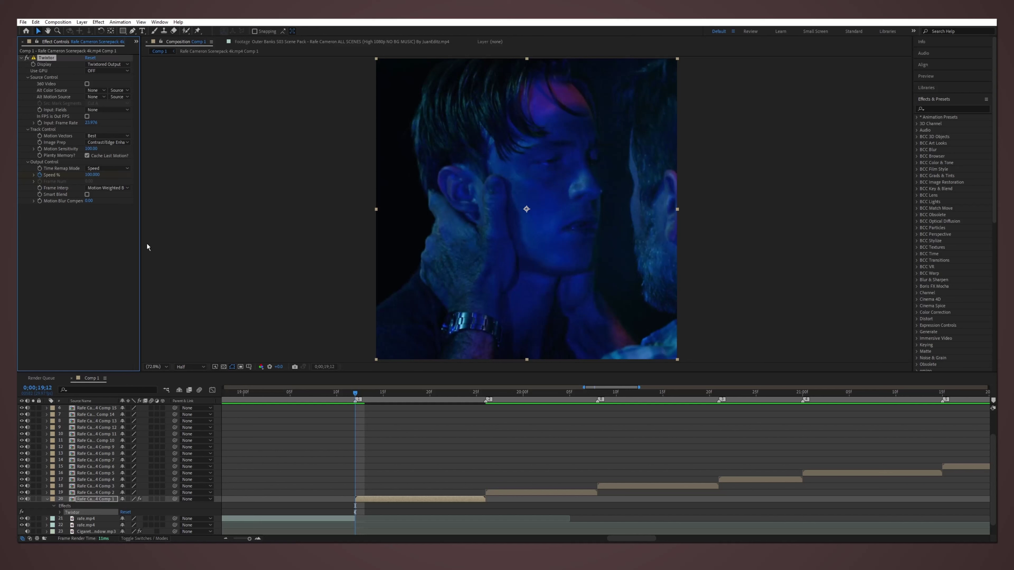
Step: Keyframe layer 20's Twixtor Speed % at 70 a few frames in and 100 at the clip start
drag(368, 399, 409, 400)
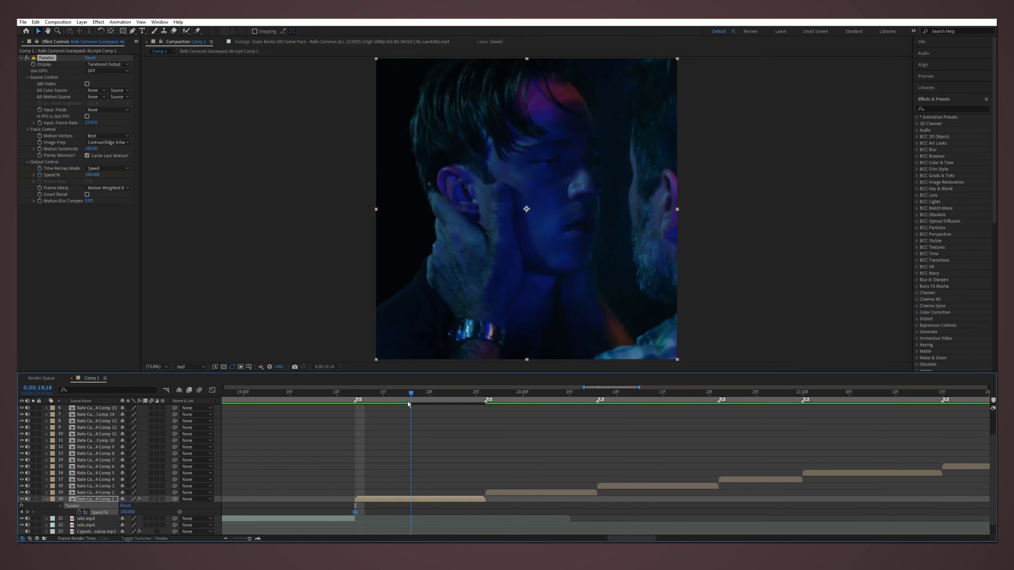
click(354, 487)
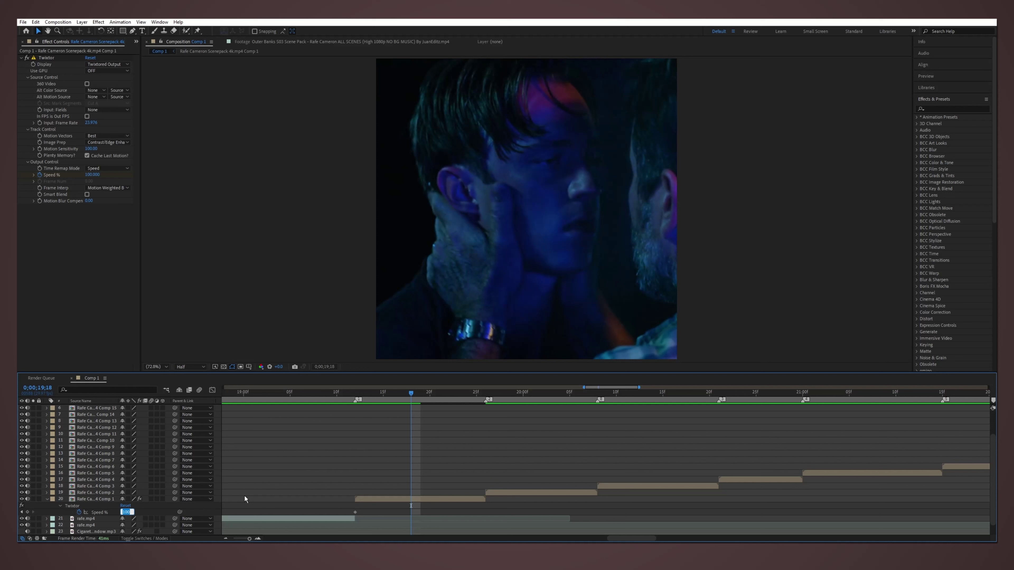
text(70)
key(Return)
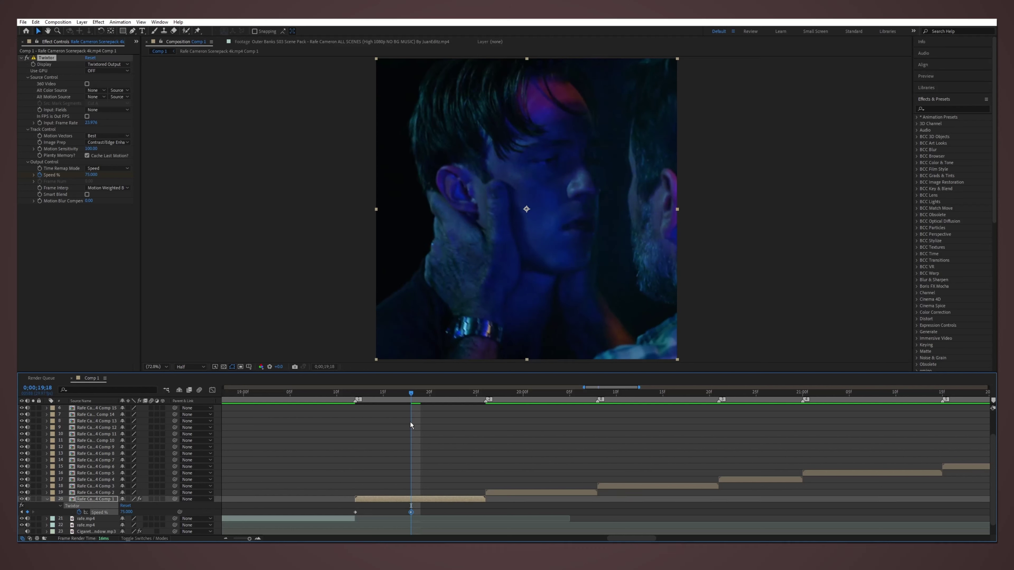
click(355, 393)
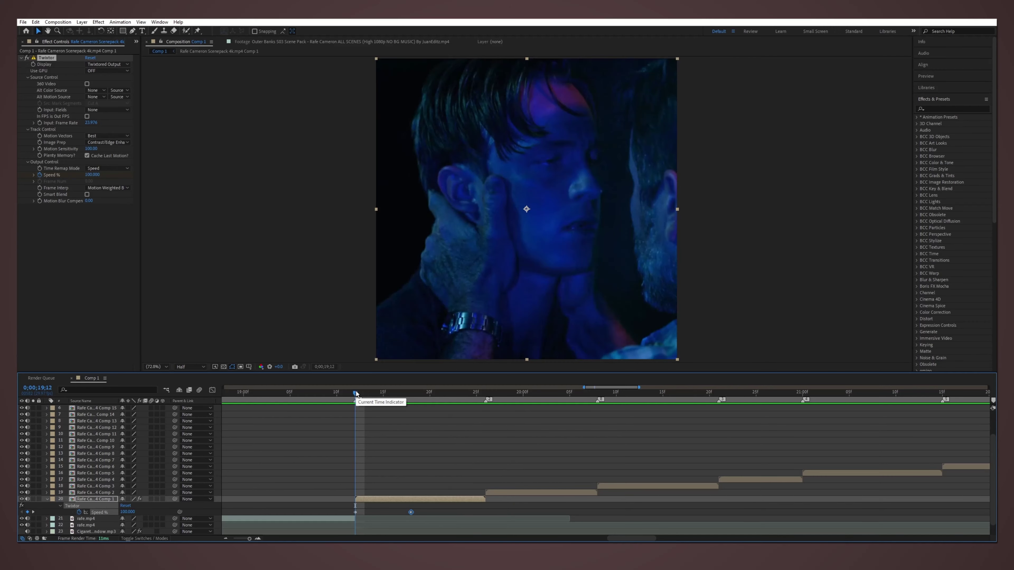
scroll(356, 396, down, 1)
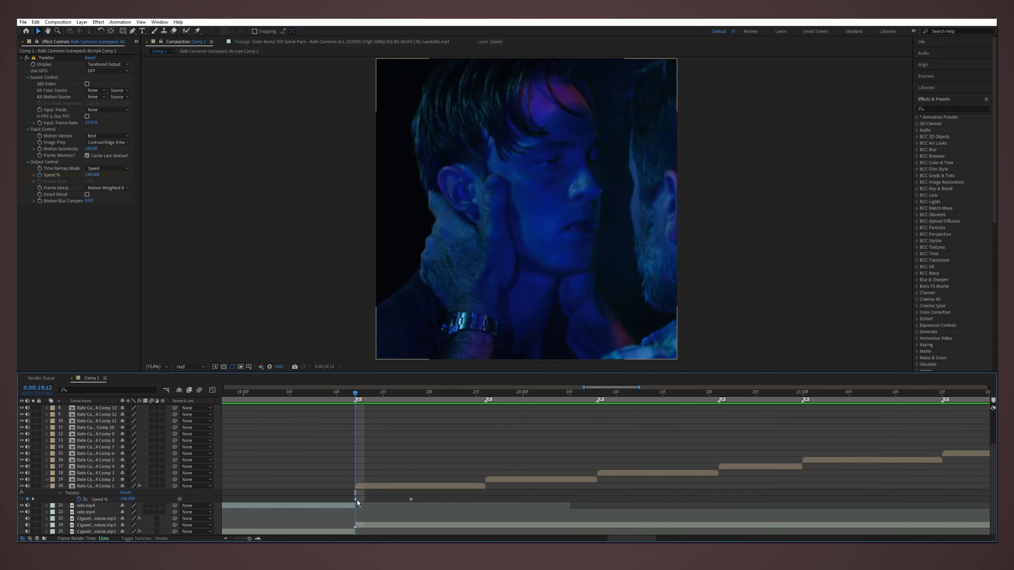
drag(356, 499, 383, 499)
key(Return)
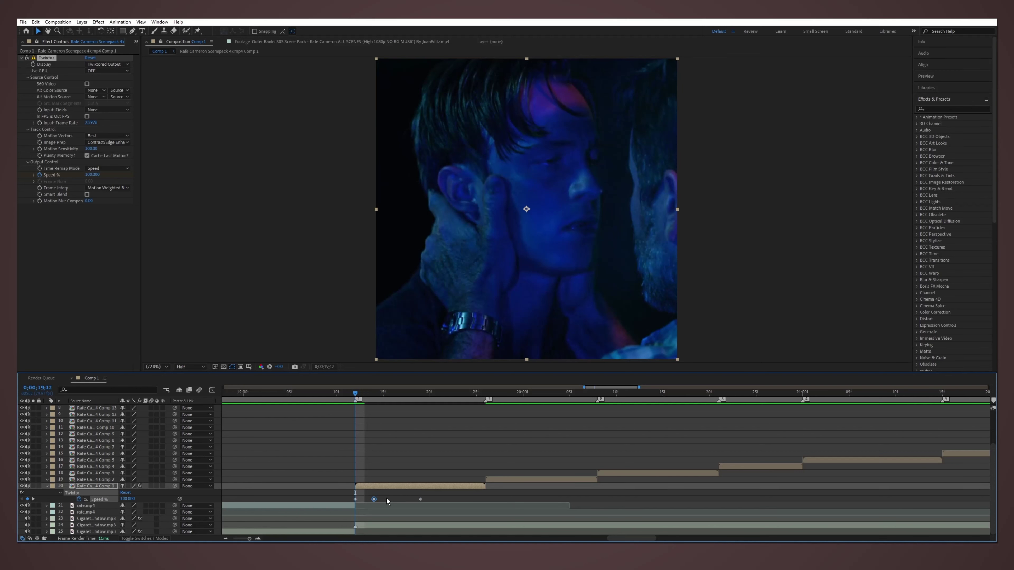
click(387, 502)
Step: Copy layer 20's Twixtor speed ramp and paste it onto layers 19 through 11
key(ctrl+c)
key(o)
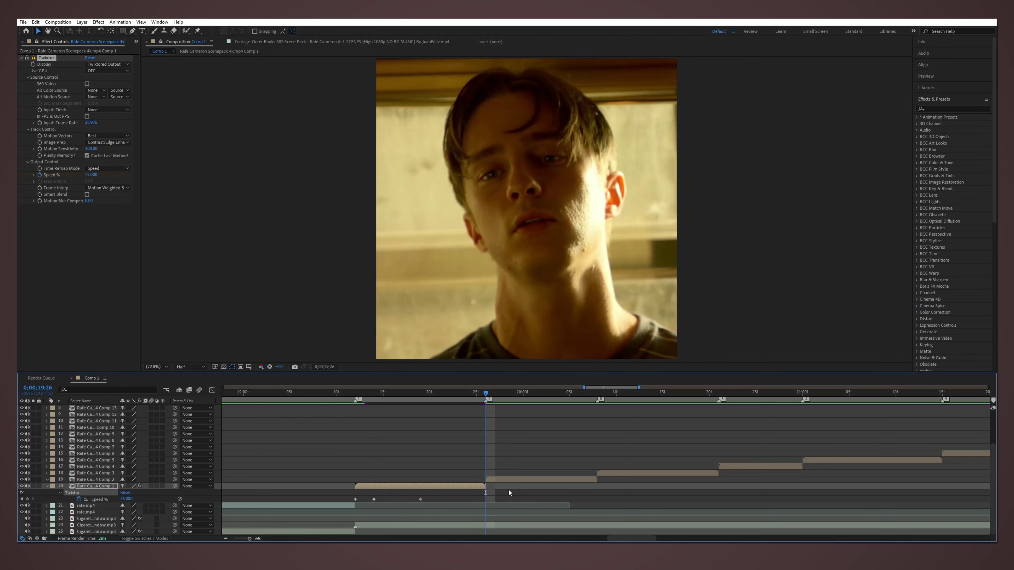
key(ctrl+Up)
key(ctrl+v)
key(o)
key(ctrl+Up)
key(ctrl+v)
key(o)
key(ctrl+Up)
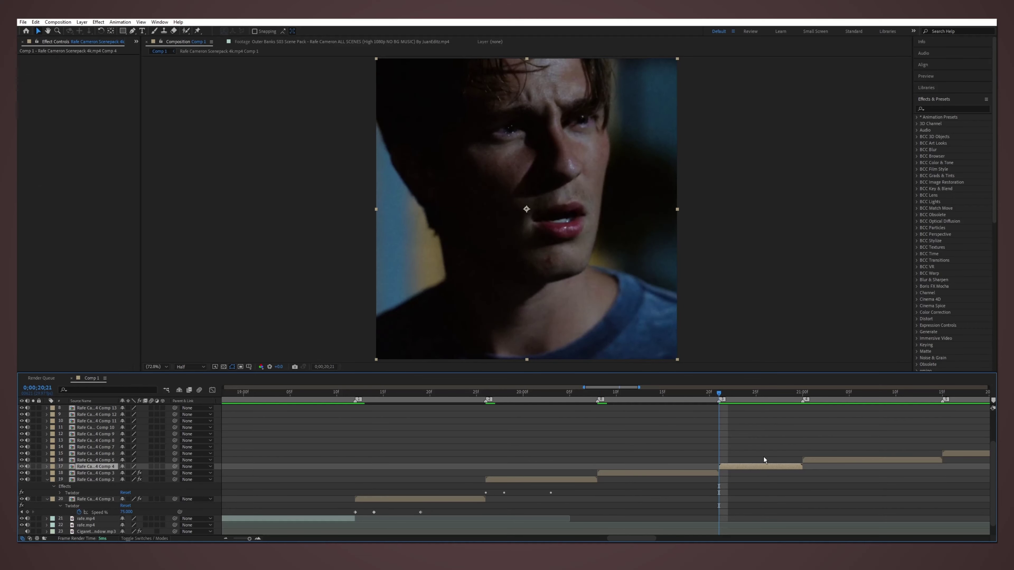
key(ctrl+v)
key(o)
key(ctrl+Up)
key(ctrl+v)
key(minus)
key(minus)
key(o)
key(ctrl+Up)
key(ctrl+v)
key(o)
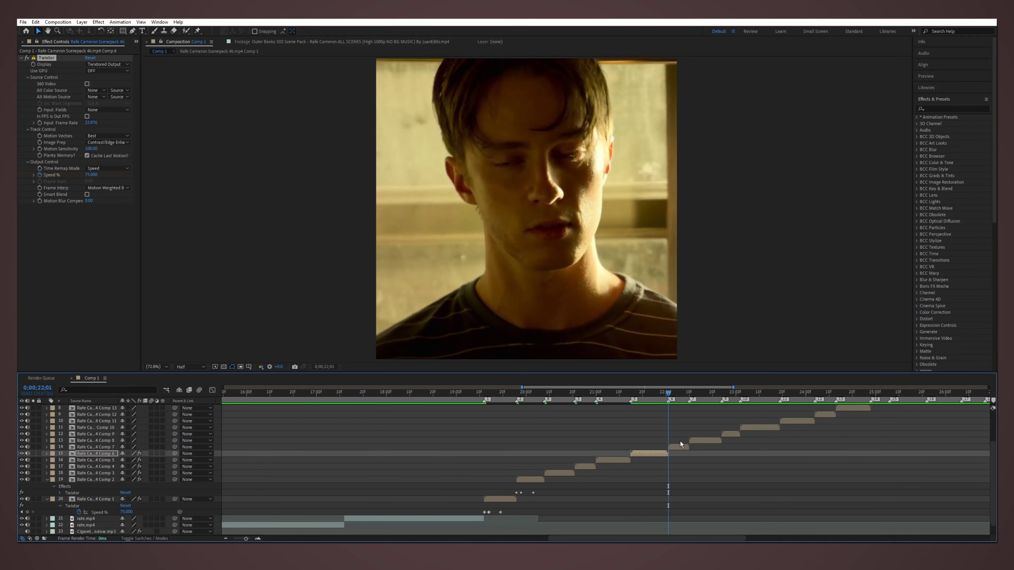
key(ctrl+Up)
key(ctrl+v)
key(o)
key(ctrl+Up)
key(ctrl+v)
key(o)
key(ctrl+Up)
key(ctrl+v)
key(o)
key(ctrl+Up)
key(ctrl+v)
key(o)
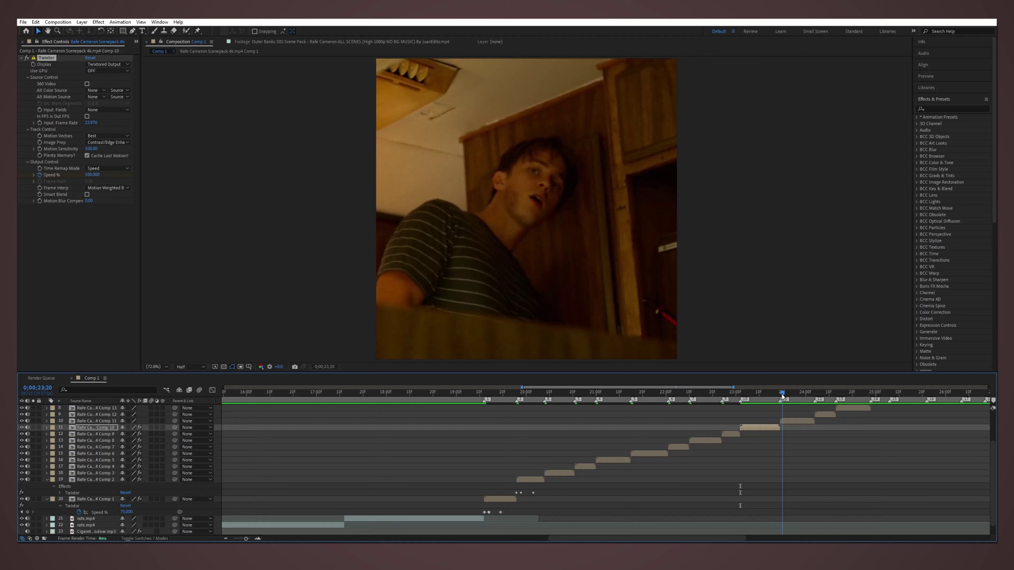
Step: Paste the Twixtor speed ramp onto the remaining clip layers 10 through 2
key(ctrl+Up)
key(ctrl+v)
key(o)
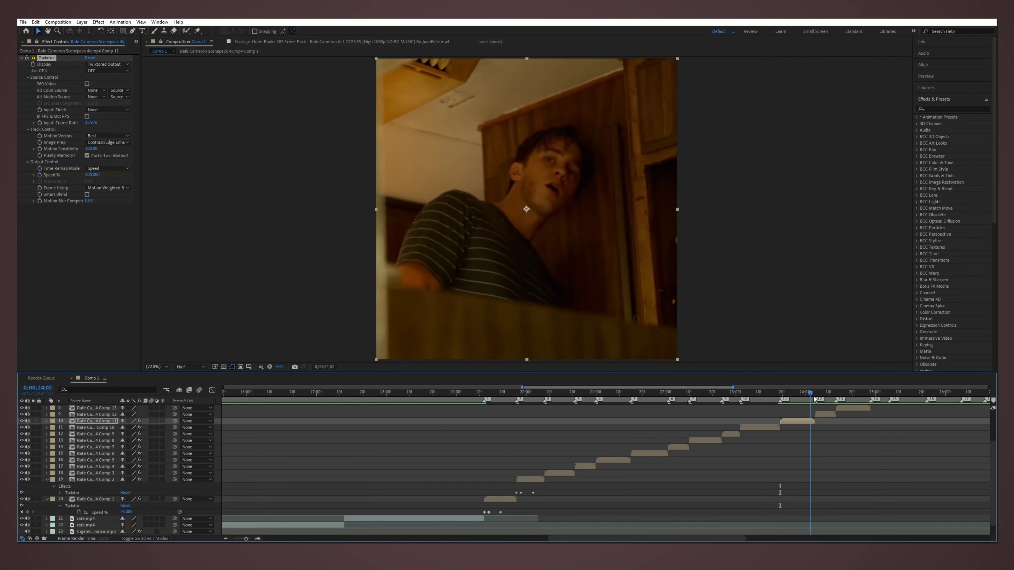
key(ctrl+Up)
key(ctrl+v)
key(o)
key(ctrl+Up)
key(ctrl+v)
key(o)
key(ctrl+Up)
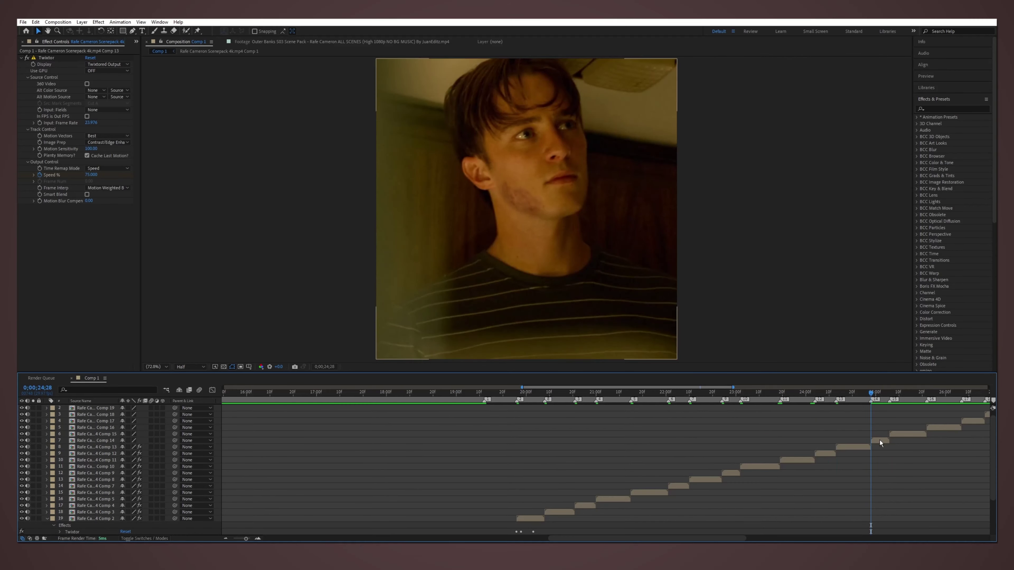
key(ctrl+v)
key(o)
key(ctrl+Up)
key(ctrl+v)
key(o)
key(ctrl+Up)
key(ctrl+v)
key(o)
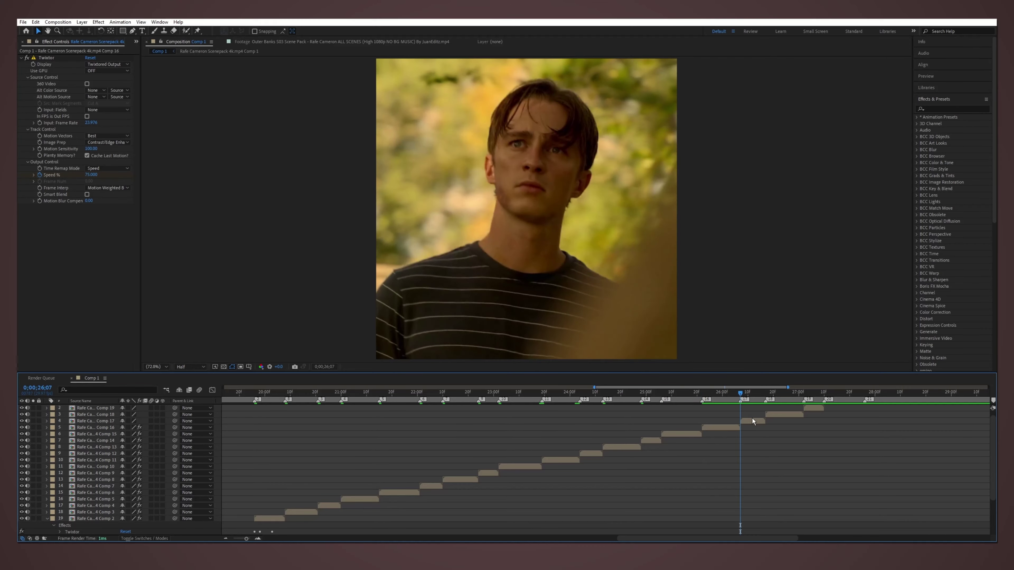
key(ctrl+Up)
key(ctrl+v)
key(o)
key(ctrl+Up)
key(ctrl+v)
key(o)
key(ctrl+Up)
key(ctrl+v)
key(o)
key(ctrl+Up)
key(ctrl+v)
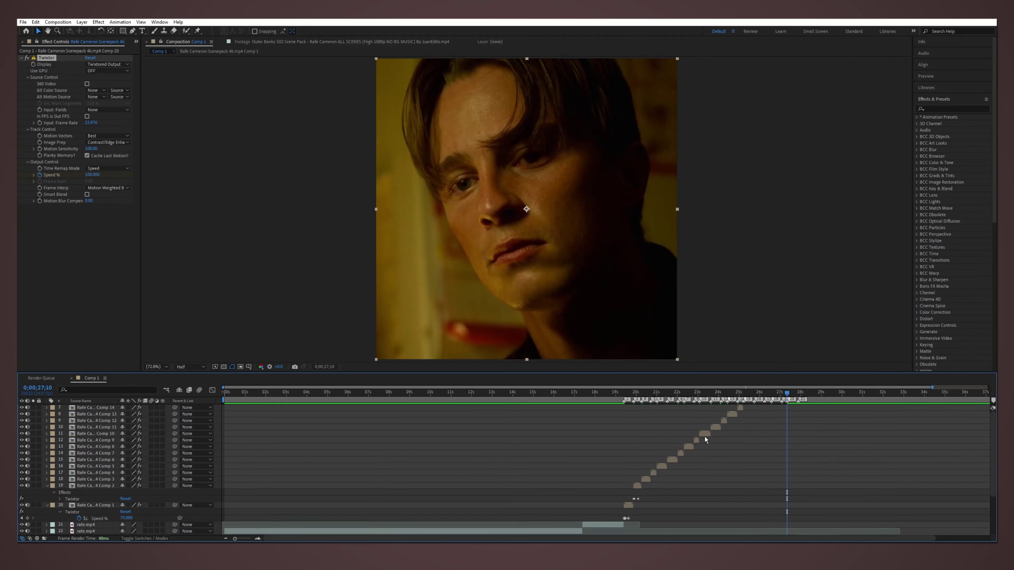
key(ctrl+a)
Step: Check the pasted speed keyframes, preview the ramps, and open the Comp 4 precomp at 20;22
key(u)
key(u)
scroll(666, 449, down, 5)
key(u)
key(minus)
key(space)
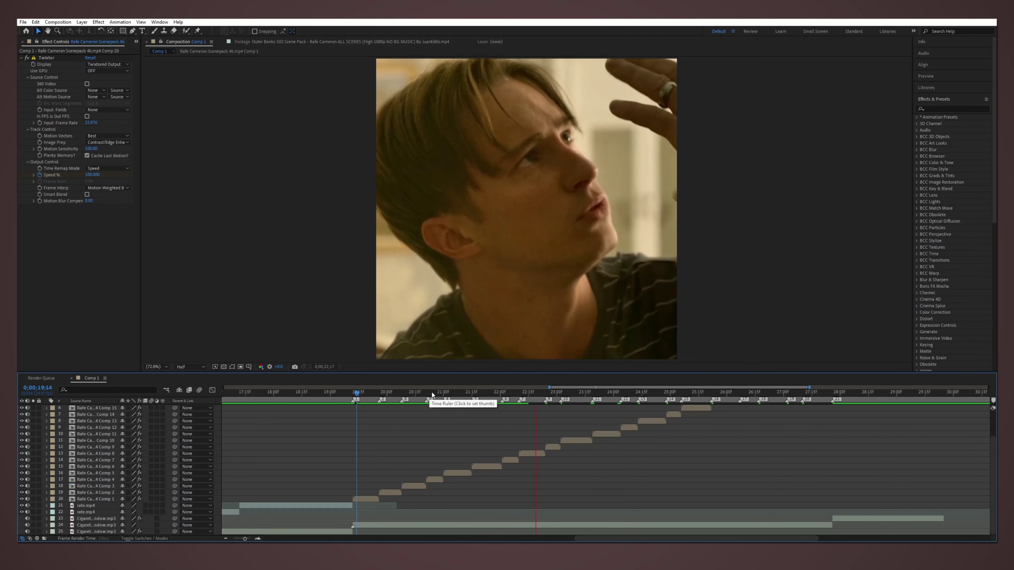
click(425, 393)
drag(426, 397, 427, 395)
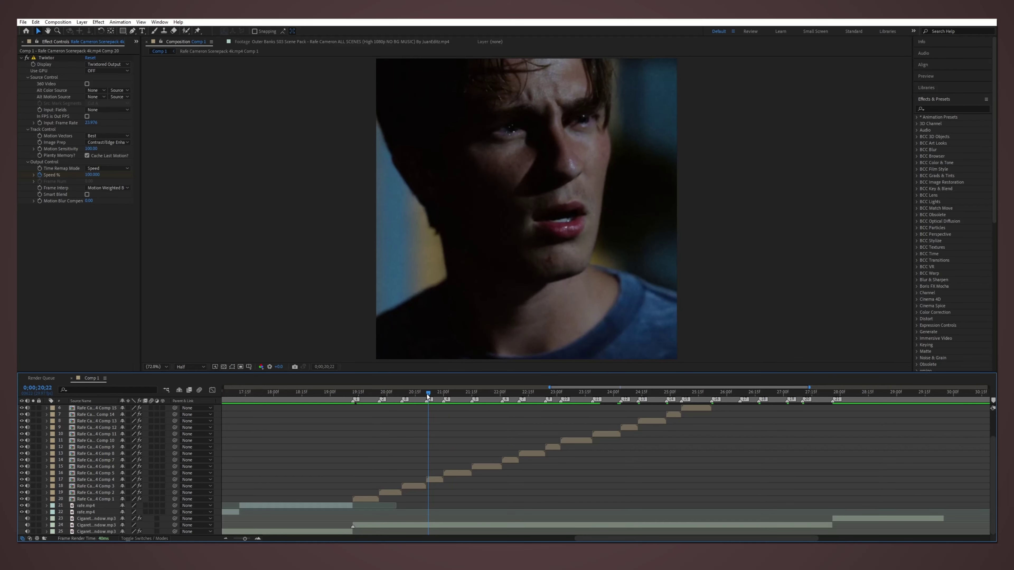
double_click(440, 481)
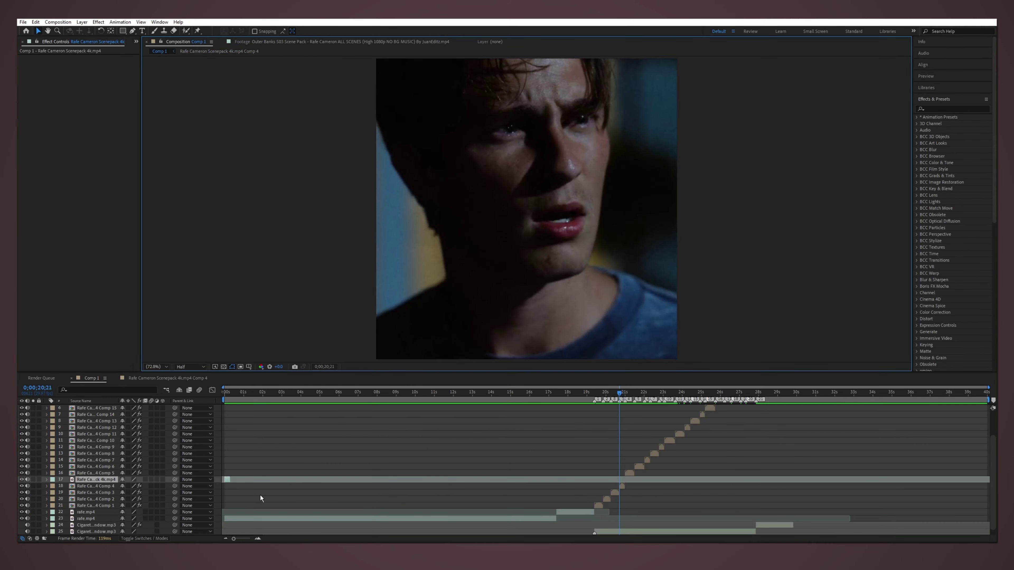
Step: Pre-compose the problem clip layer into Comp 21 and preview the edit
scroll(624, 487, up, 3)
scroll(535, 484, up, 3)
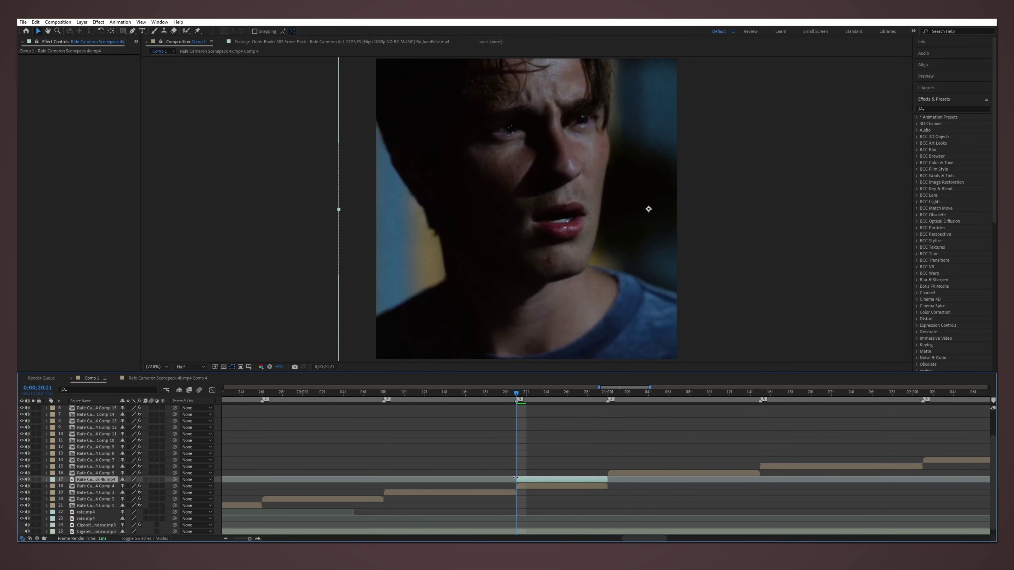
key(ctrl+shift+c)
key(Return)
click(526, 489)
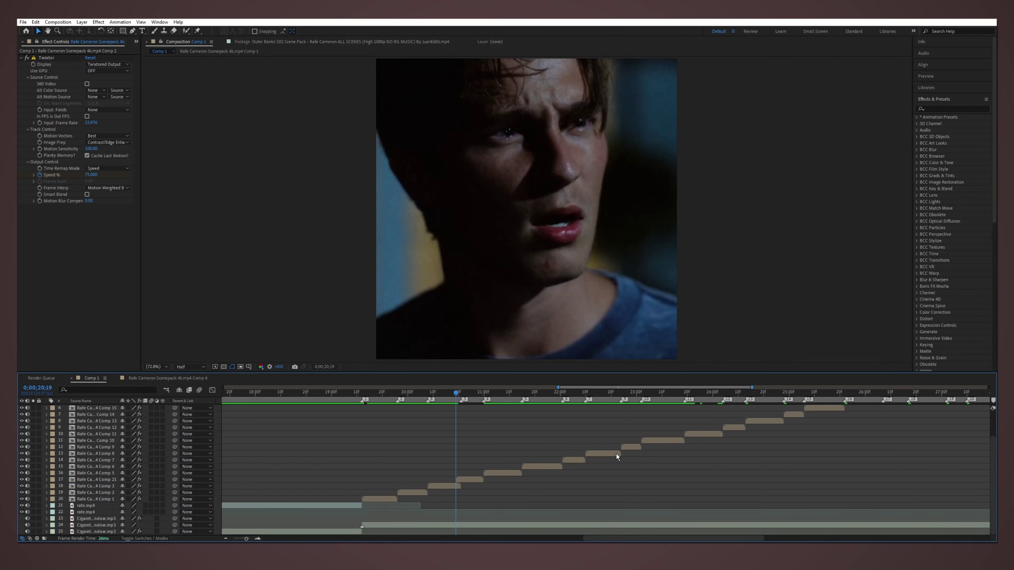
scroll(616, 454, up, 2)
key(space)
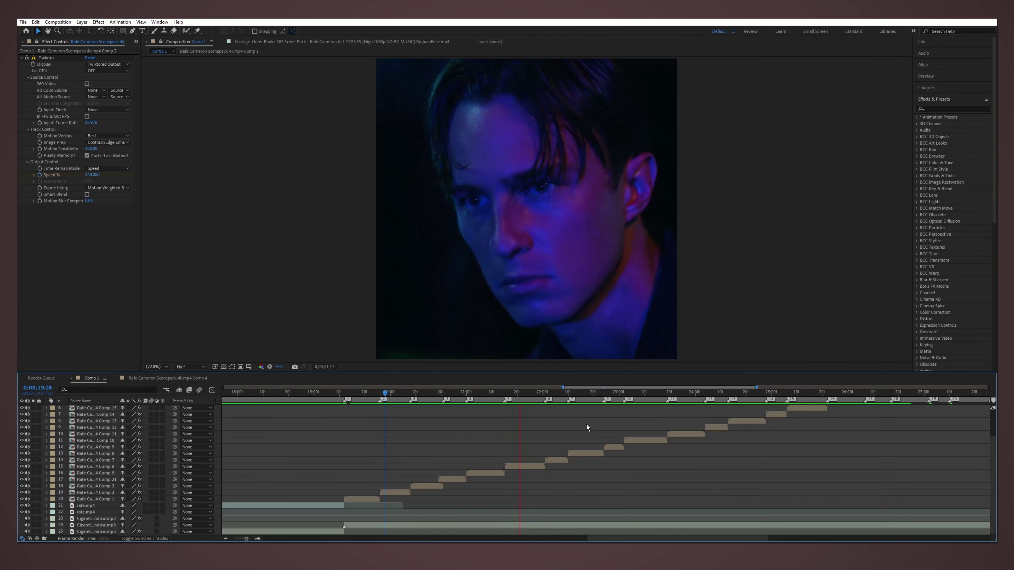
Step: Pre-compose the Comp 9 clip as Comp 22 and paste the Twixtor speed ramp onto it
double_click(601, 446)
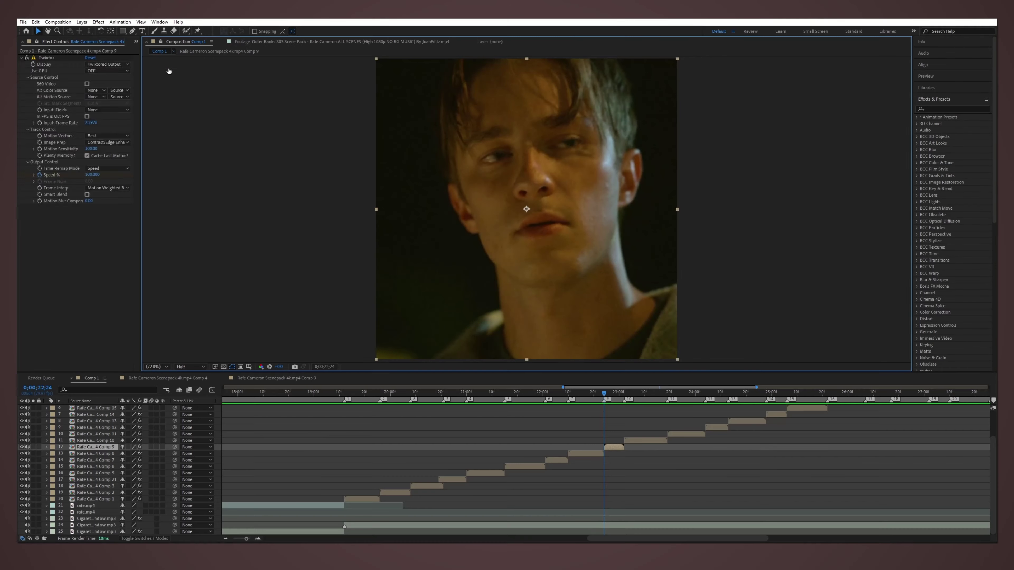
alt+scroll(662, 451, up, 5)
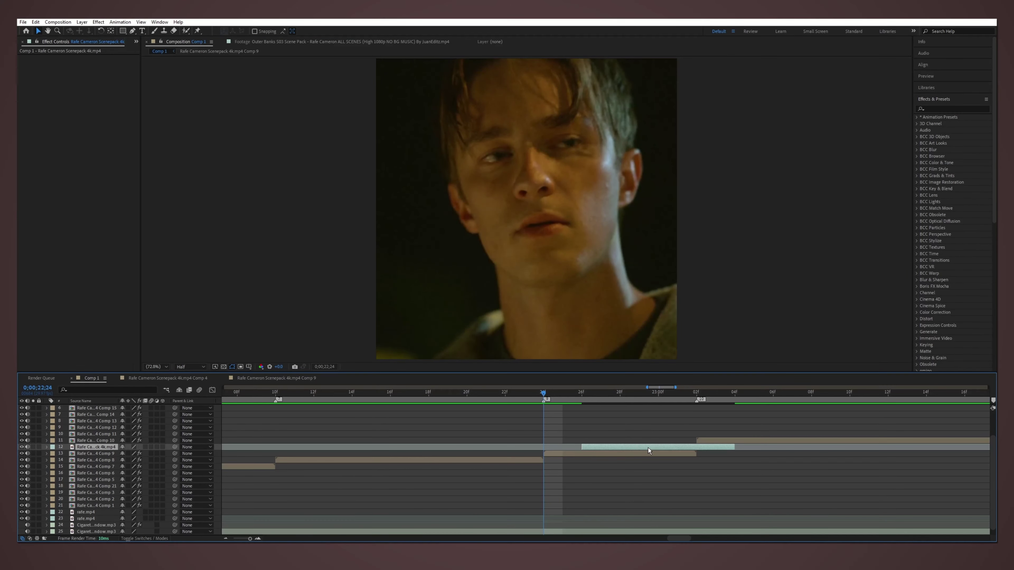
key(ctrl+z)
click(515, 452)
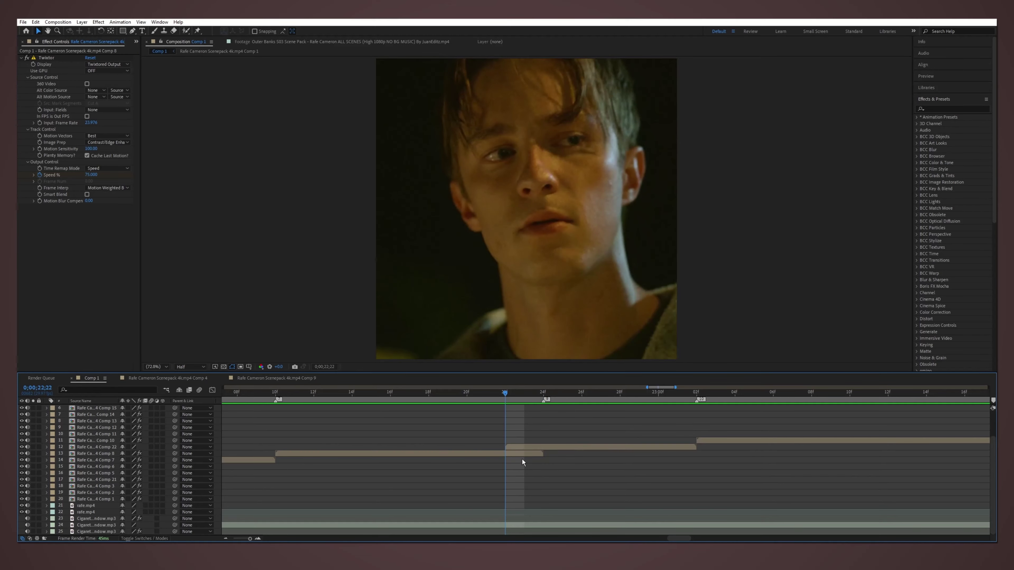
click(519, 447)
scroll(522, 459, down, 5)
key(space)
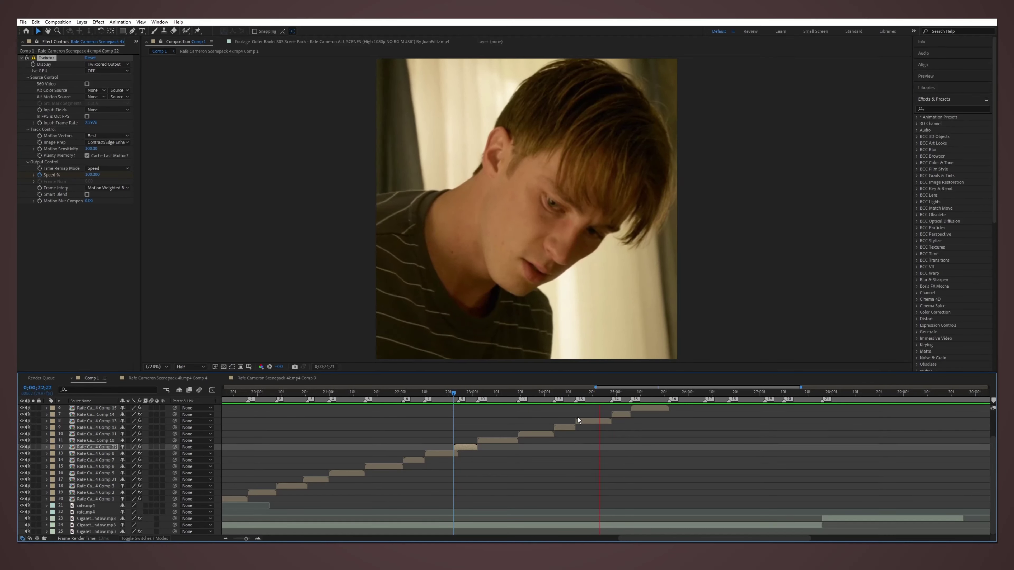
Step: Extend layer 7's clip to start earlier and pre-compose it as Comp 23
double_click(617, 415)
click(91, 377)
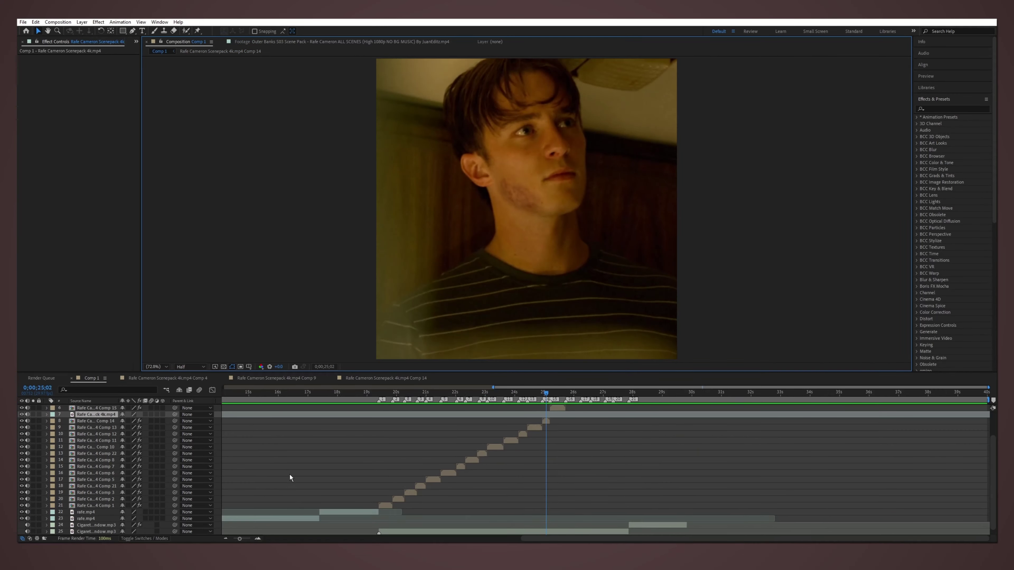
scroll(699, 427, up, 5)
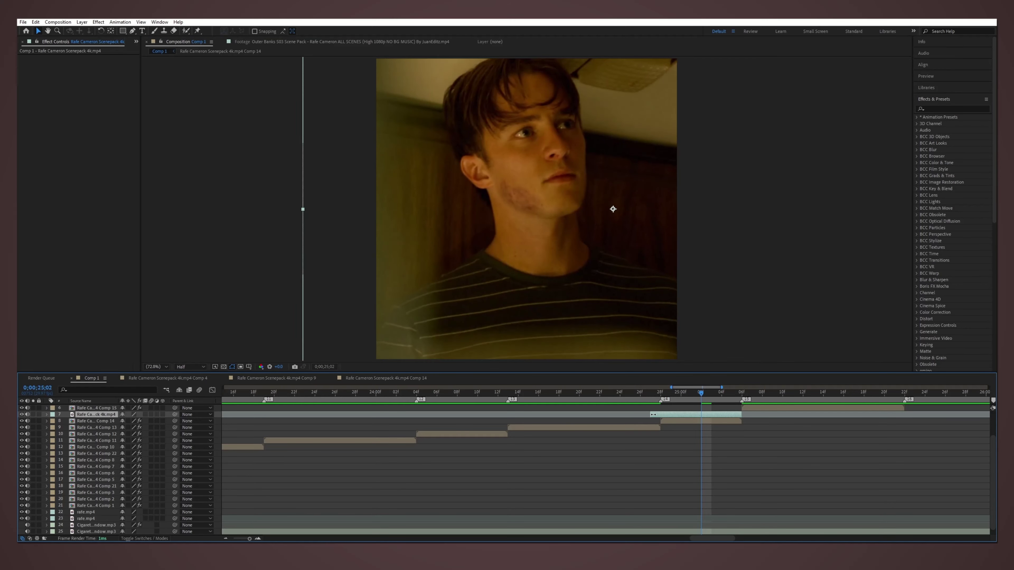
drag(648, 414, 640, 414)
key(ctrl+shift+c)
key(Return)
click(680, 422)
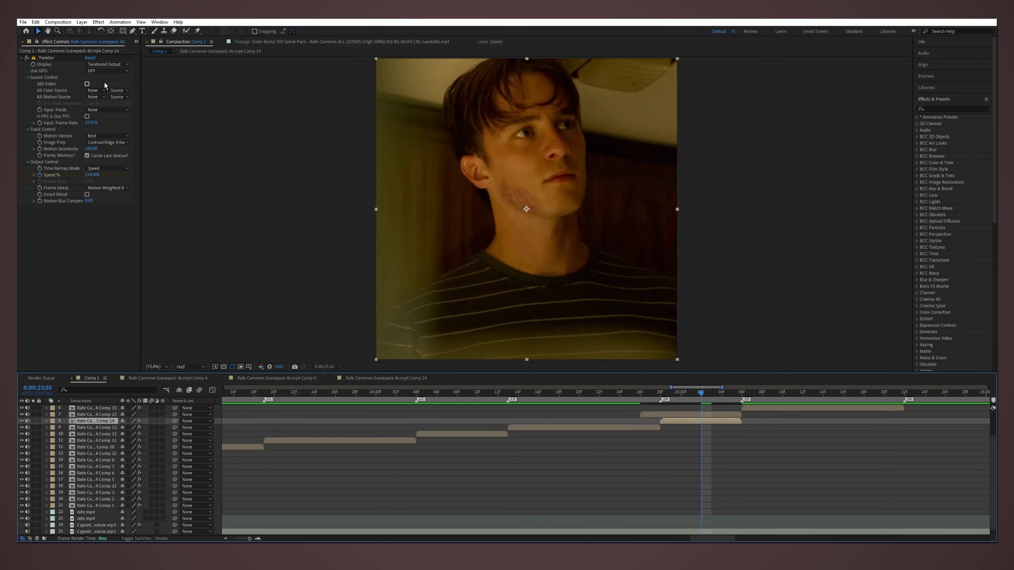
Step: Paste the Twixtor ramp onto Comp 23 and delete the leftover Comp 14 layer
key(Delete)
click(655, 413)
key(ctrl+v)
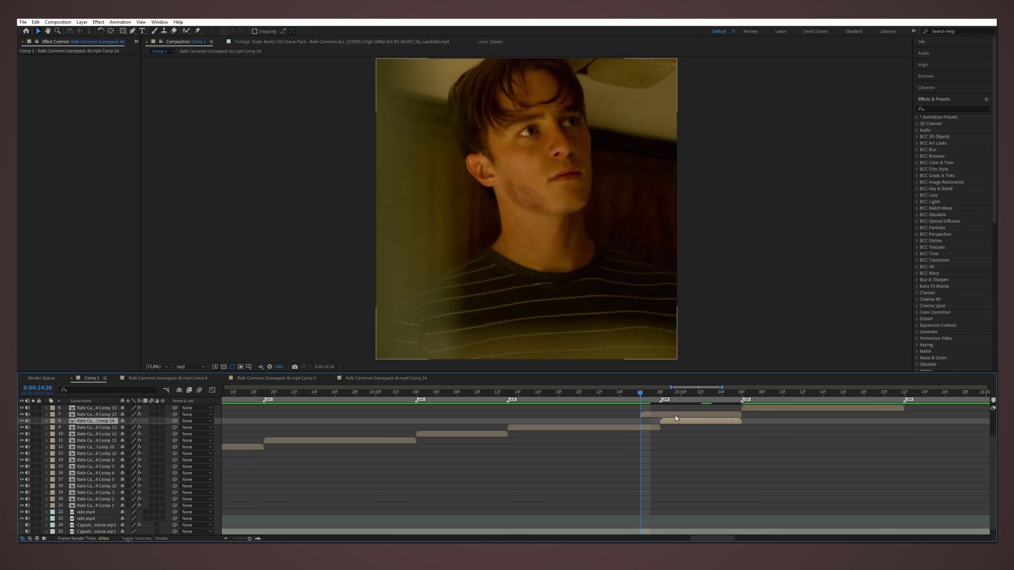
scroll(807, 409, up, 3)
key(semicolon)
scroll(796, 428, up, 5)
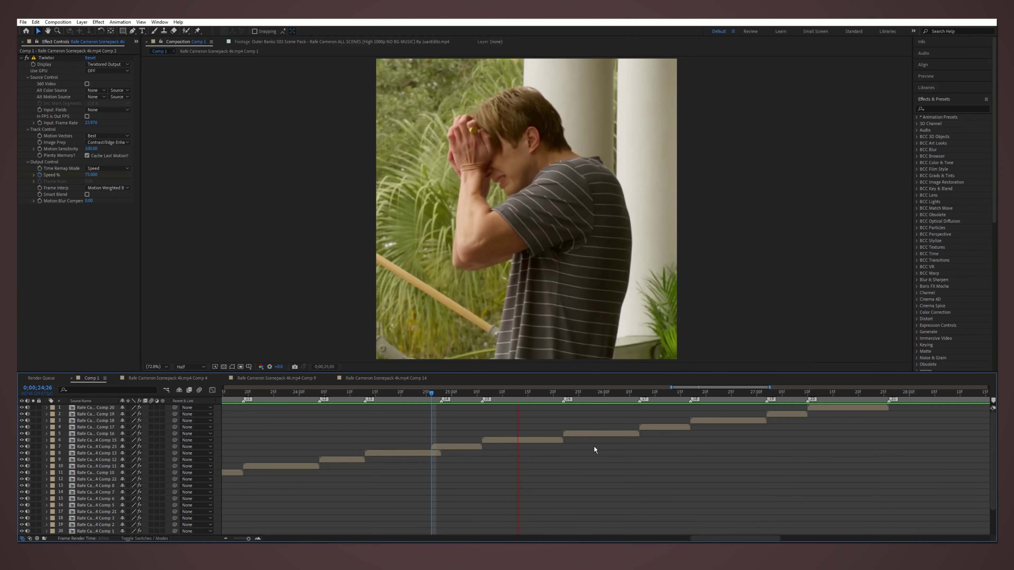
Step: Scrub and preview the Comp 1 cut between 25;03 and 25;15
drag(441, 394, 715, 400)
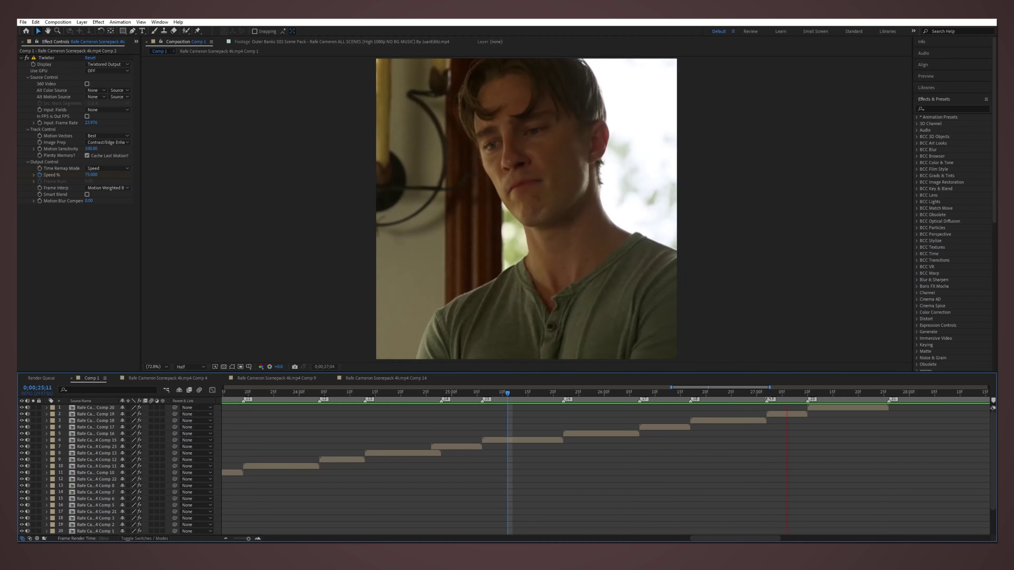
key(space)
click(508, 400)
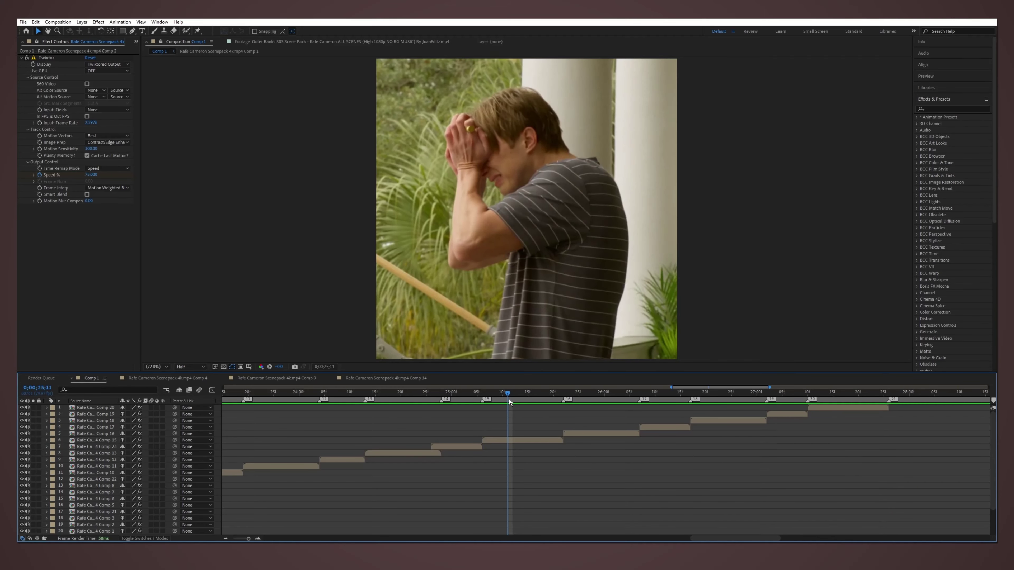
click(528, 399)
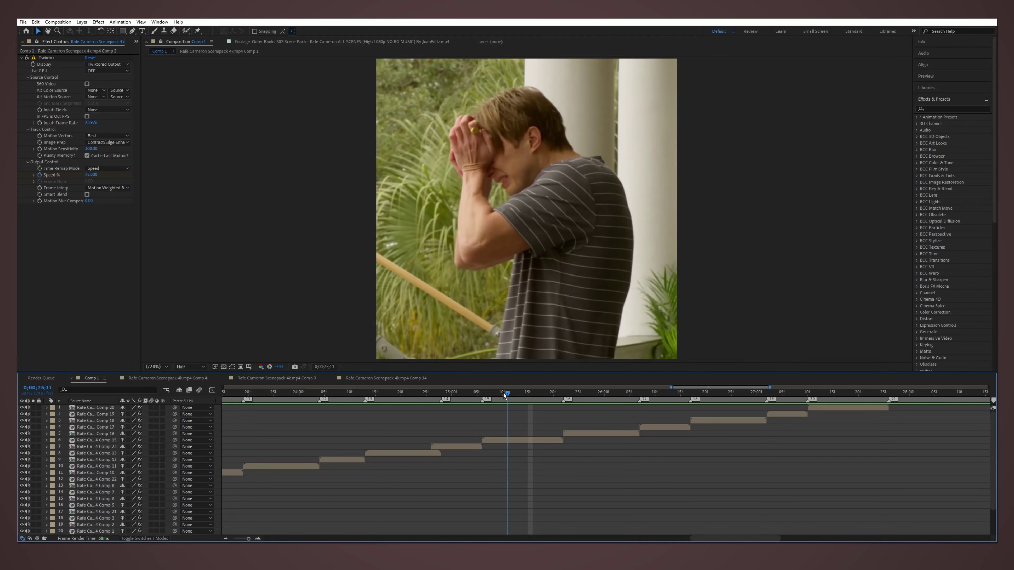
click(467, 394)
drag(470, 394, 704, 414)
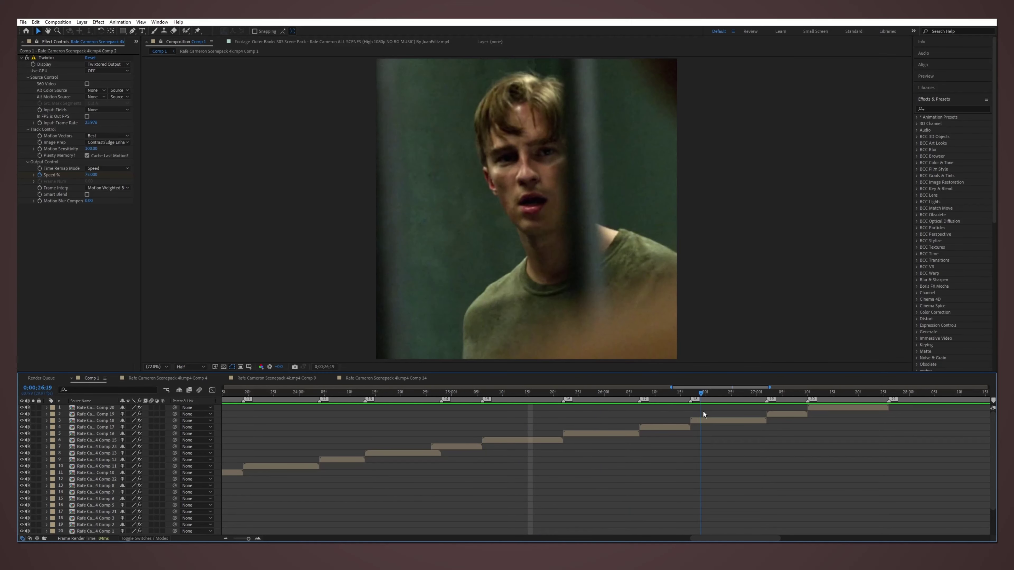
drag(763, 404, 645, 402)
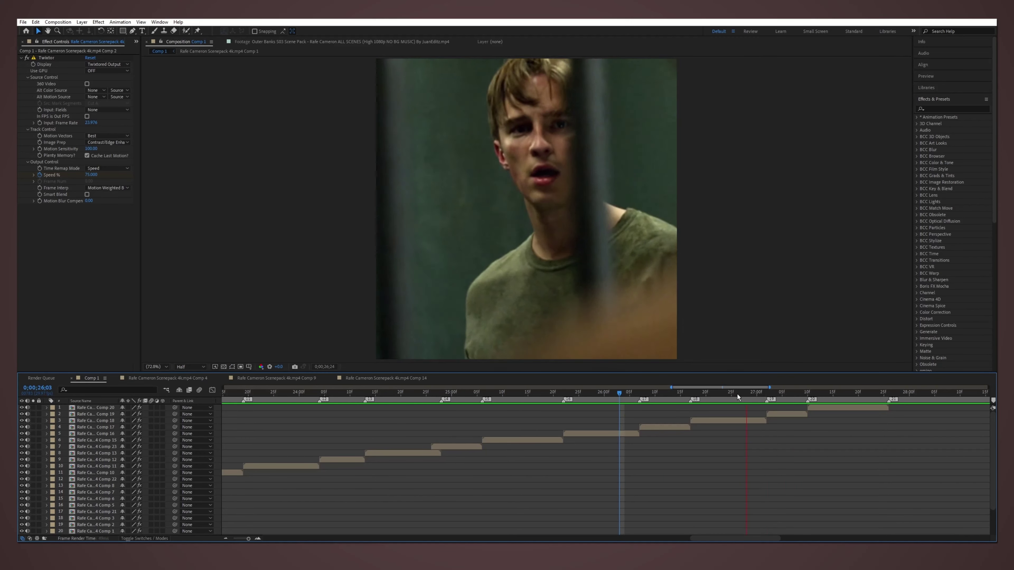
Step: Check the Comp 19 precomp, zoom the Comp 1 timeline, and undo the unwanted clip layer
double_click(776, 411)
click(159, 52)
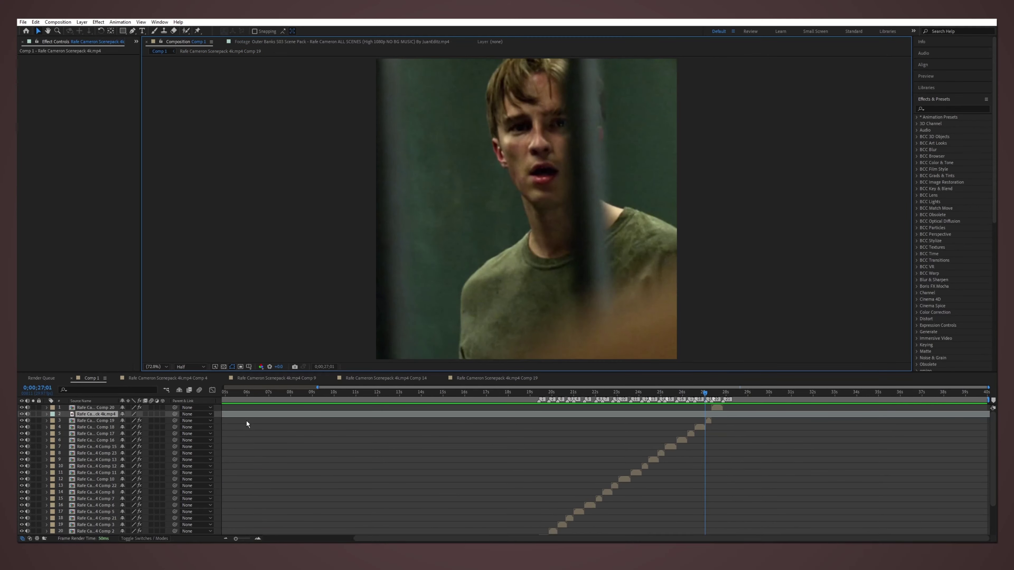
key(minus)
key(semicolon)
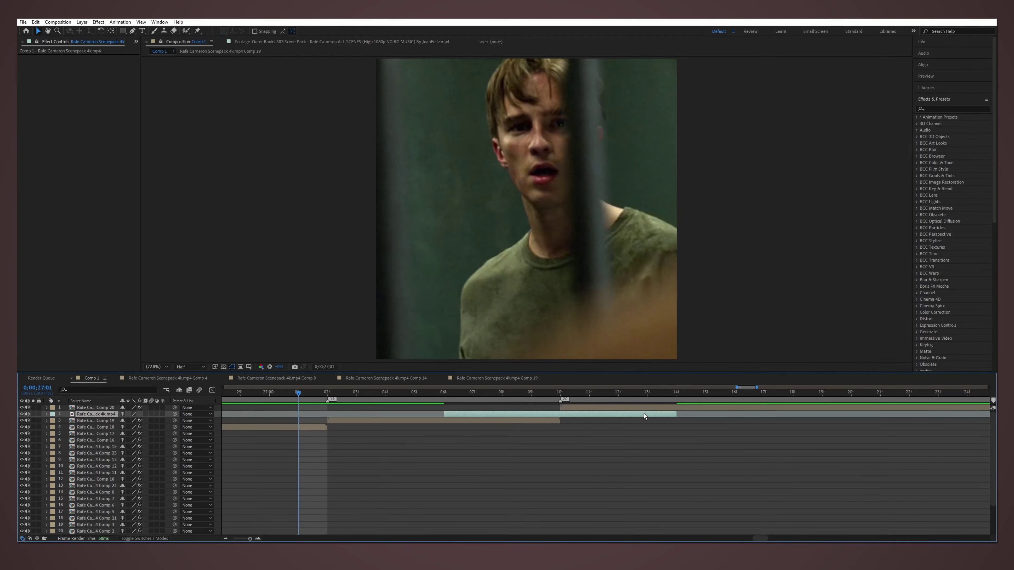
key(ctrl+z)
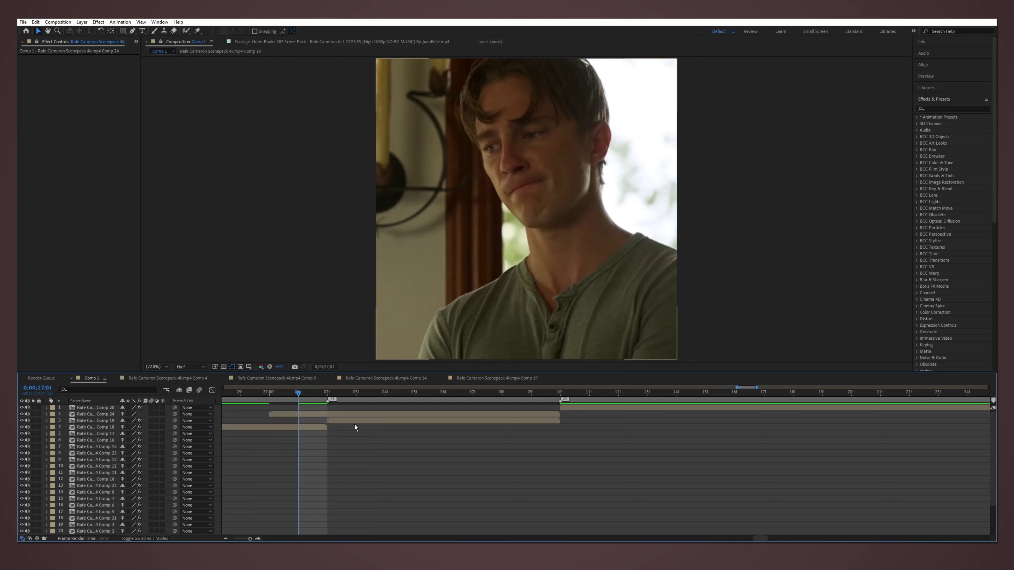
key(ctrl+z)
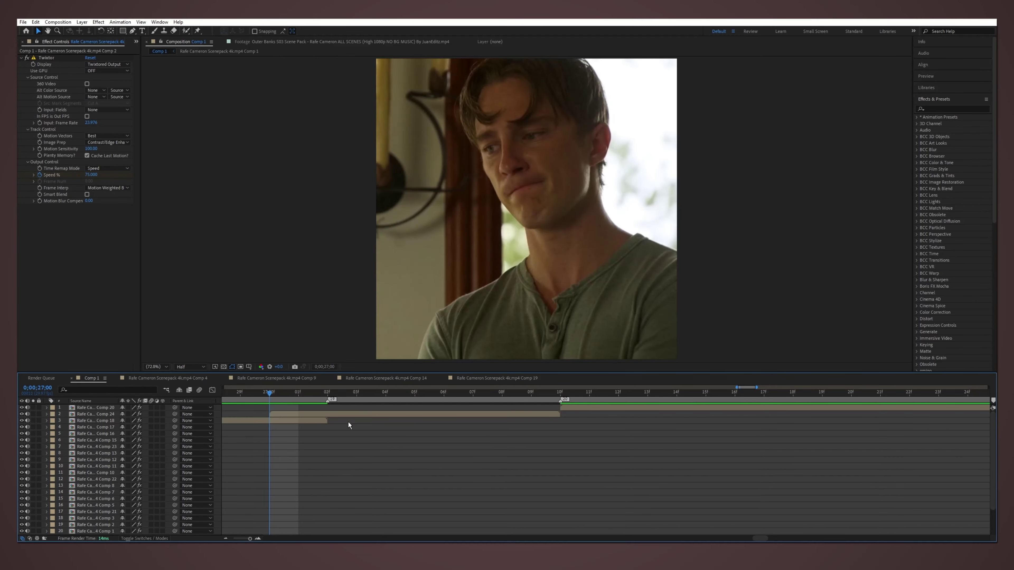
Step: Preview the edit again and set the time back to 24;26
scroll(348, 422, down, 5)
scroll(489, 437, down, 2)
key(space)
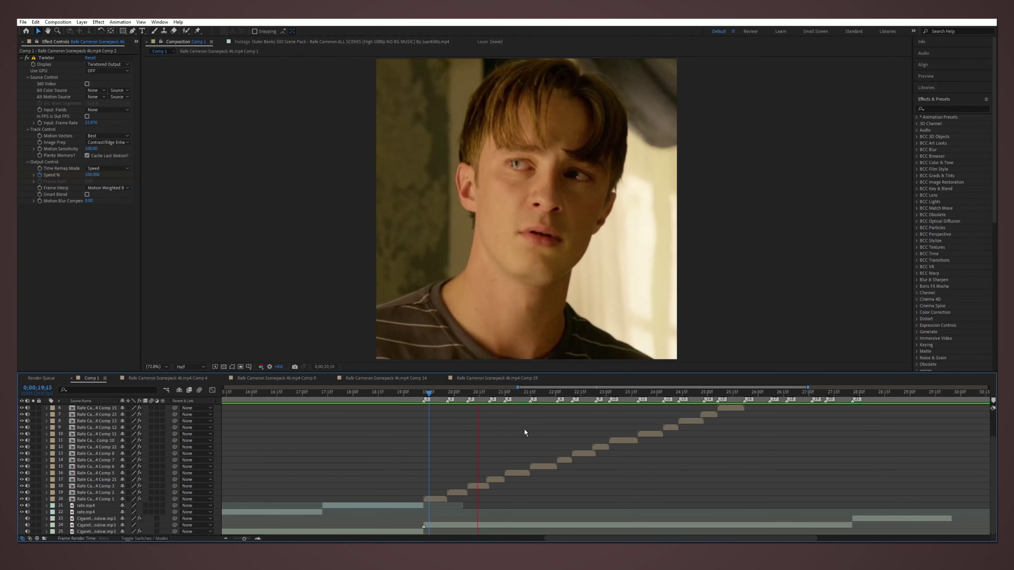
scroll(524, 428, up, 3)
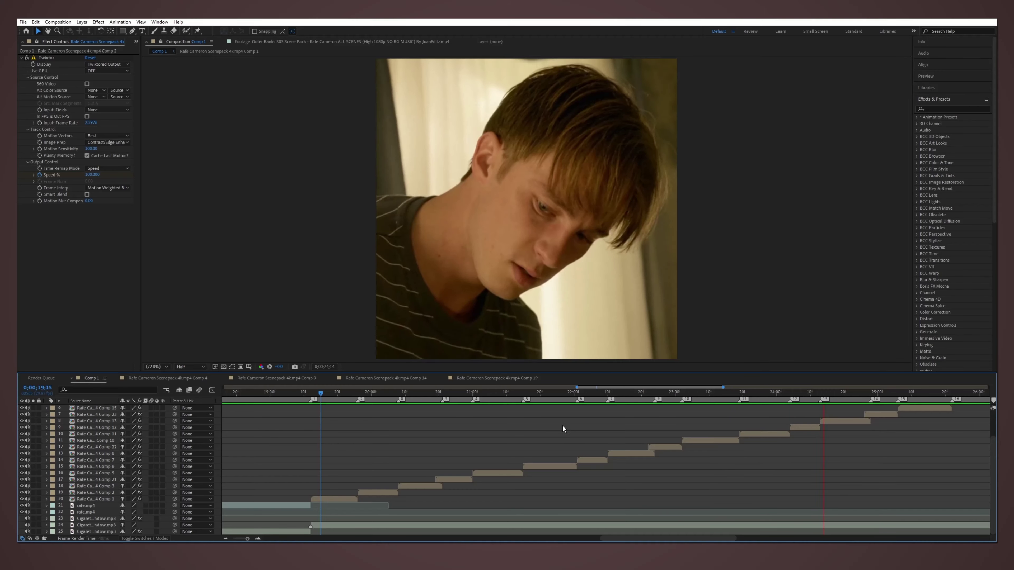
scroll(563, 426, down, 3)
scroll(550, 398, up, 3)
drag(480, 392, 593, 399)
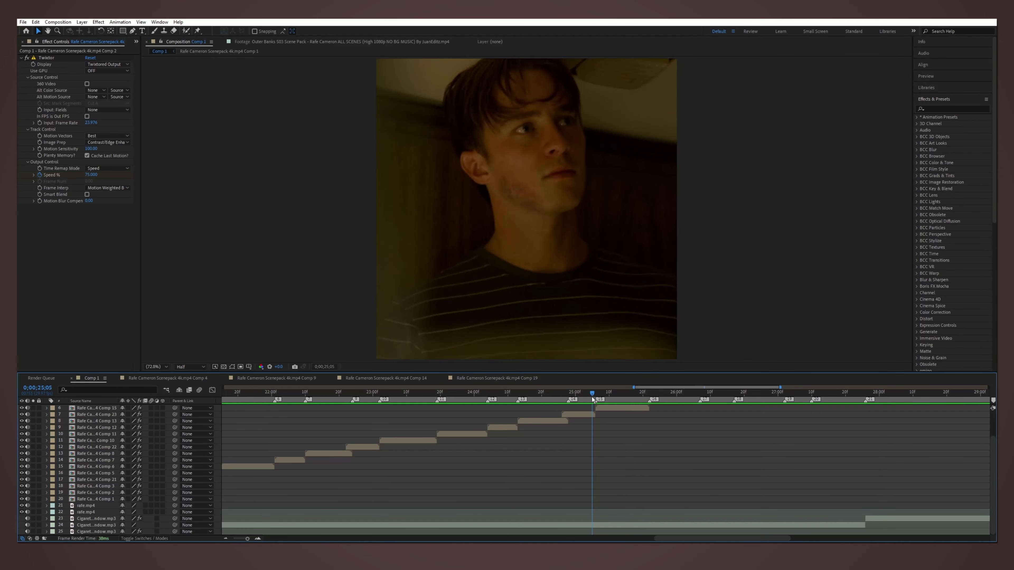
Step: Inside Comp 23, shift the clip to start at 22f
double_click(574, 415)
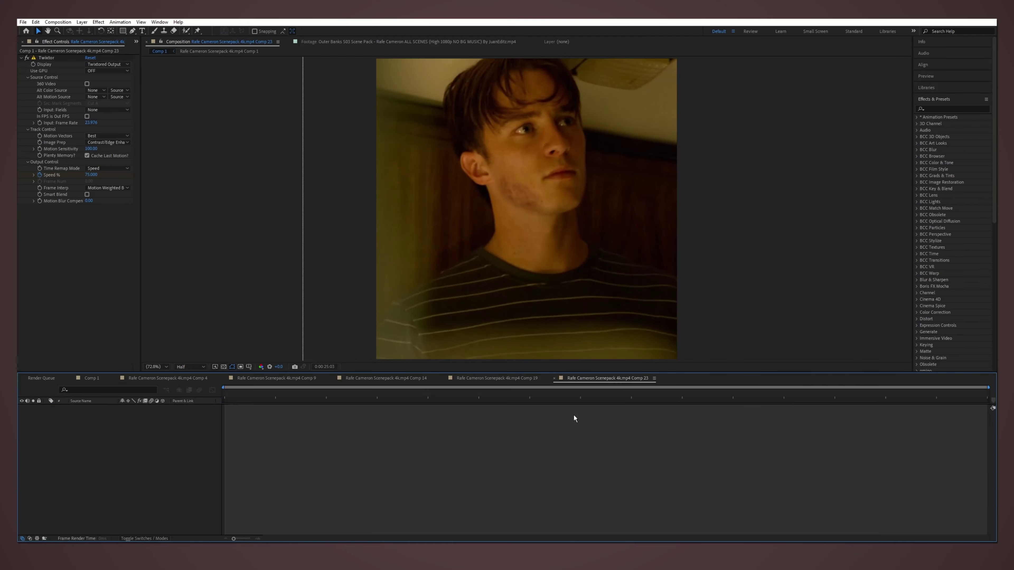
drag(296, 412, 397, 414)
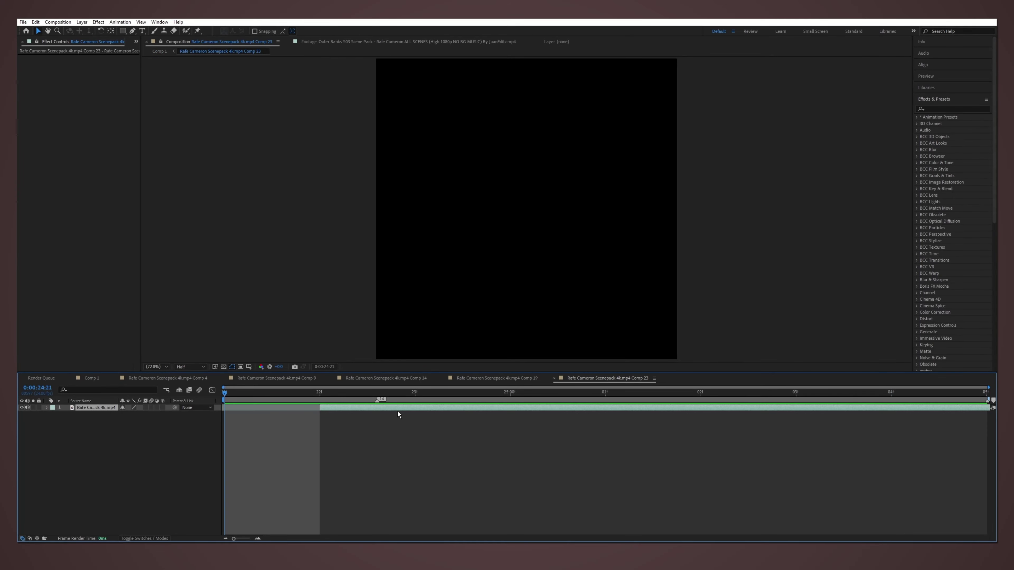
click(159, 51)
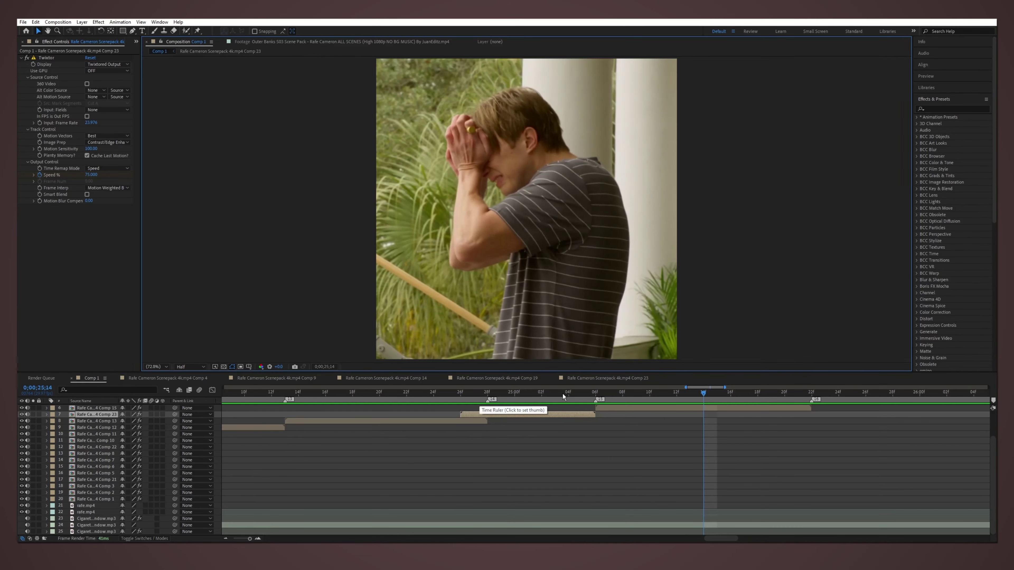
key(minus)
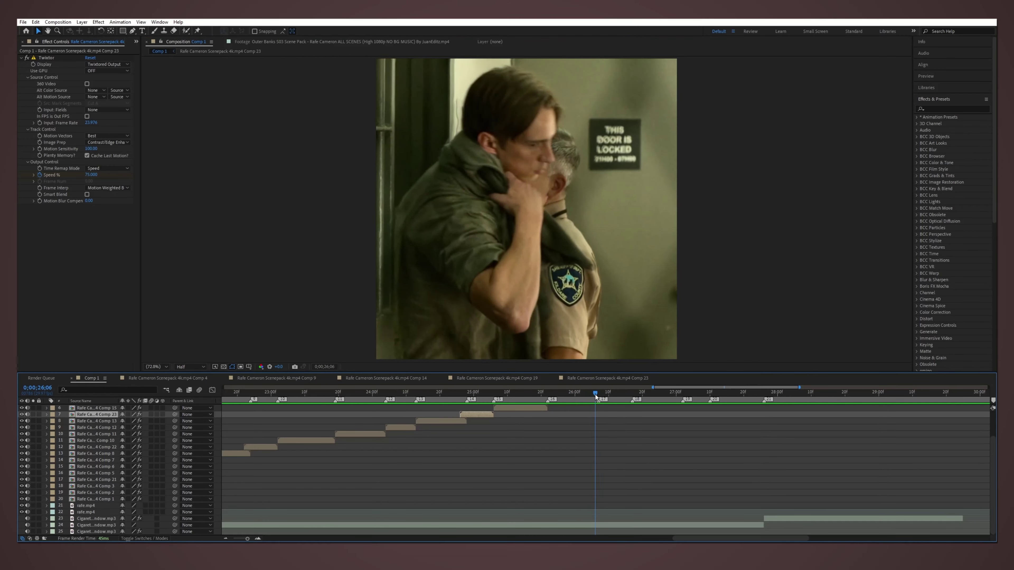
Step: Set Comp 16's Twixtor Speed keyframe at 25;29 to 70
double_click(570, 408)
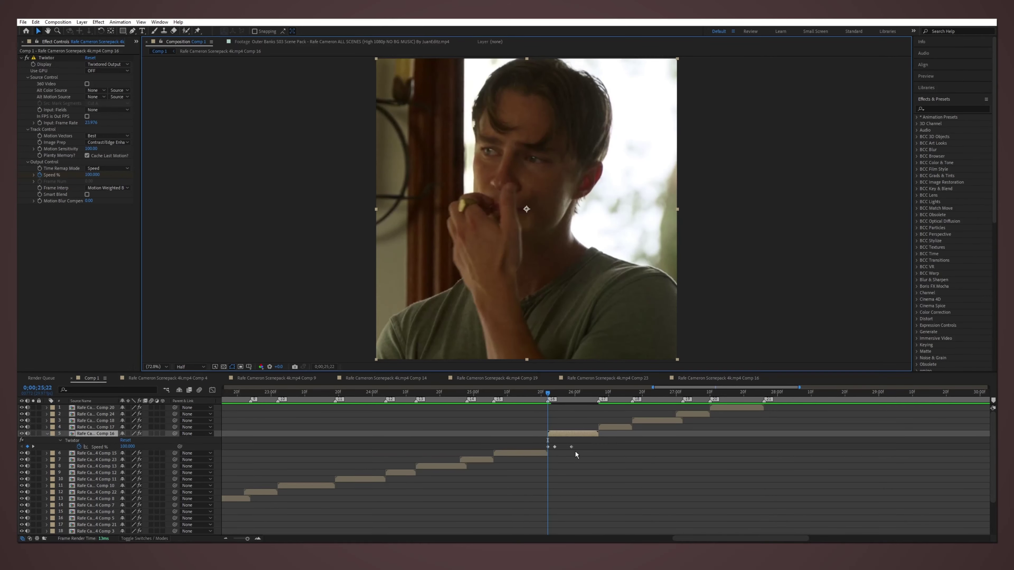
key(k)
key(k)
key(equal)
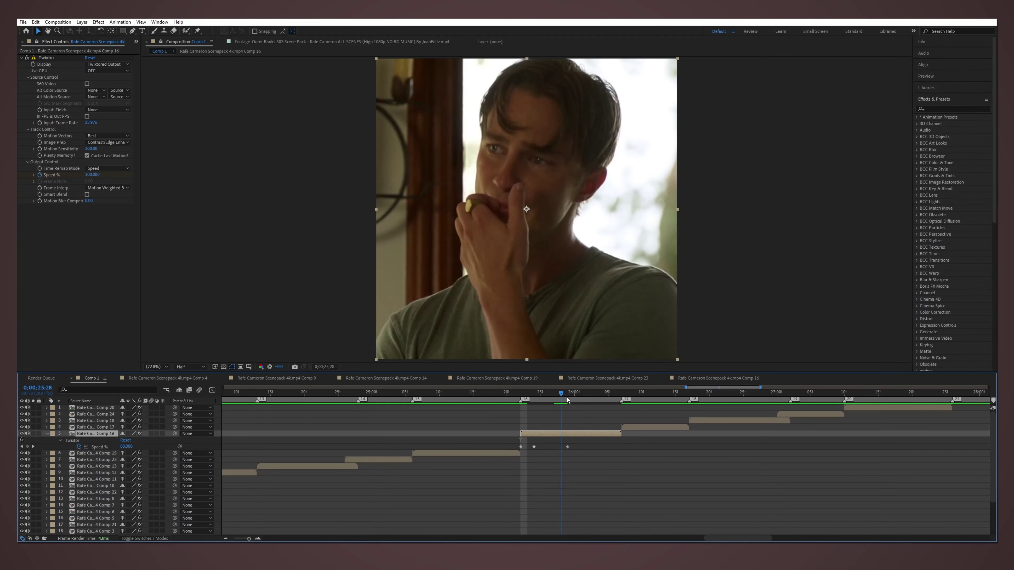
text(70)
key(Return)
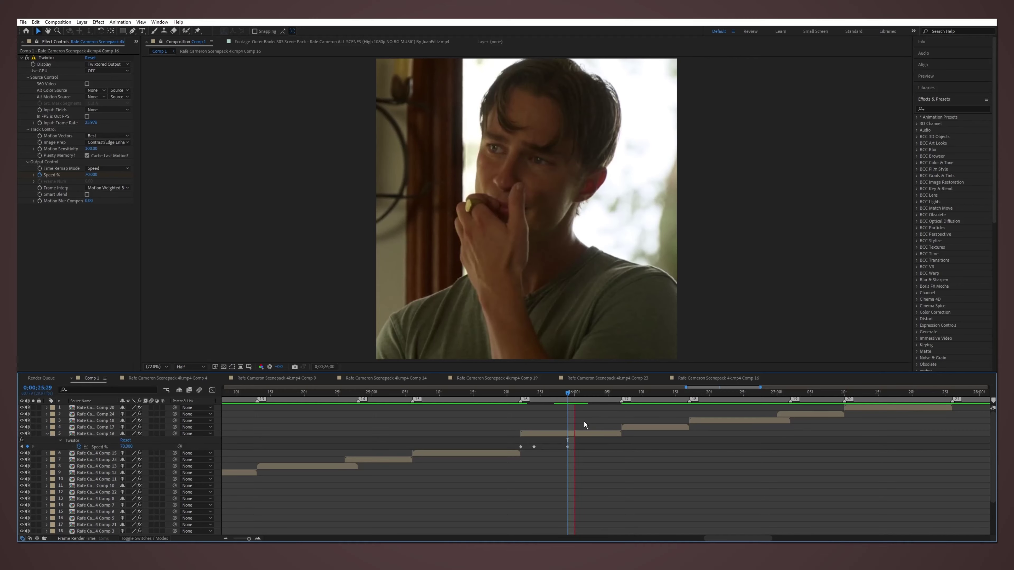
Step: Inside Comp 17, shift the clip one frame later
drag(678, 398, 675, 399)
double_click(655, 427)
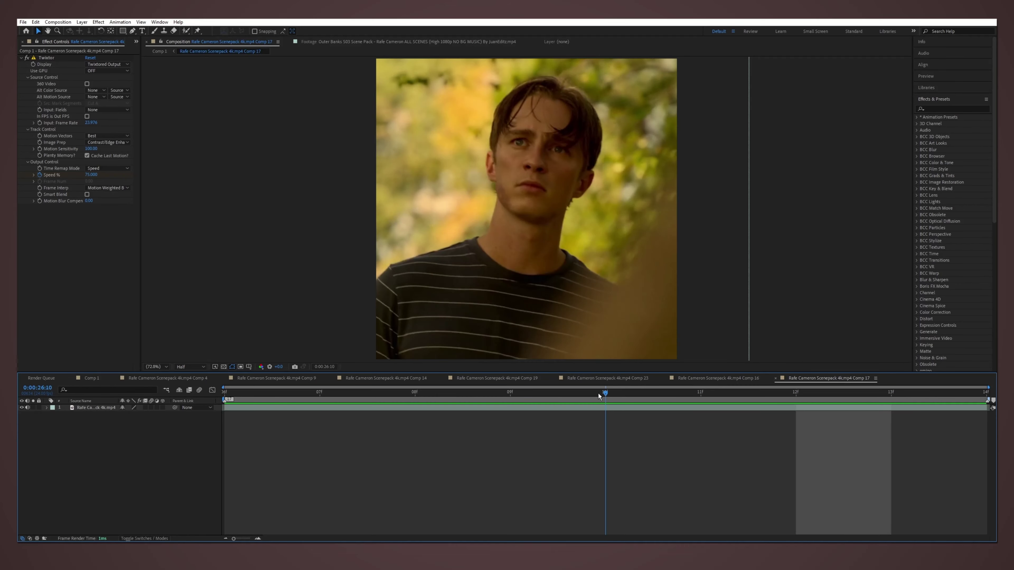
key(Home)
drag(285, 408, 380, 409)
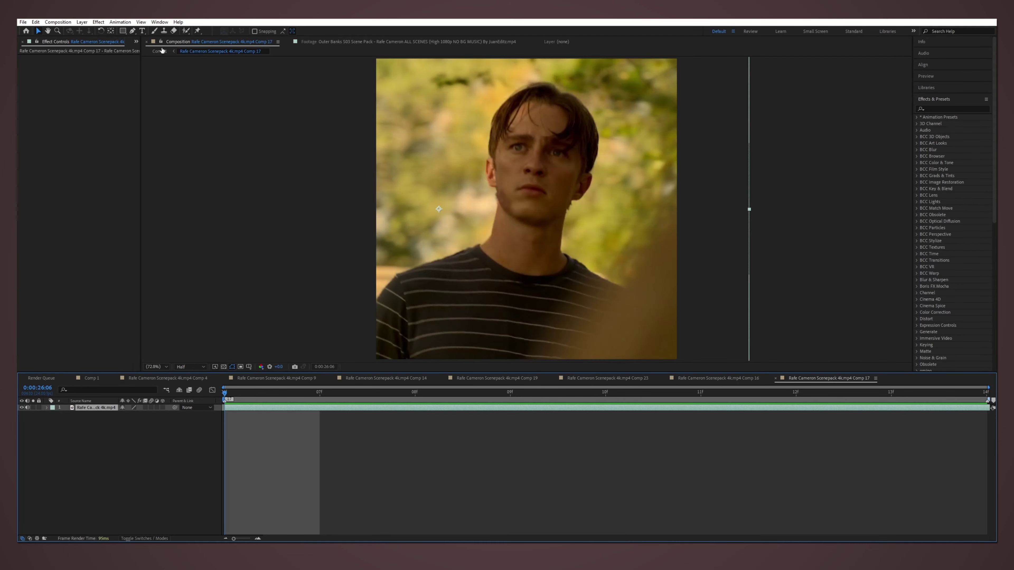
click(162, 50)
Step: Inspect the Comp 18 and Comp 24 precomps around 26;17 to 27;07
drag(670, 395, 689, 395)
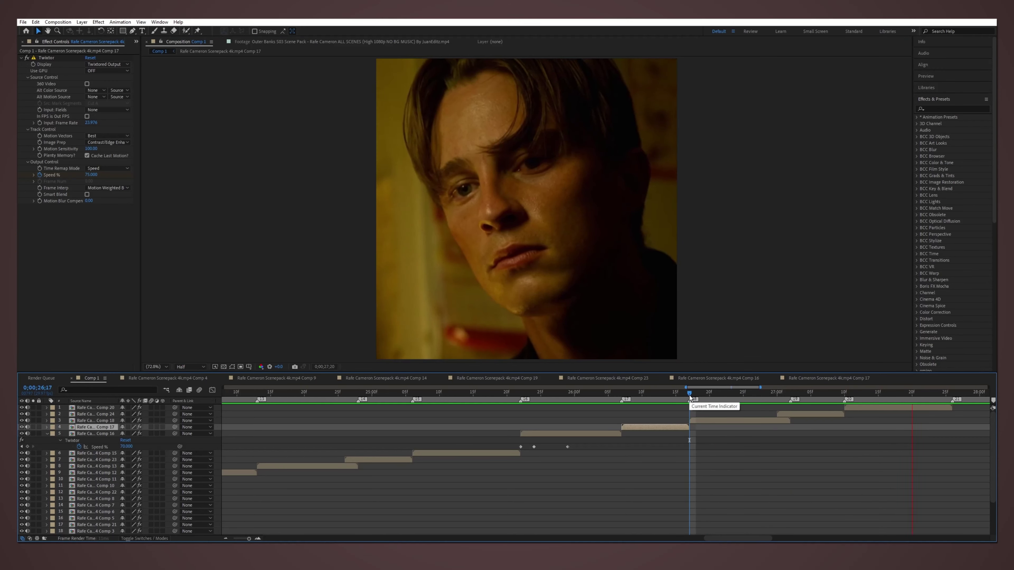
double_click(697, 421)
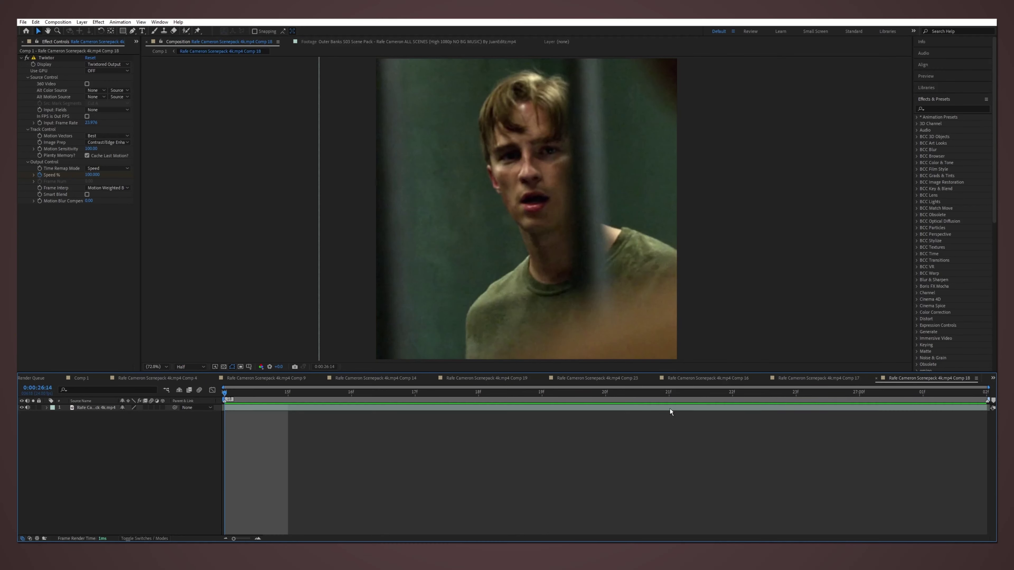
click(670, 408)
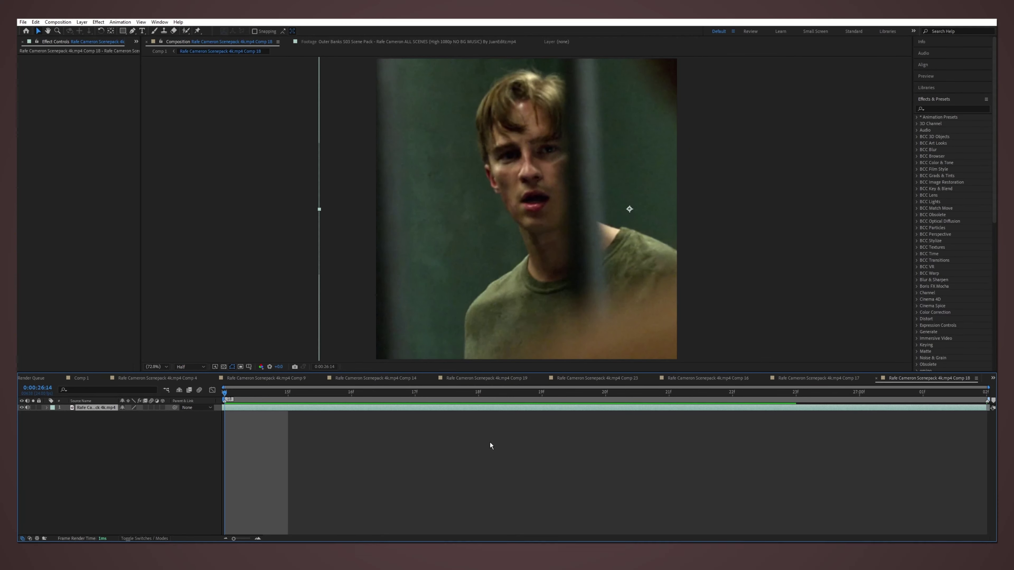
click(82, 378)
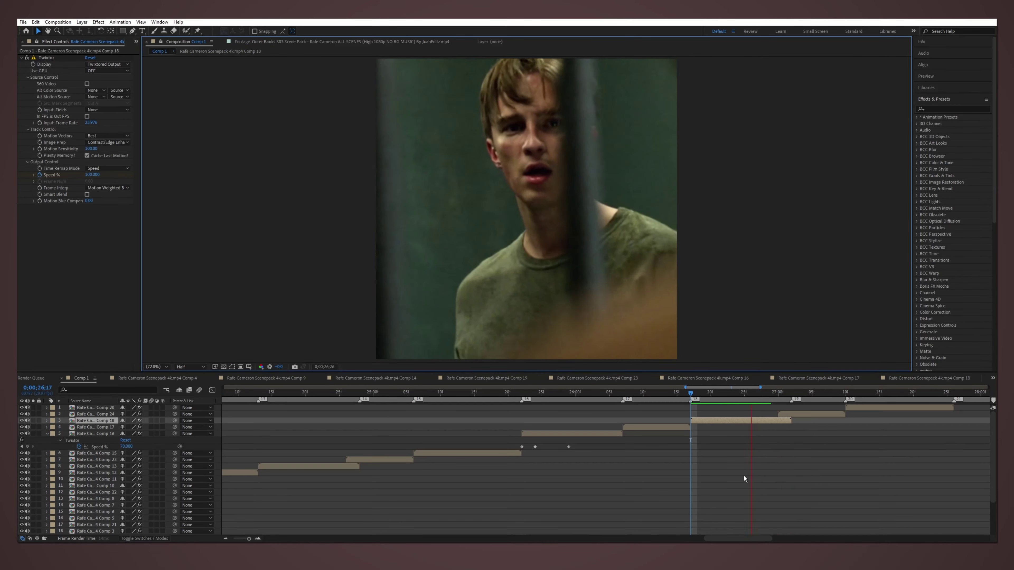
click(696, 399)
drag(696, 400, 823, 411)
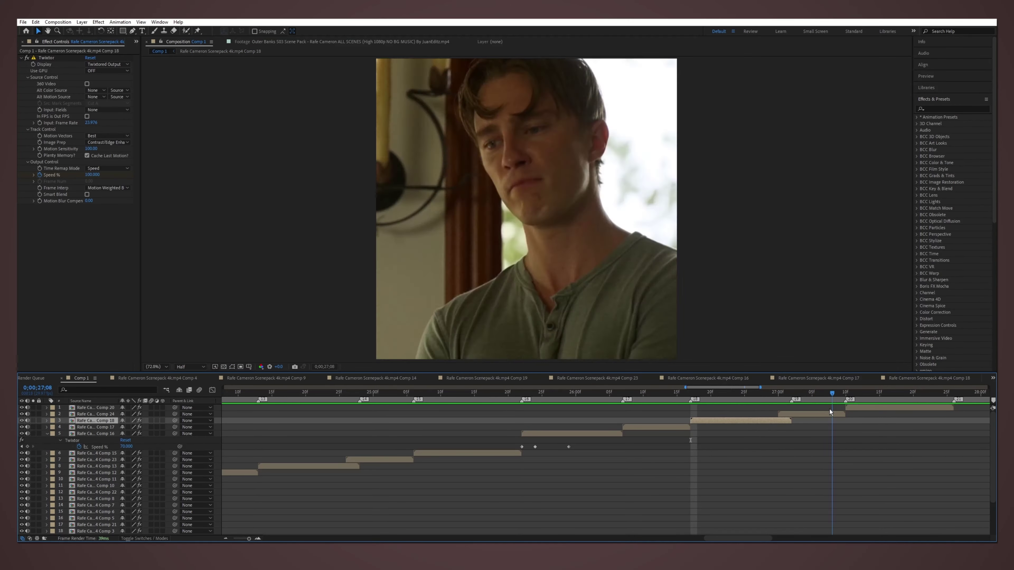
double_click(823, 414)
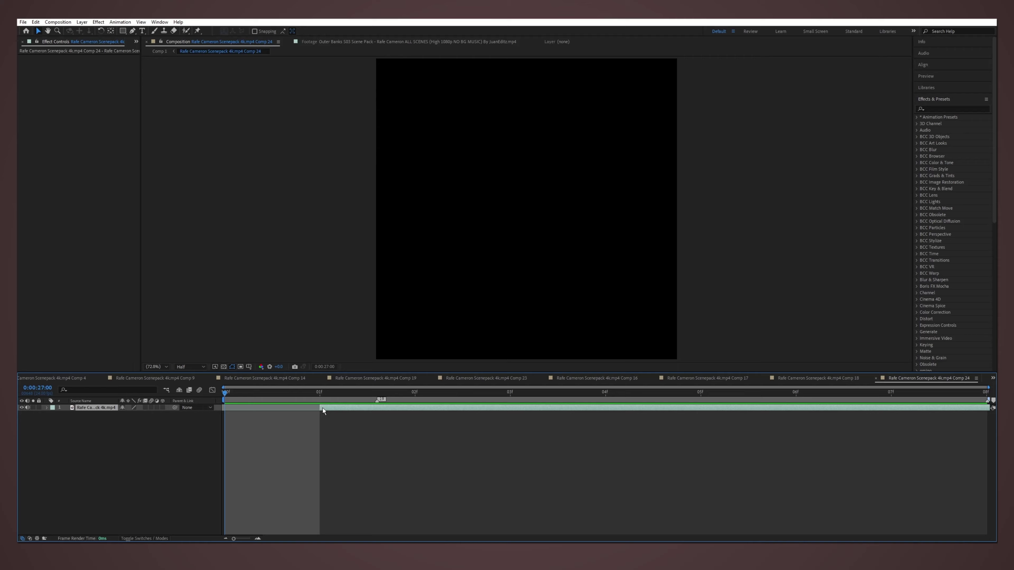
click(159, 51)
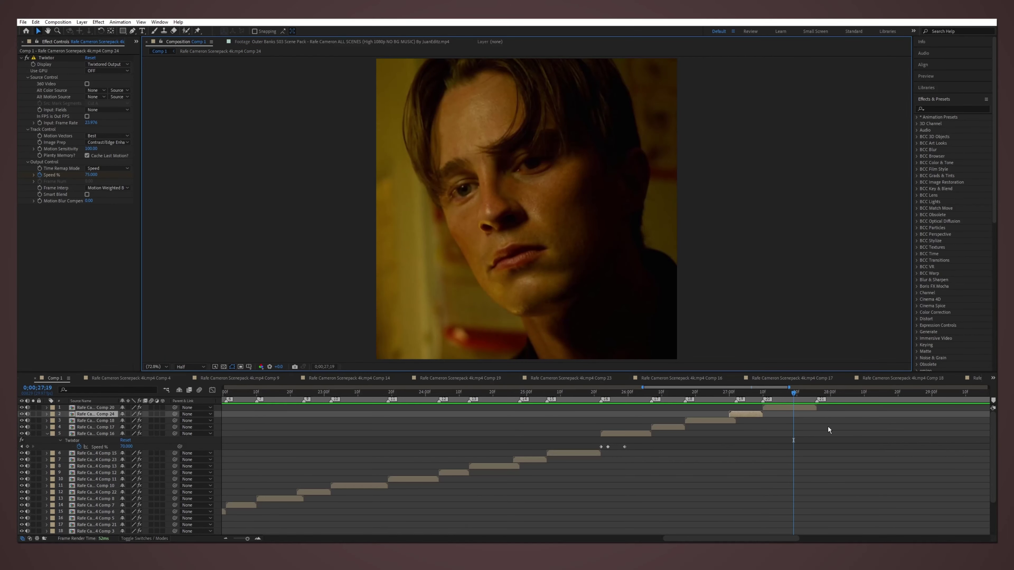
scroll(565, 443, down, 5)
alt+scroll(494, 460, down, 3)
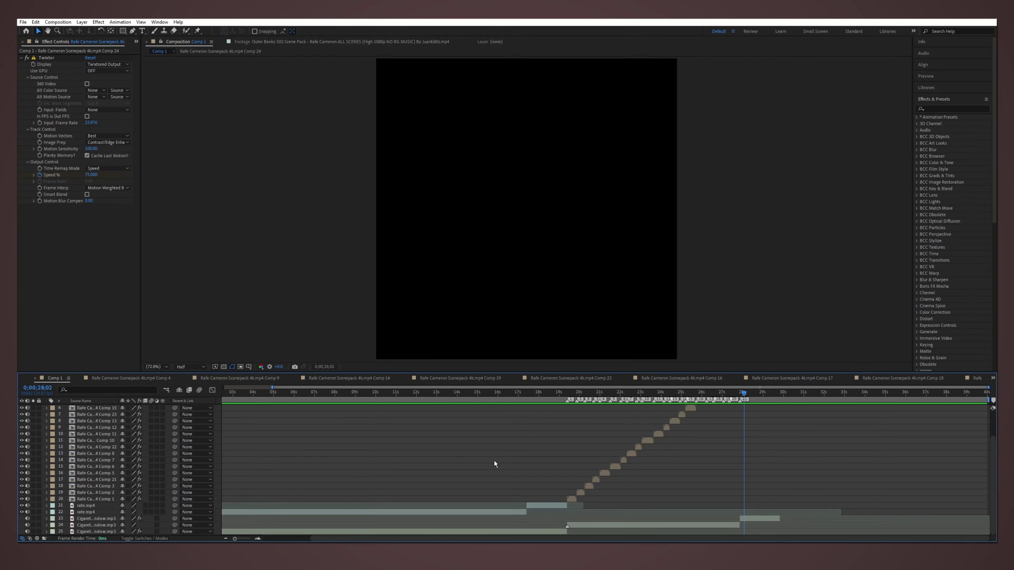
alt+scroll(627, 469, up, 3)
Step: Pre-compose layers 1–20 into Pre-comp 1 and reveal its Scale property
drag(400, 393, 371, 393)
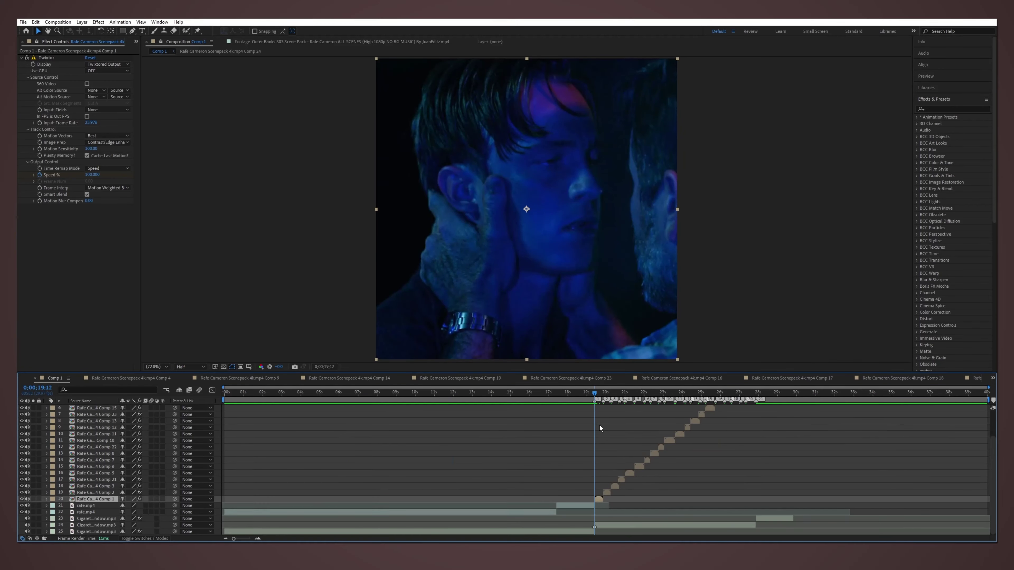
key(ctrl+shift+c)
key(Return)
alt+scroll(619, 426, up, 3)
key(s)
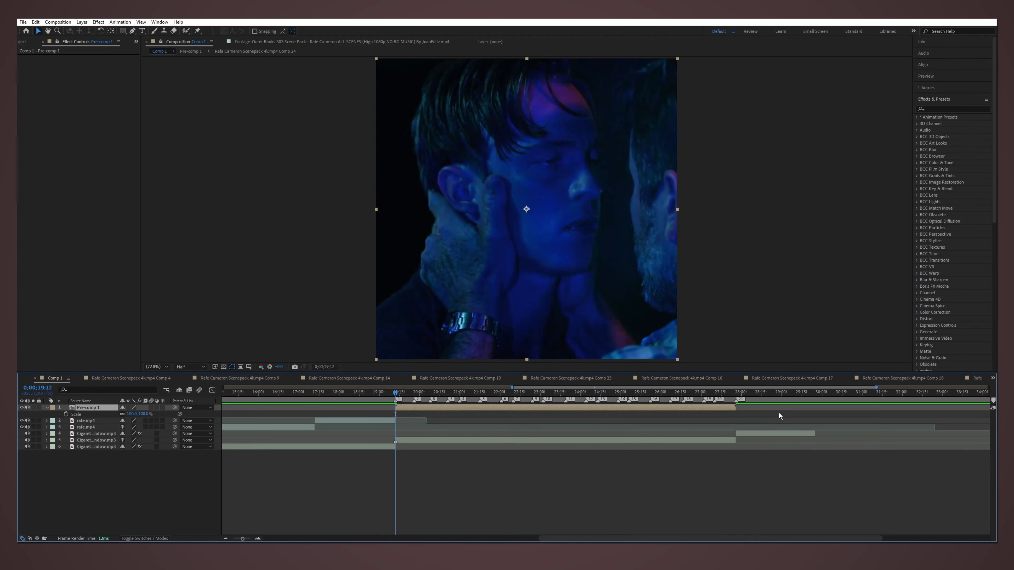
text(zoom ins)
Step: Apply the zoom ins 1 preset to Pre-comp 1 starting at 18;27
double_click(949, 130)
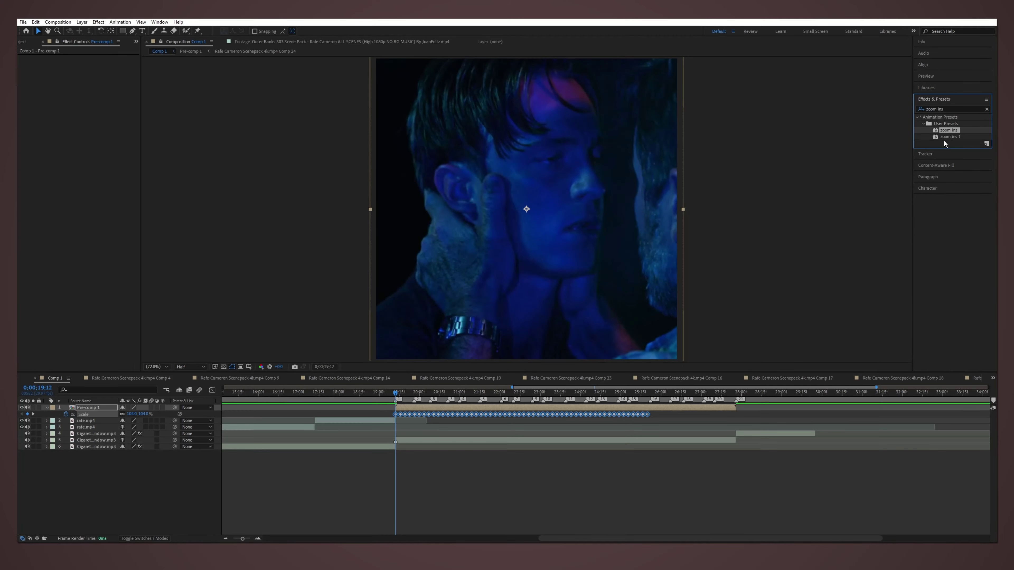
click(356, 425)
alt+scroll(357, 425, up, 2)
key(space)
click(291, 395)
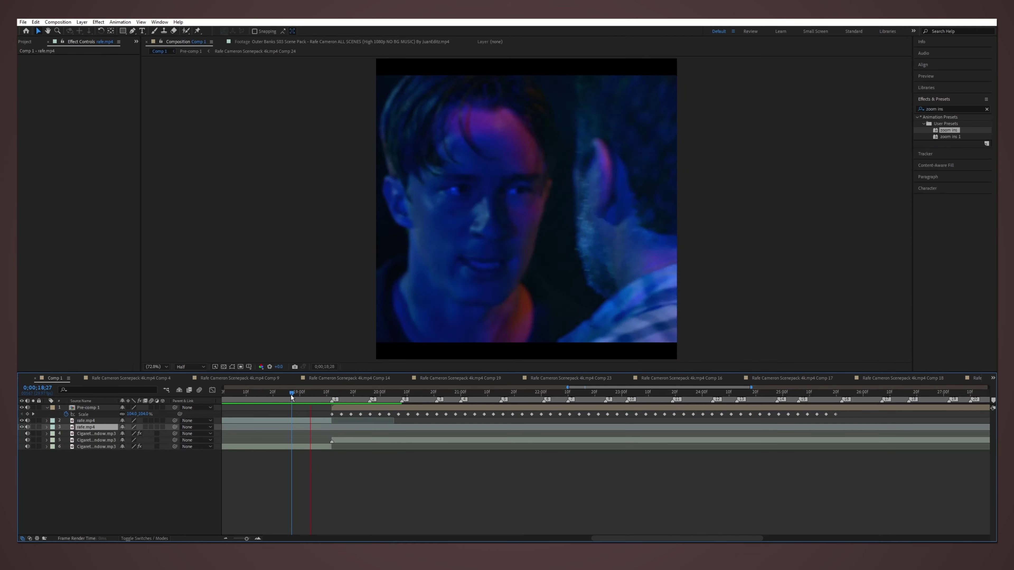
drag(950, 137, 424, 408)
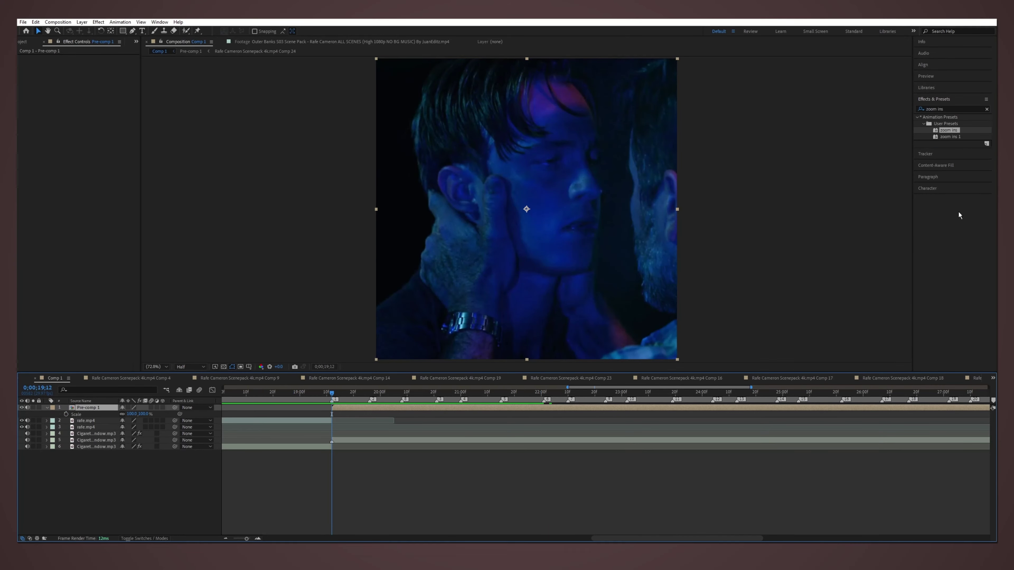
alt+scroll(411, 431, down, 3)
click(960, 116)
text(panning)
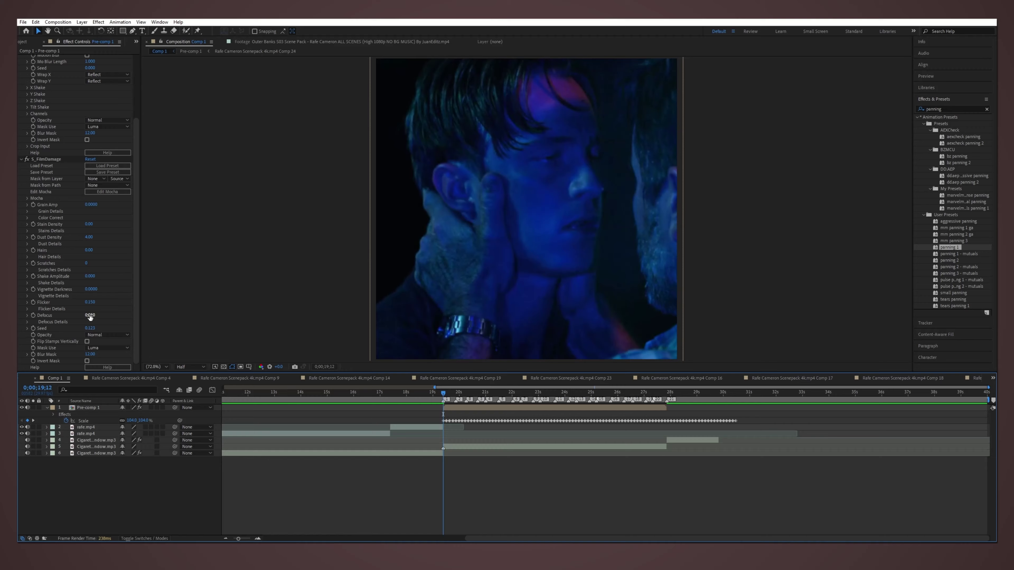
Step: Inside Pre-comp 1, add a black solid beneath the clips and a new adjustment layer
double_click(450, 407)
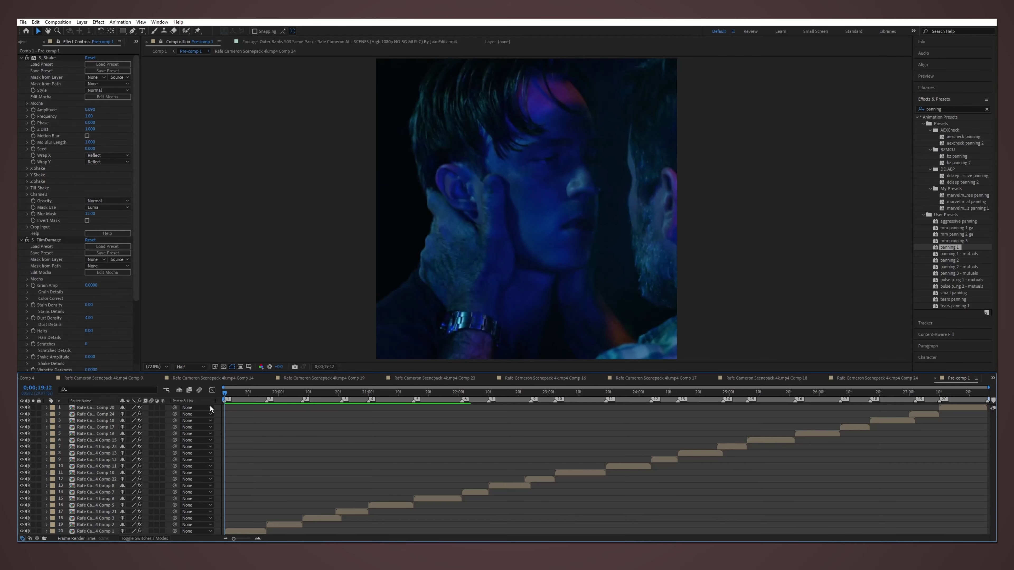
right_click(217, 420)
mouse_move(239, 423)
click(339, 437)
click(205, 437)
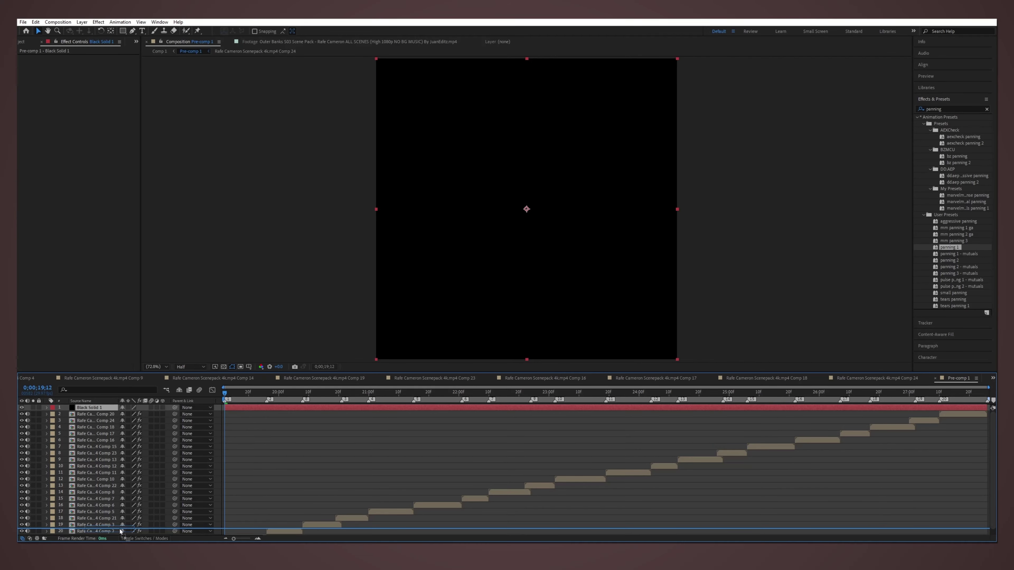
mouse_move(96, 408)
mouse_down()
mouse_move(119, 532)
mouse_move(106, 536)
mouse_up()
right_click(215, 433)
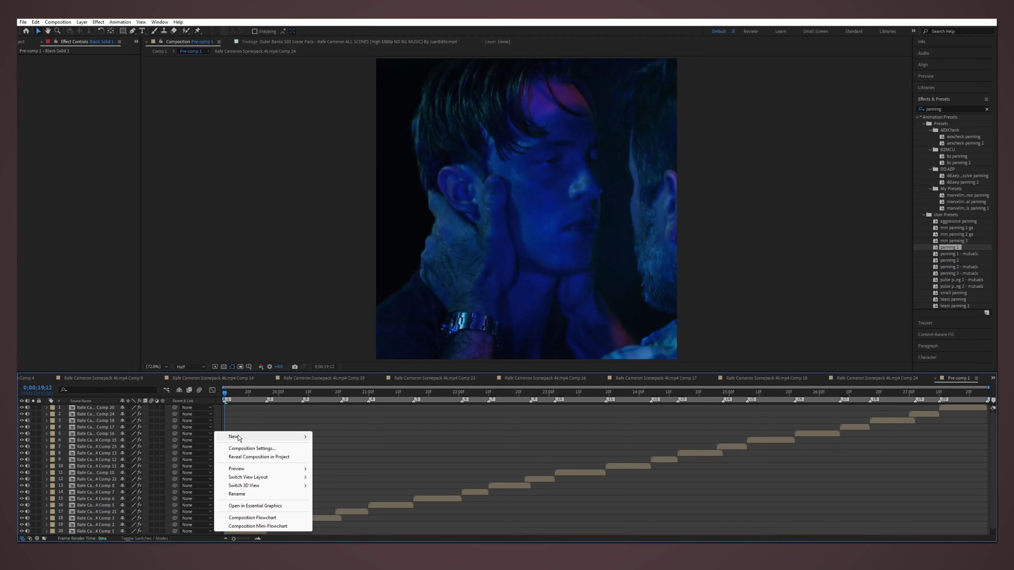
mouse_move(231, 436)
click(350, 494)
Step: Split the Comp 21 clip at 20;21 and mask the second half to half the frame
click(343, 394)
click(361, 504)
key(ctrl+shift+d)
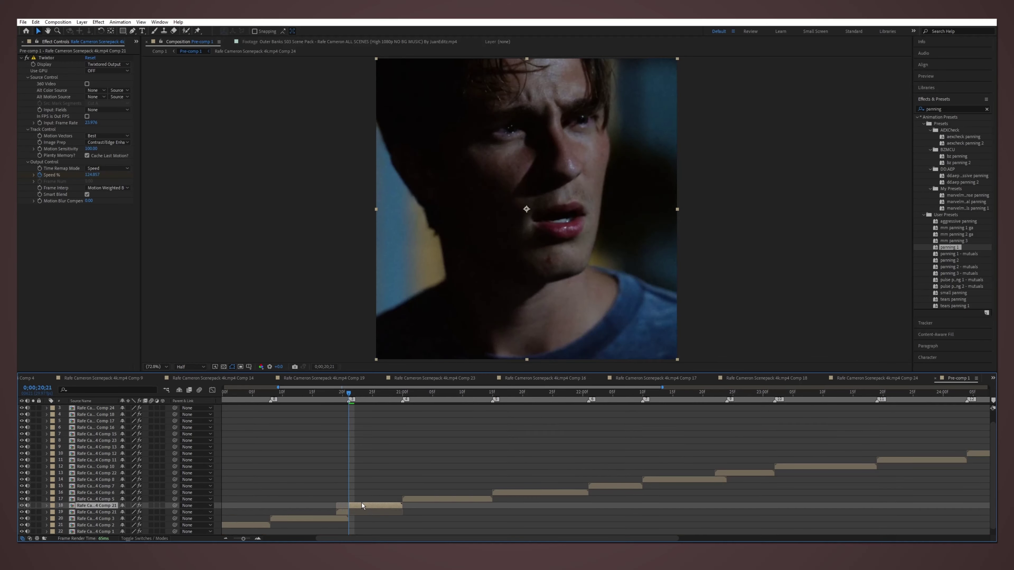
click(422, 241)
key(comma)
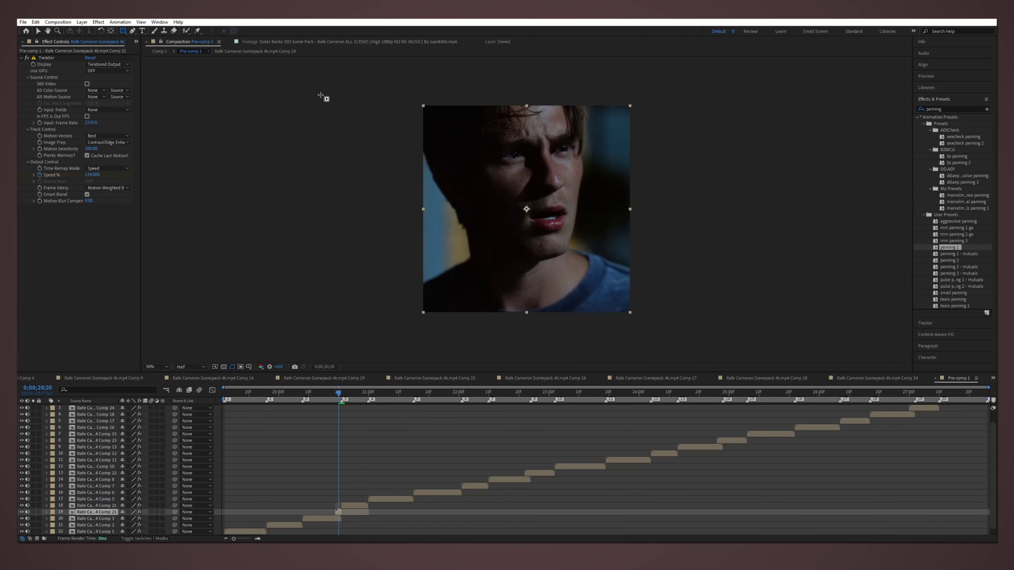
drag(528, 97, 390, 325)
Step: Split Comp 22 at 22;24 and Comp 23 at 24;26, masking to top and left halves
click(533, 394)
click(534, 473)
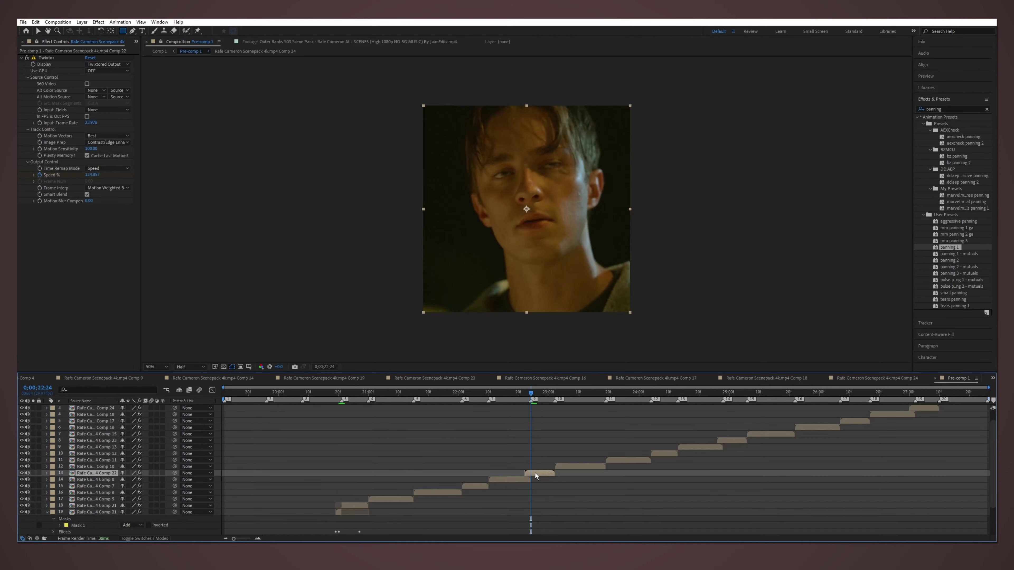
key(ctrl+shift+d)
drag(410, 208, 639, 83)
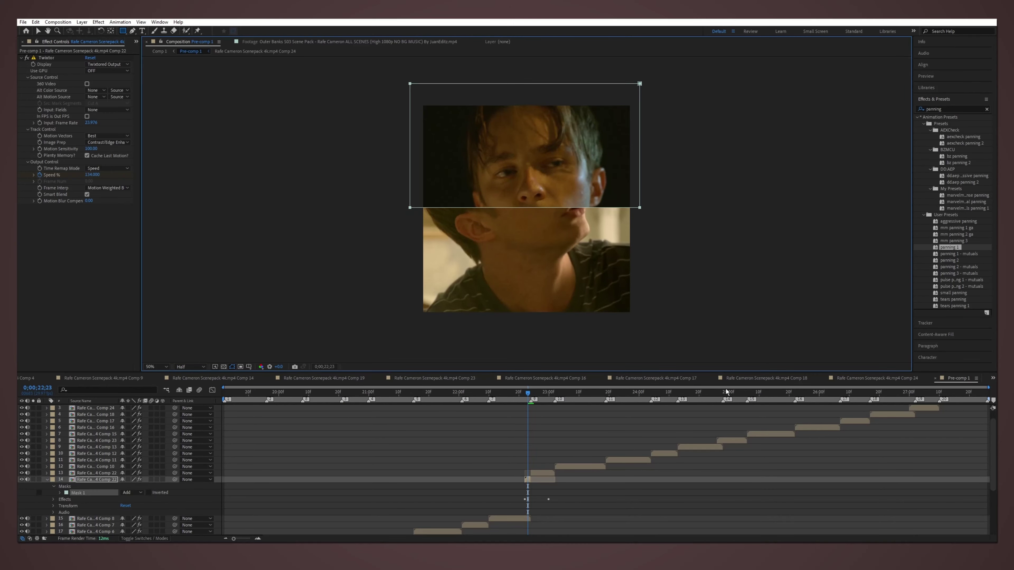
click(717, 392)
click(732, 440)
key(ctrl+shift+d)
drag(535, 96, 400, 327)
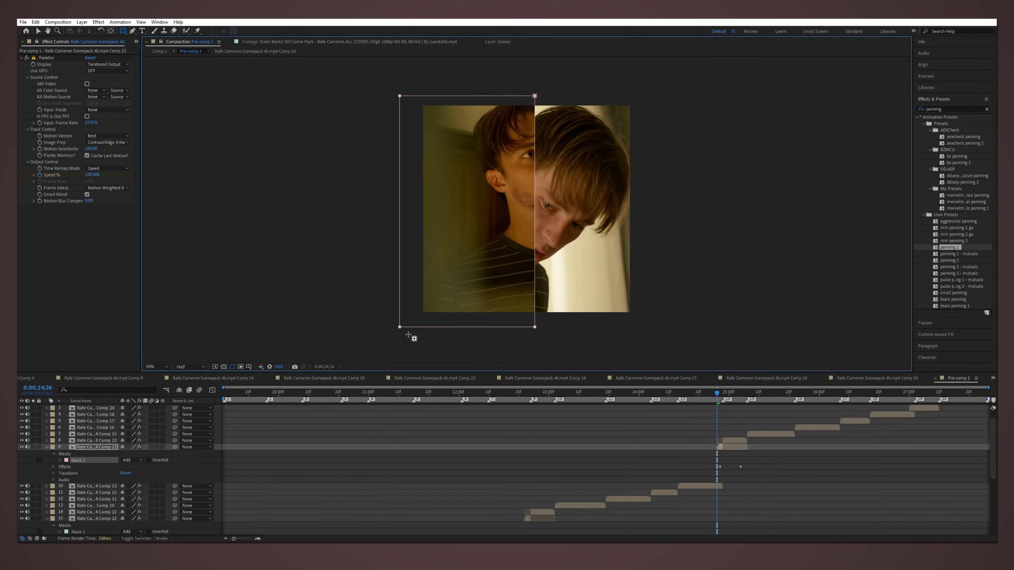
Step: Preview the split screens, then split Comp 24 at 27;01 and mask its top half
click(525, 379)
click(196, 51)
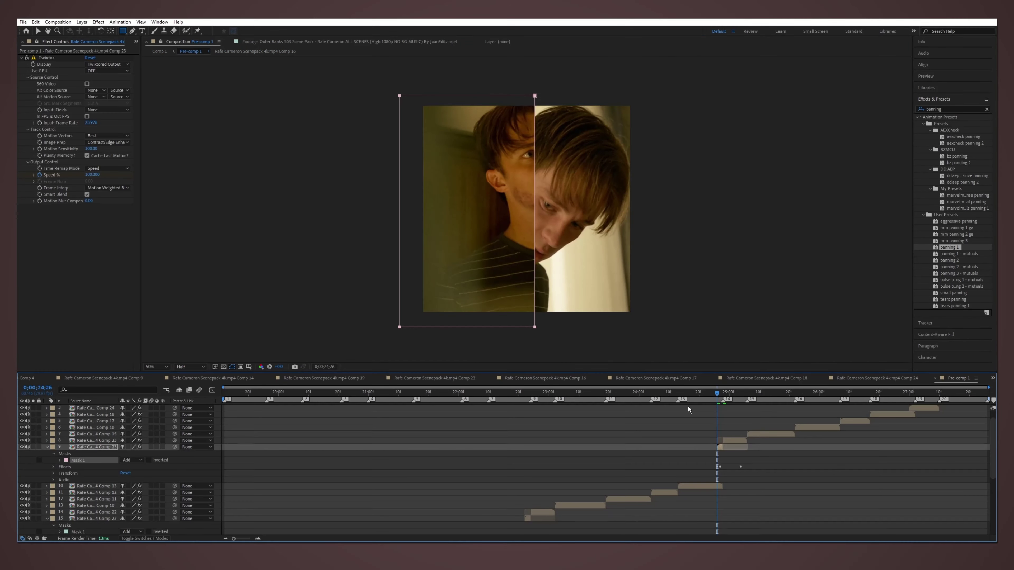
key(space)
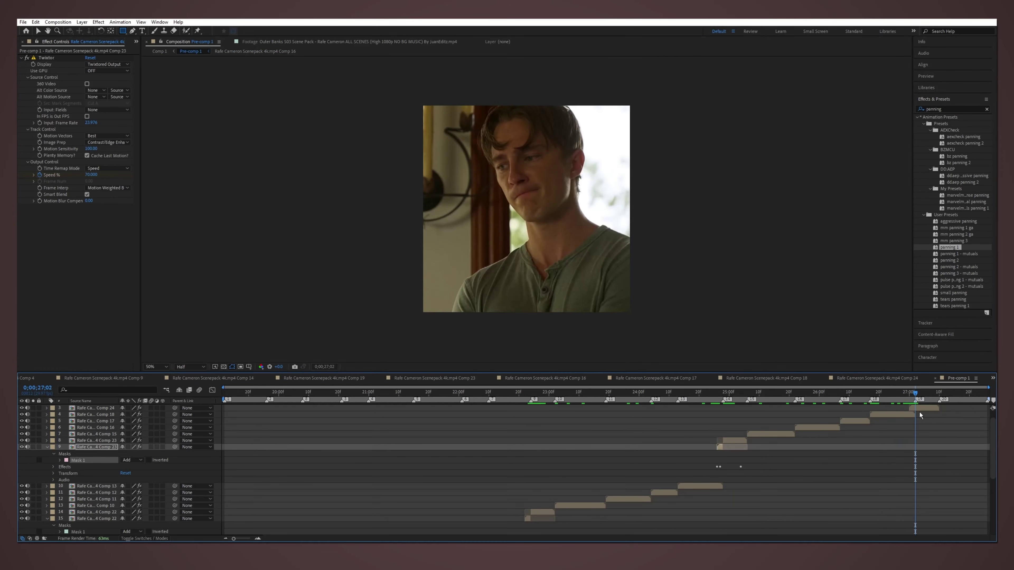
click(922, 408)
key(ctrl+shift+d)
drag(633, 207, 389, 85)
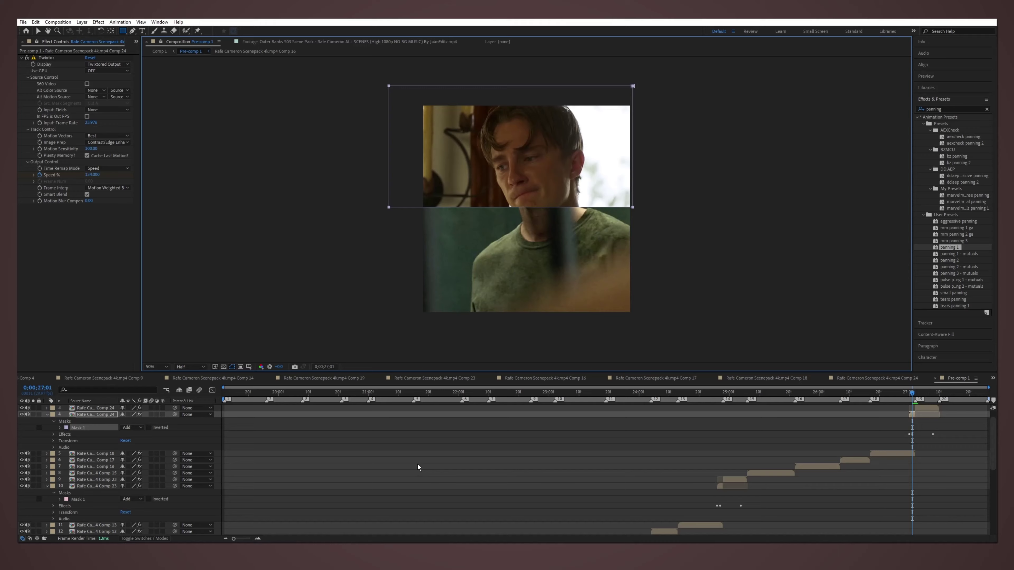
scroll(418, 468, up, 2)
Step: Try the crying preset on Adjustment Layer 1 at 21;10
key(shift+slash)
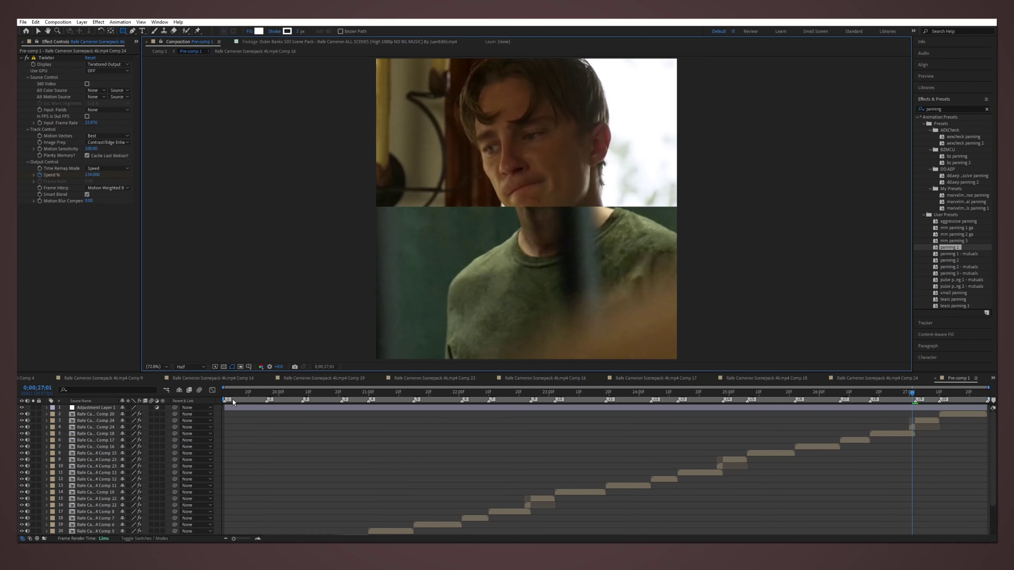
drag(233, 400, 397, 388)
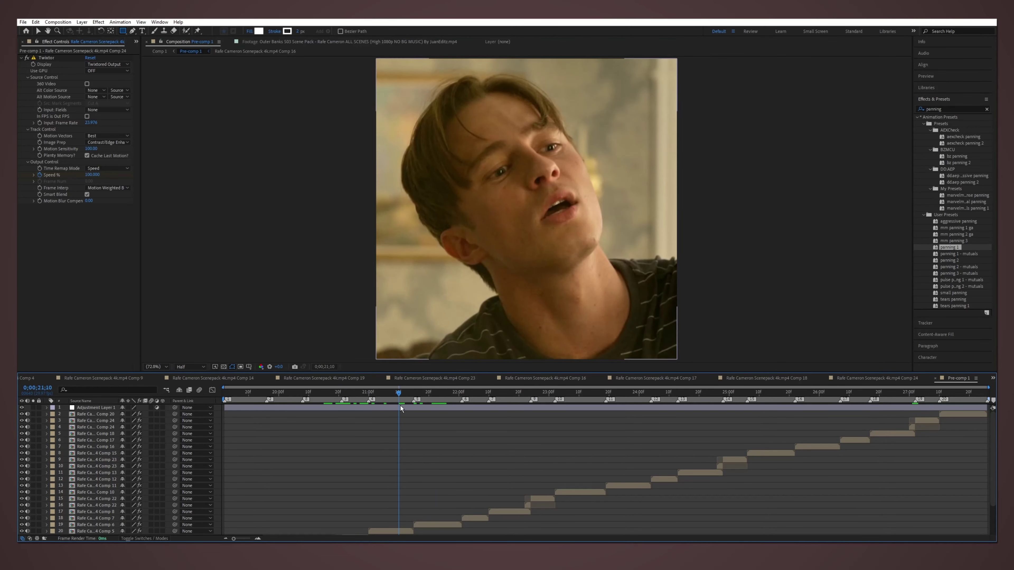
click(400, 406)
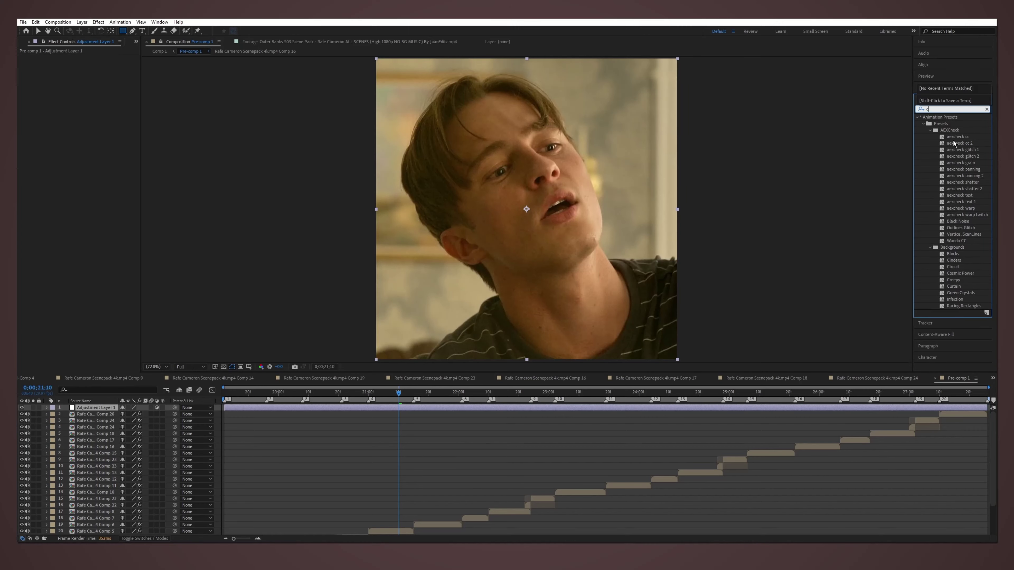
double_click(946, 208)
click(443, 451)
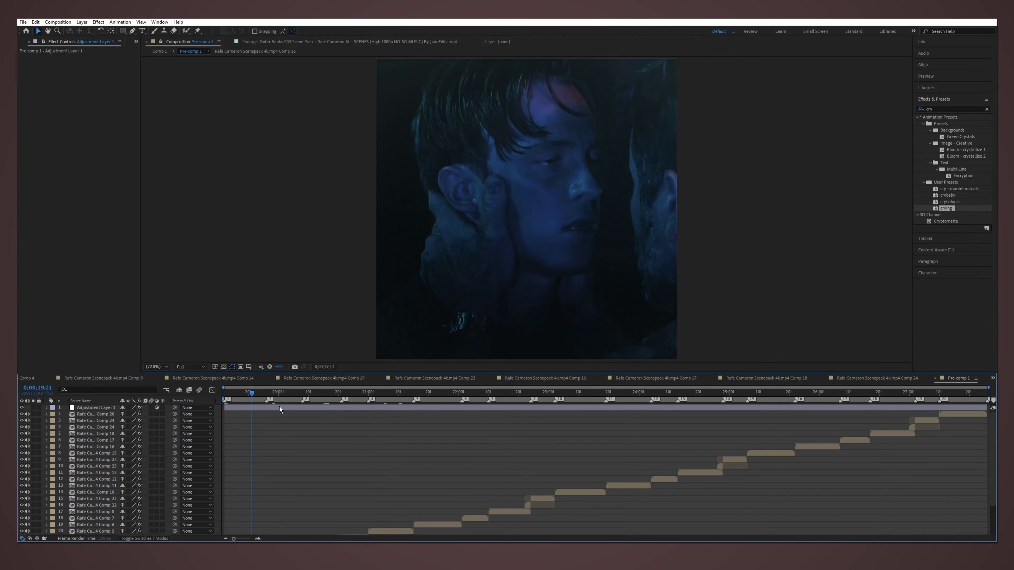
drag(326, 399, 326, 399)
Step: Try the cry - marvelmutuals preset on the adjustment layer, then undo it
click(405, 410)
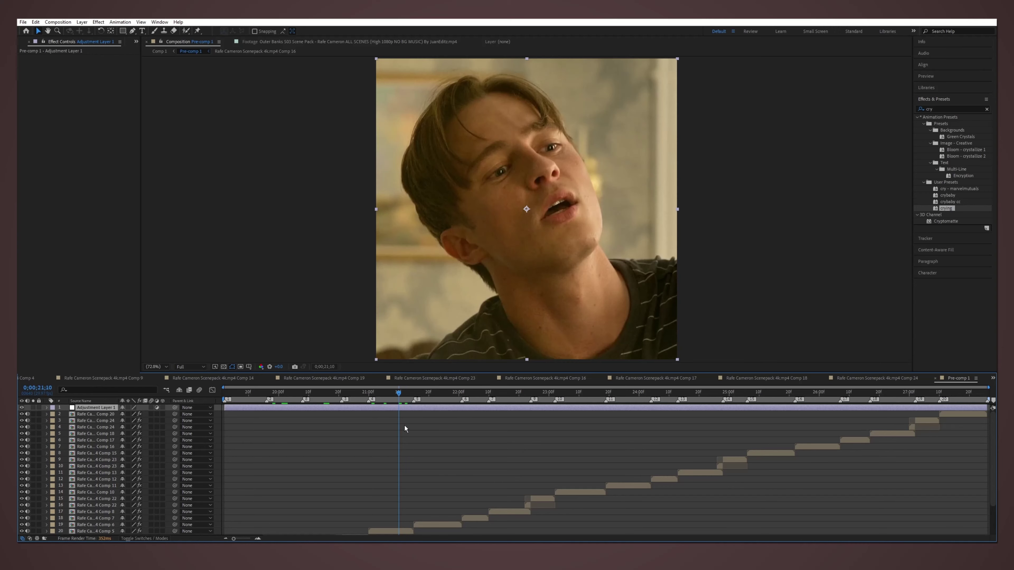
click(950, 201)
key(Up)
key(Up)
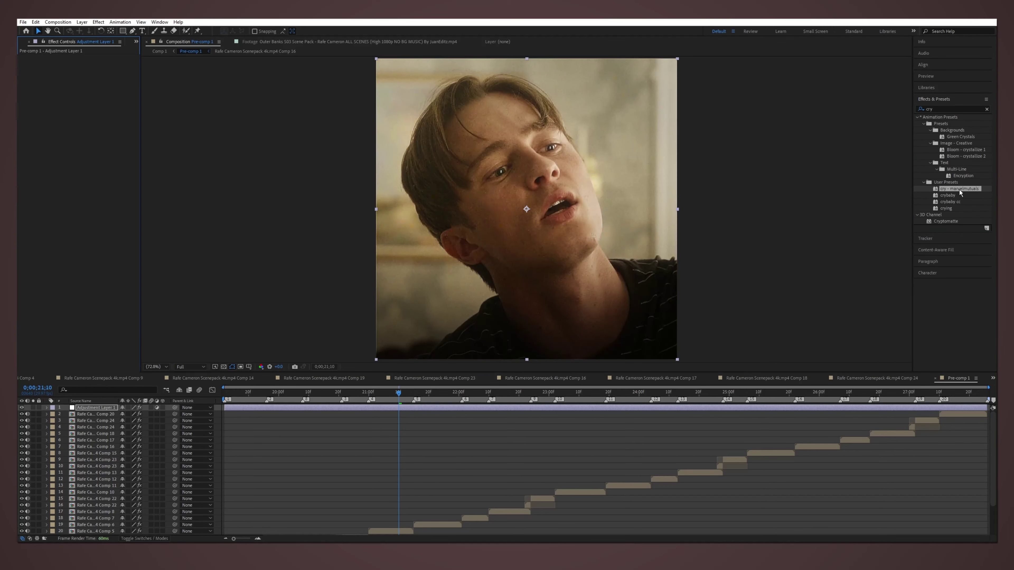
key(Return)
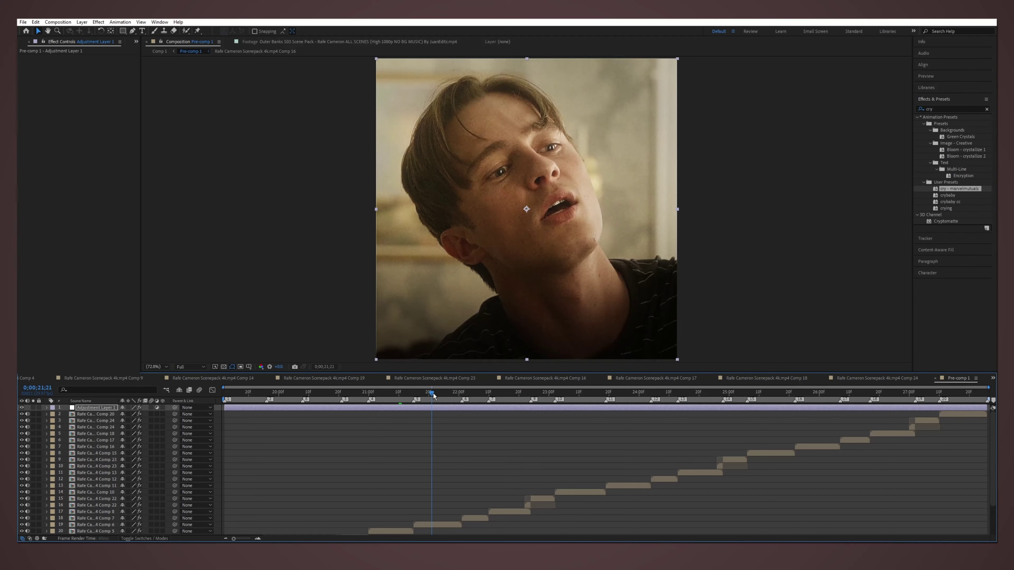
drag(434, 395, 399, 395)
key(ctrl+z)
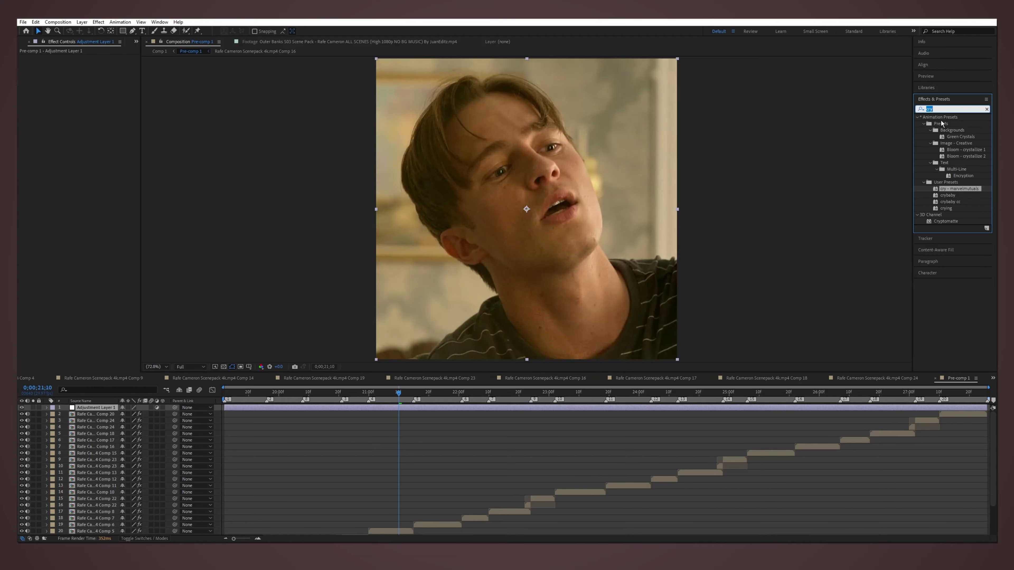
text(ether)
Step: Apply the ethereal - mutuals preset and view the result at 19;12
double_click(958, 150)
mouse_move(396, 393)
mouse_down()
mouse_move(213, 411)
mouse_move(273, 405)
mouse_up()
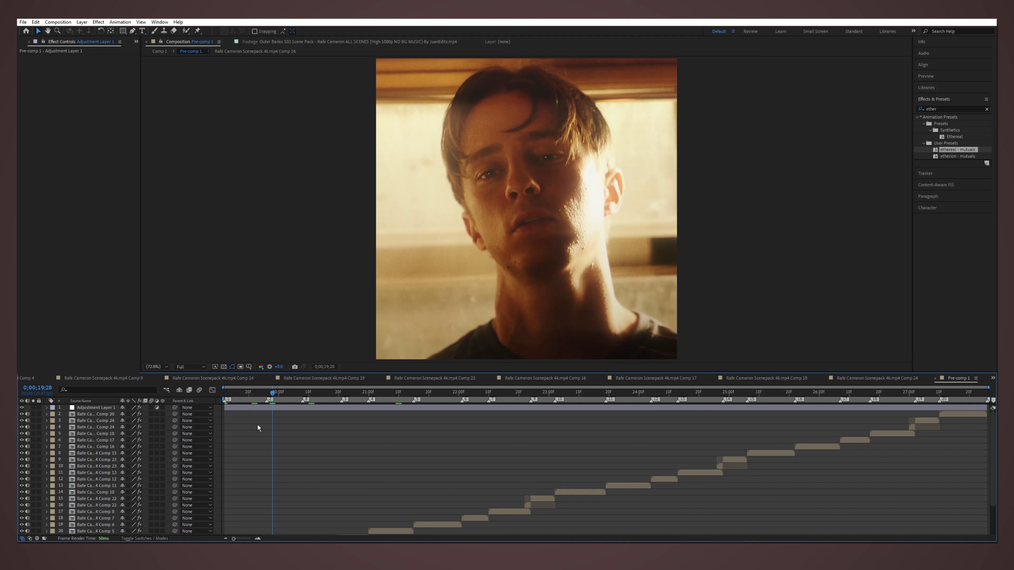
click(272, 407)
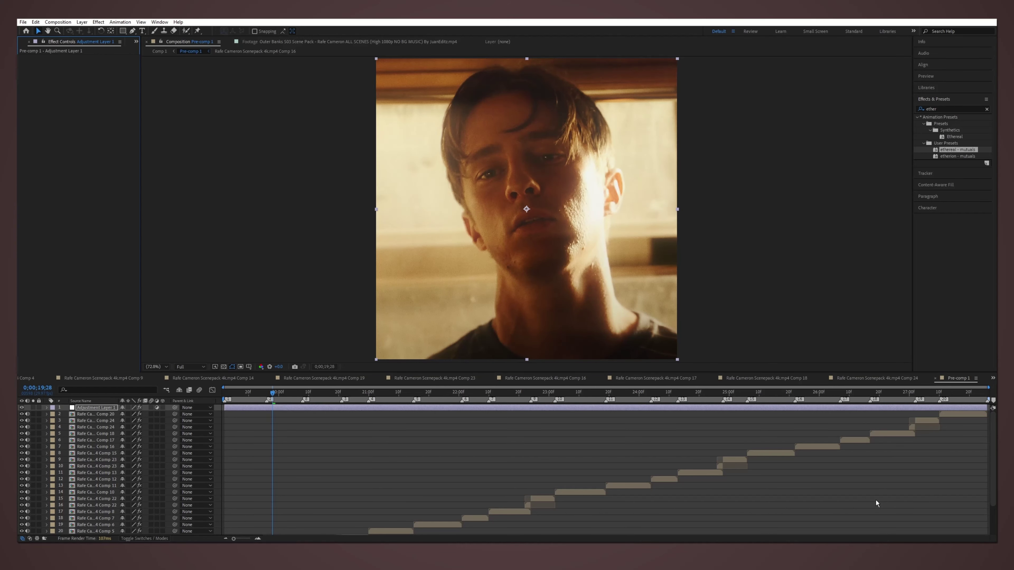
scroll(353, 418, down, 2)
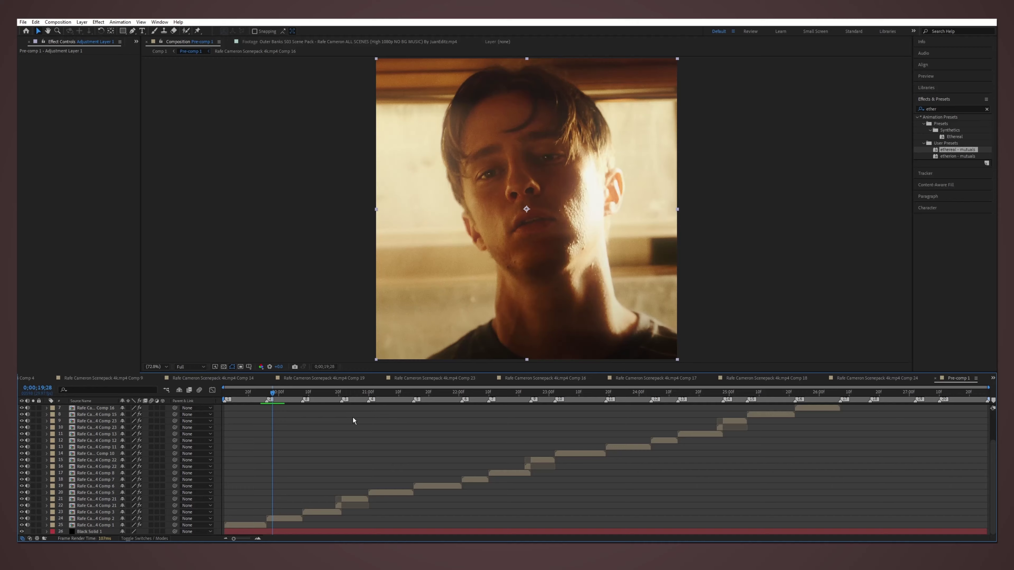
Step: In Comp 1, scale both rafe.mp4 clips up to 113%
click(160, 51)
click(509, 433)
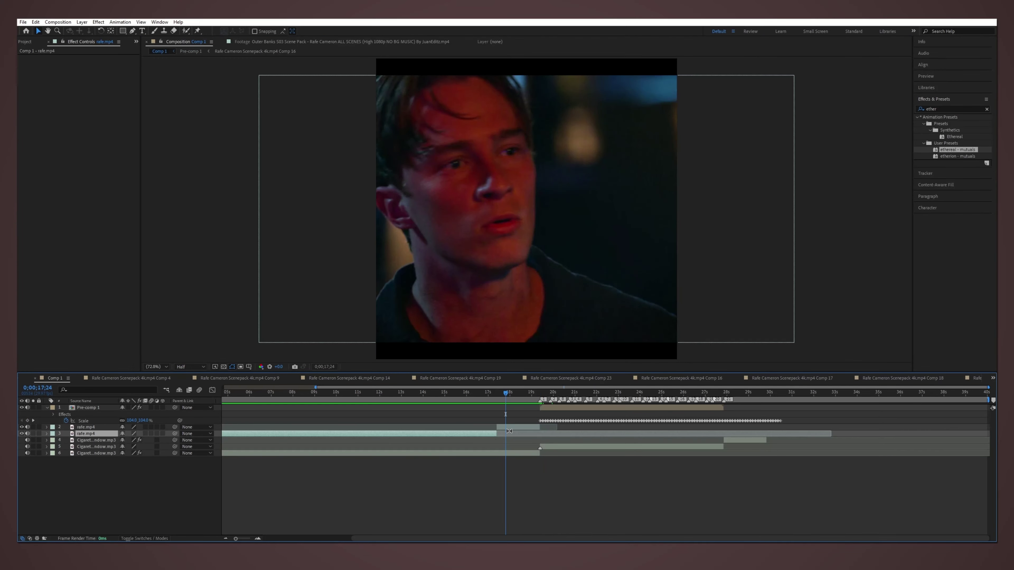
shift+click(509, 428)
key(s)
drag(129, 433, 132, 433)
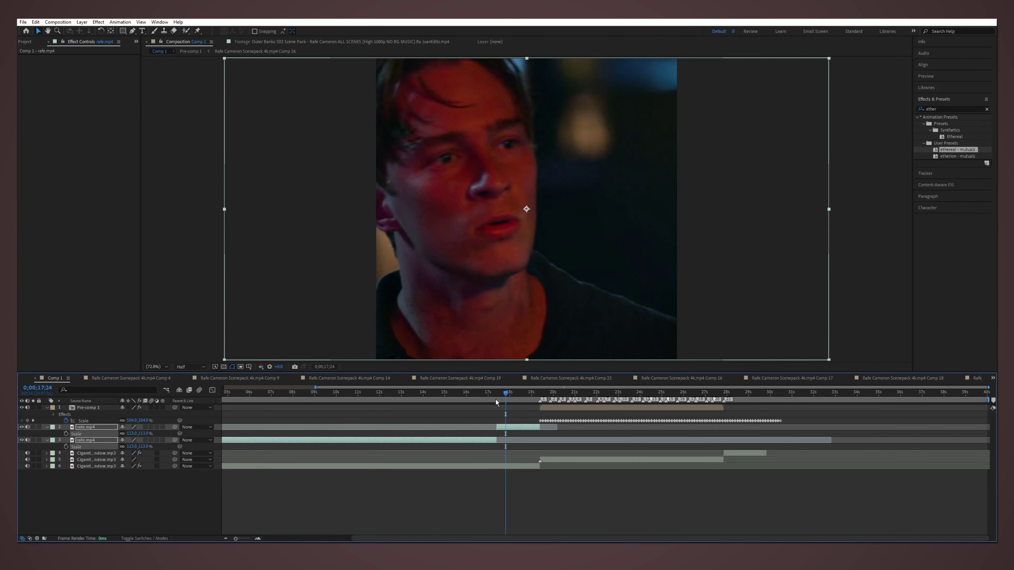
key(p)
Step: Shift the second rafe.mp4 layer right to X 756 and preview the edit
click(529, 392)
click(515, 428)
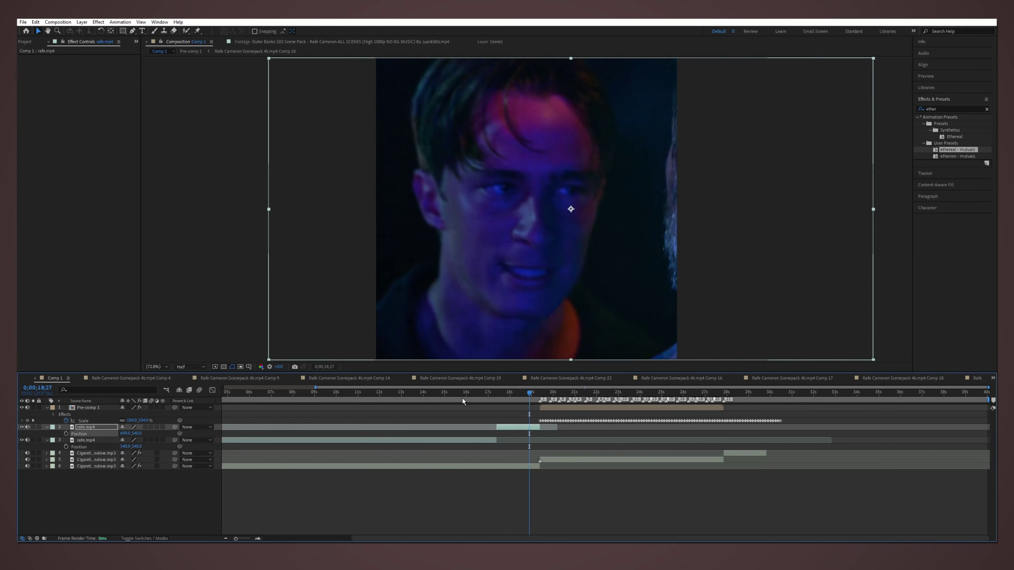
click(500, 392)
click(534, 392)
drag(126, 433, 149, 433)
click(498, 394)
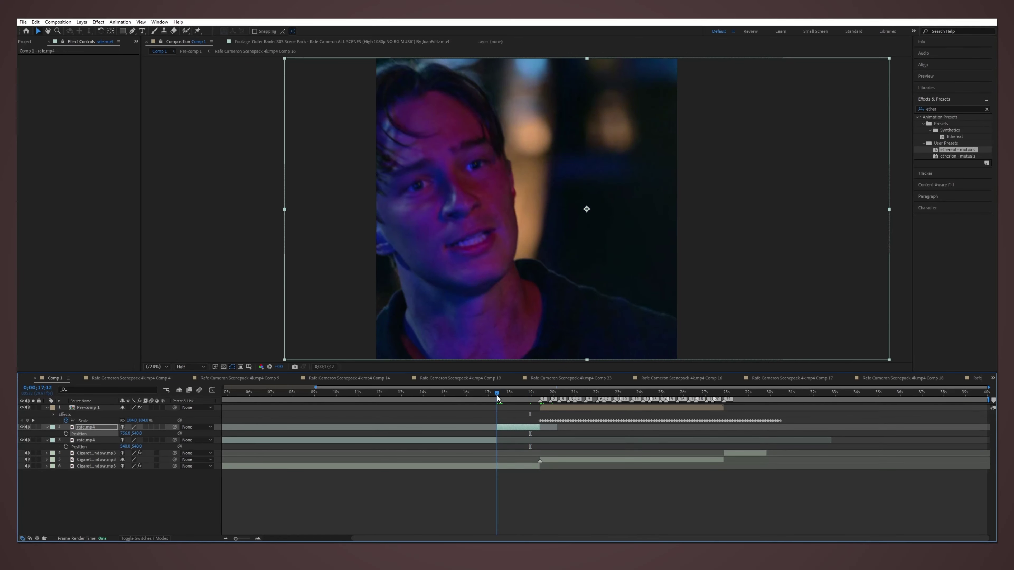
key(space)
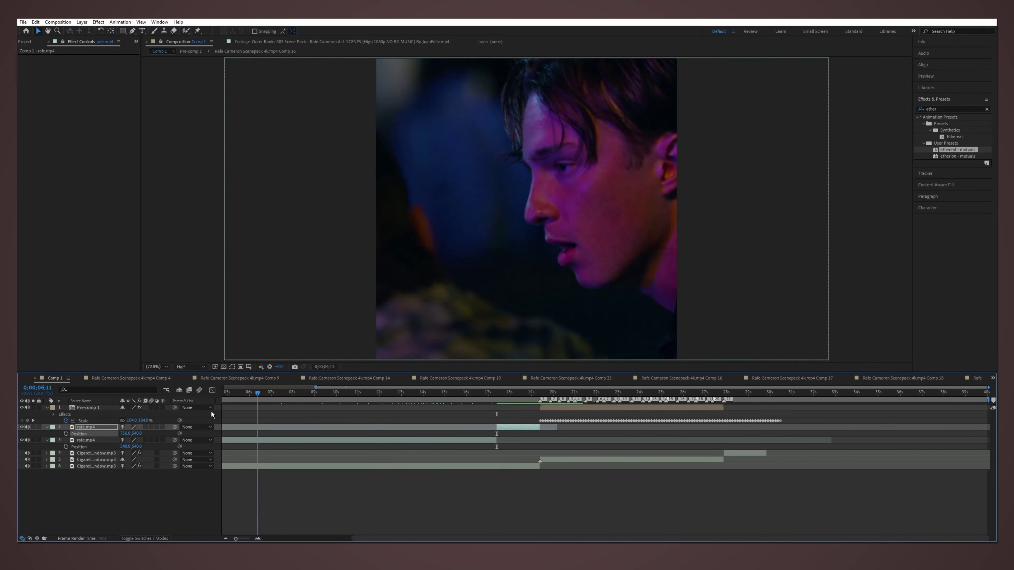
Step: Precompose the two rafe layers into Pre-comp 2 and add a new adjustment layer
key(ctrl+shift+c)
key(Return)
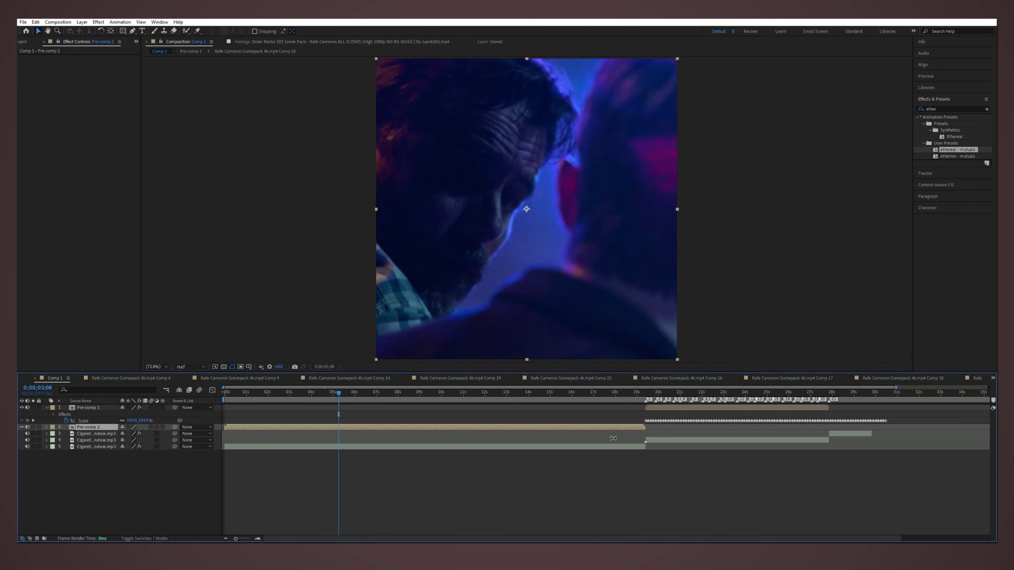
right_click(177, 405)
mouse_move(188, 408)
click(339, 463)
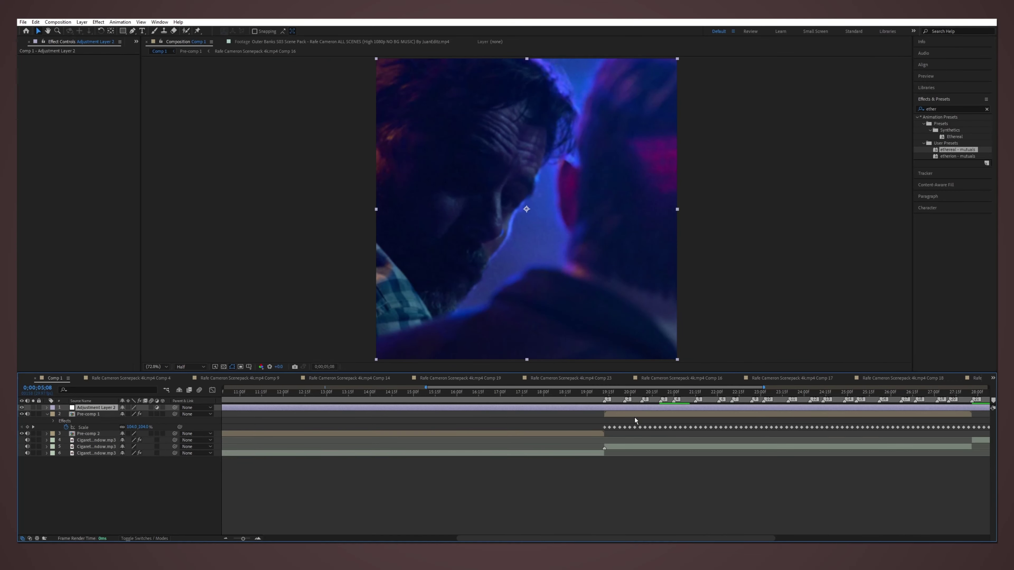
Step: Check Pre-comp 1, then precompose the adjustment layer with Pre-comp 2 into Pre-comp 3
double_click(595, 414)
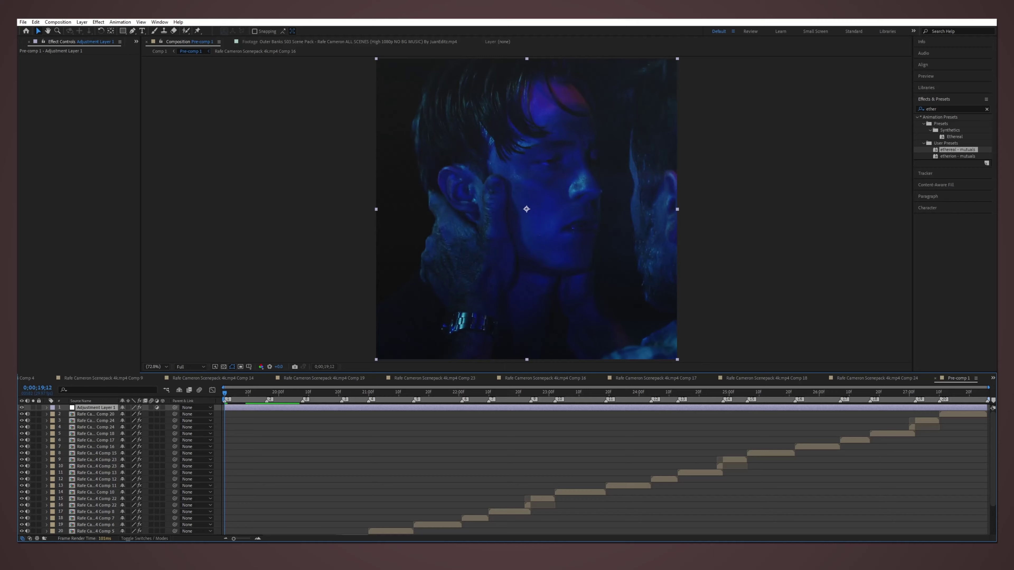
click(161, 52)
click(513, 433)
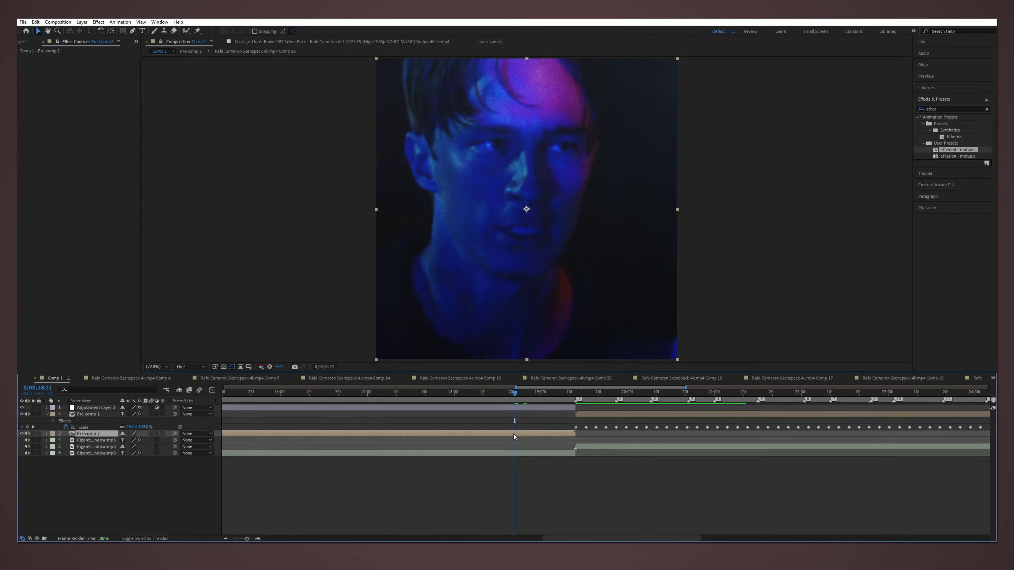
key(ctrl+shift+c)
key(Return)
key(s)
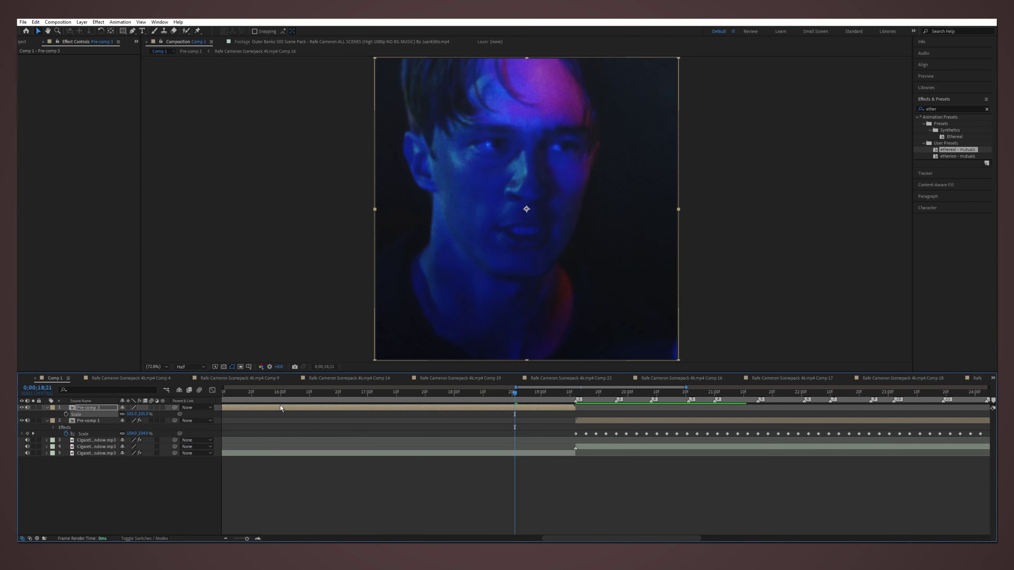
key(minus)
click(508, 308)
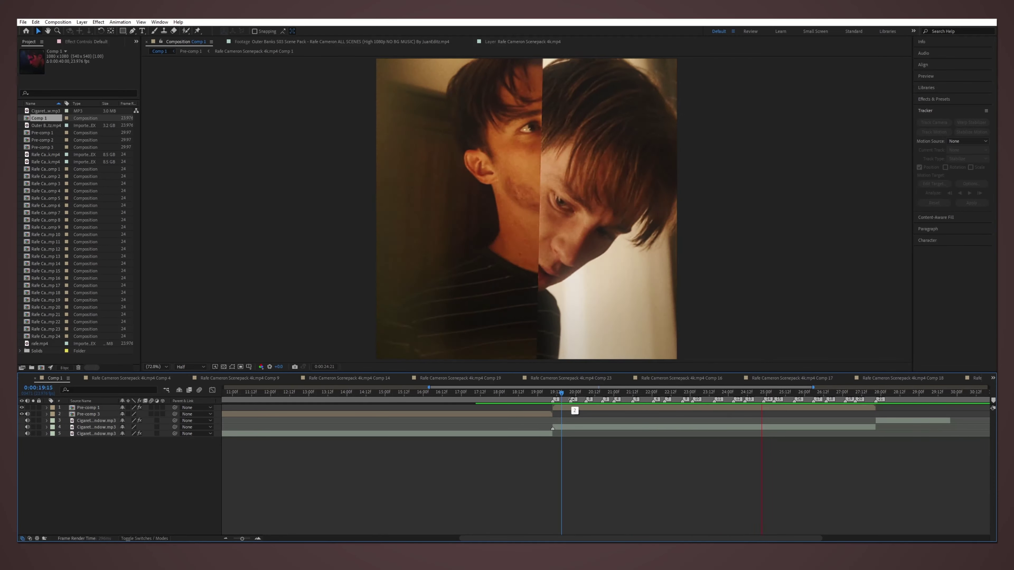
Step: Stop the Comp 1 preview, open Comp 18 through Pre-comp 1, and play it
key(space)
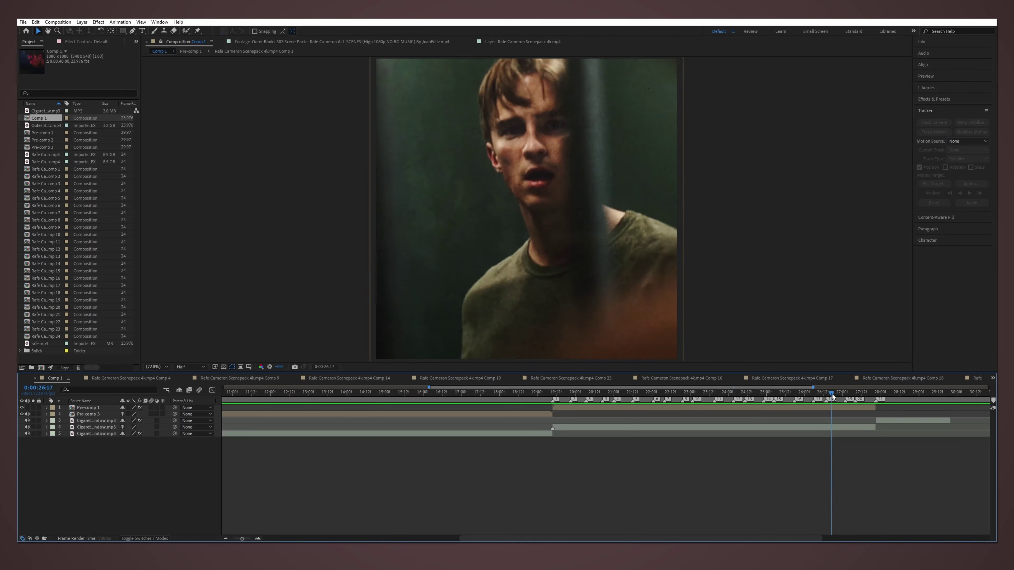
drag(812, 398, 836, 392)
double_click(835, 408)
double_click(901, 432)
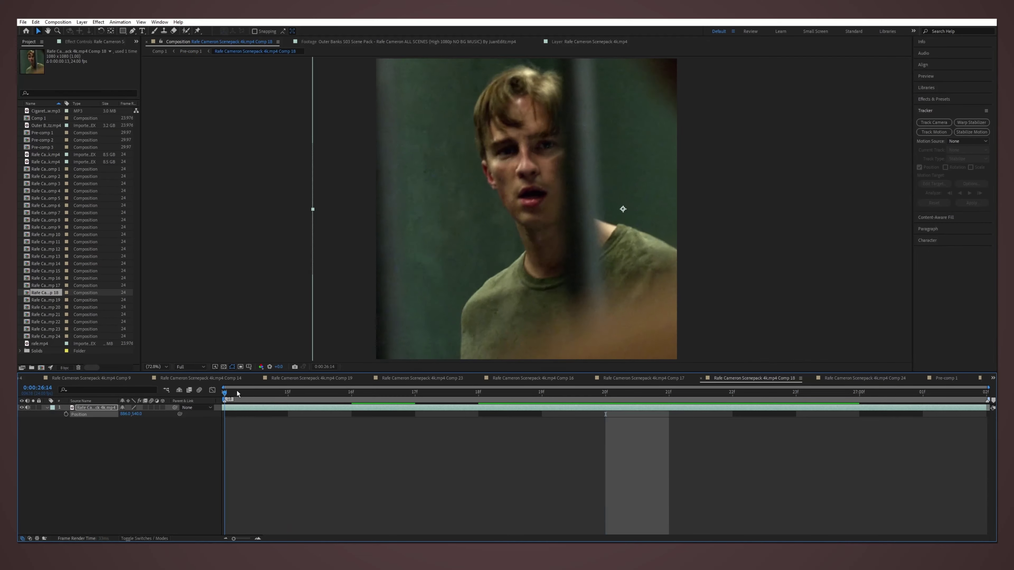
key(space)
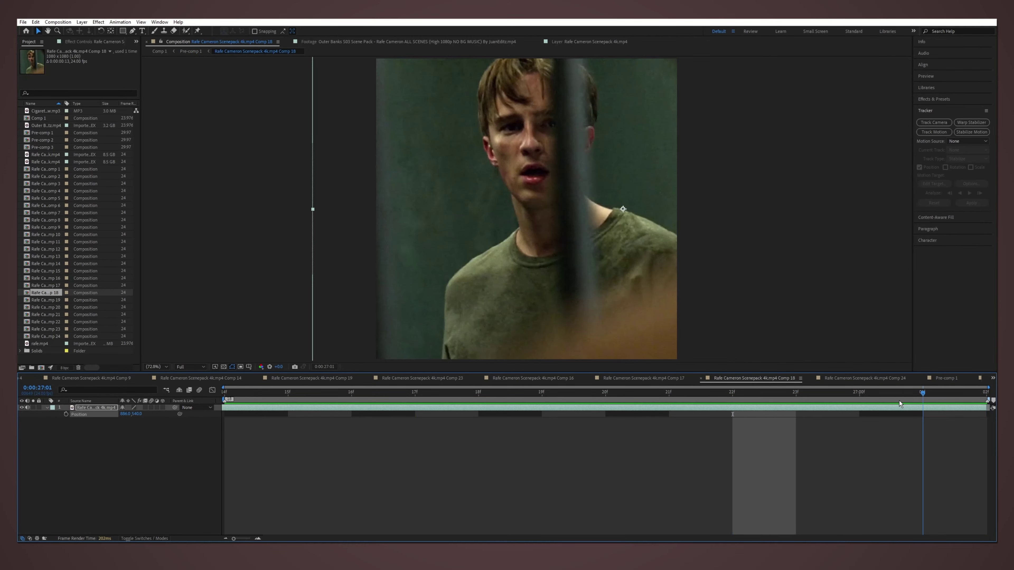
Step: Stabilize the Comp 18 clip with the track point on the nose and apply it
click(971, 132)
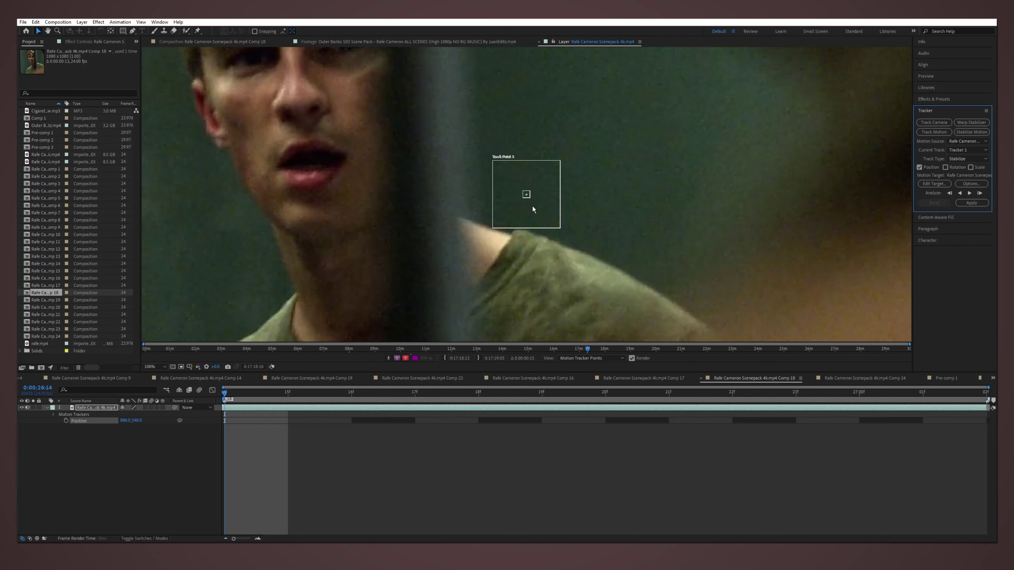
mouse_move(531, 200)
mouse_down()
mouse_move(315, 97)
mouse_move(314, 227)
mouse_up()
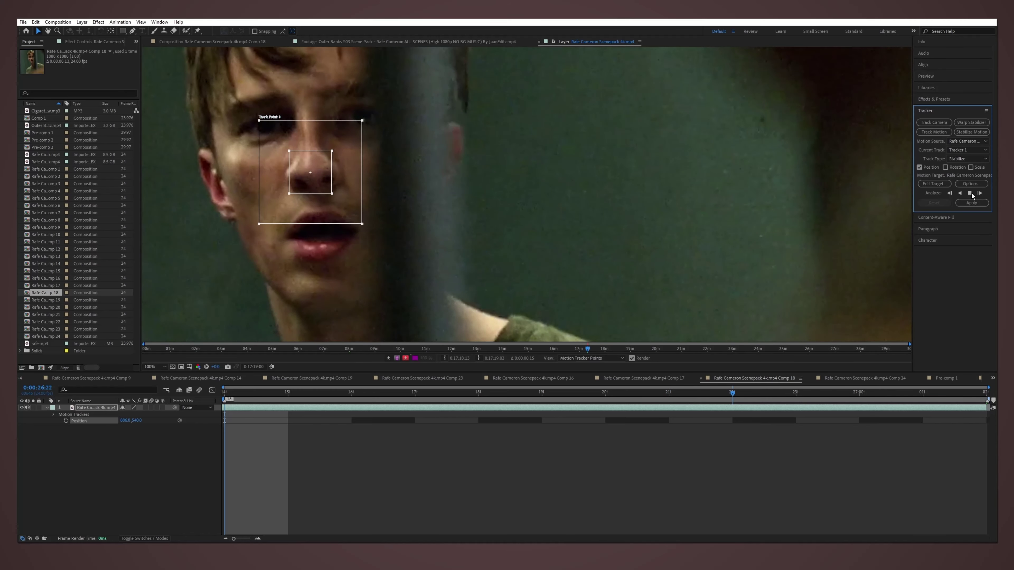
click(970, 193)
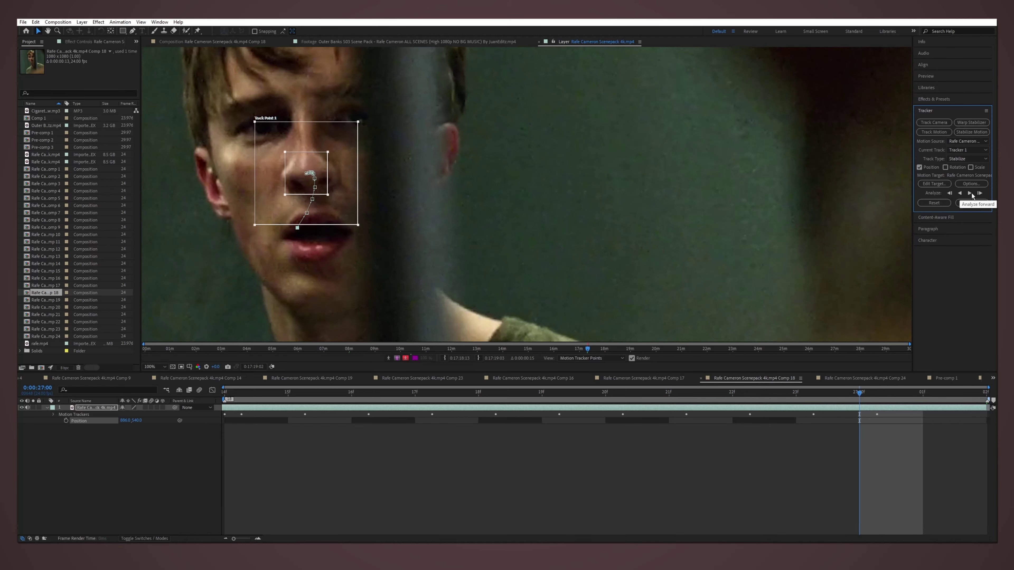
click(972, 203)
key(Return)
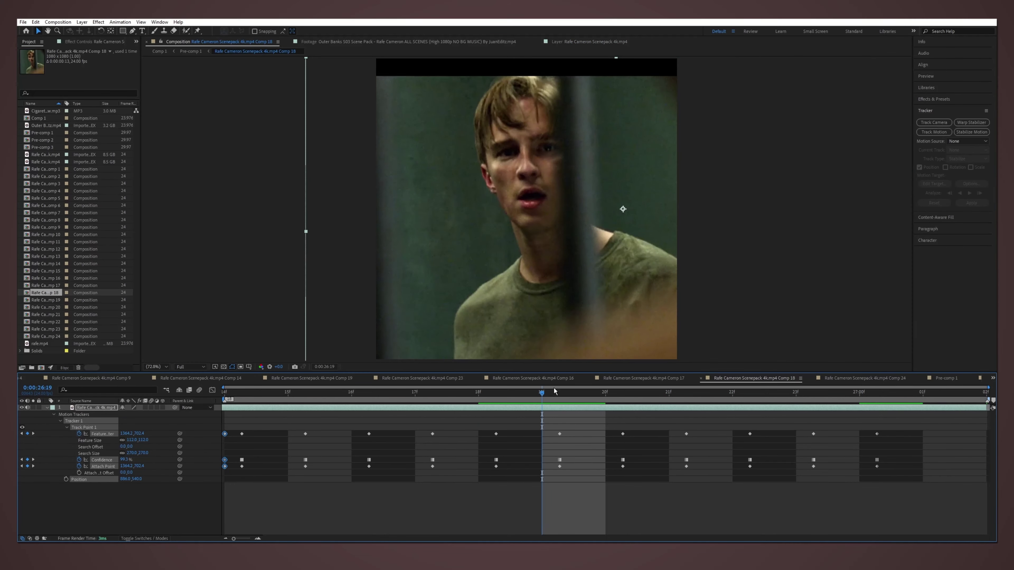
Step: Set the clip's Scale to 65%, nudge Position to 901, and preview
key(s)
click(132, 414)
text(65)
key(Return)
key(p)
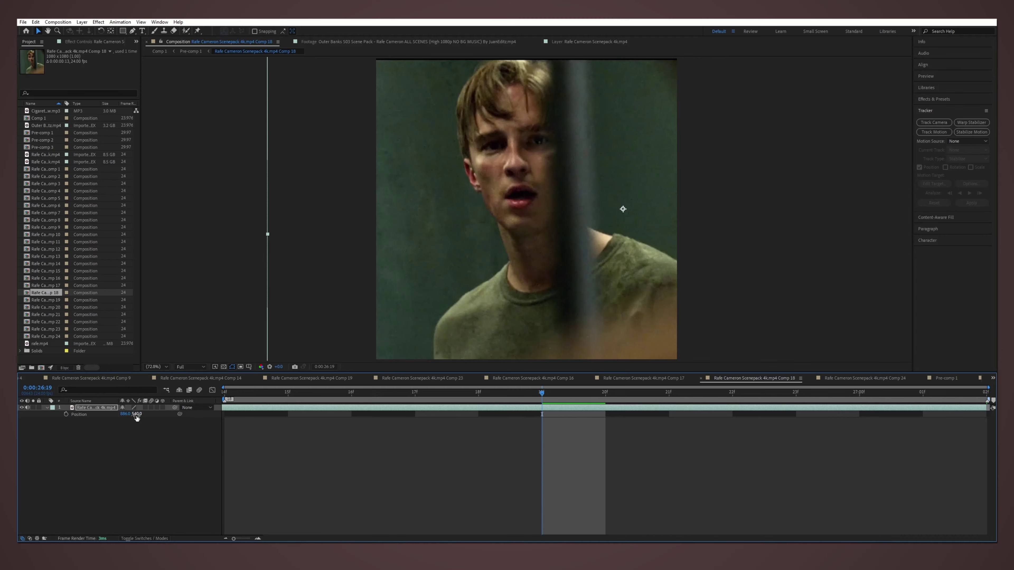
drag(132, 414, 126, 418)
key(space)
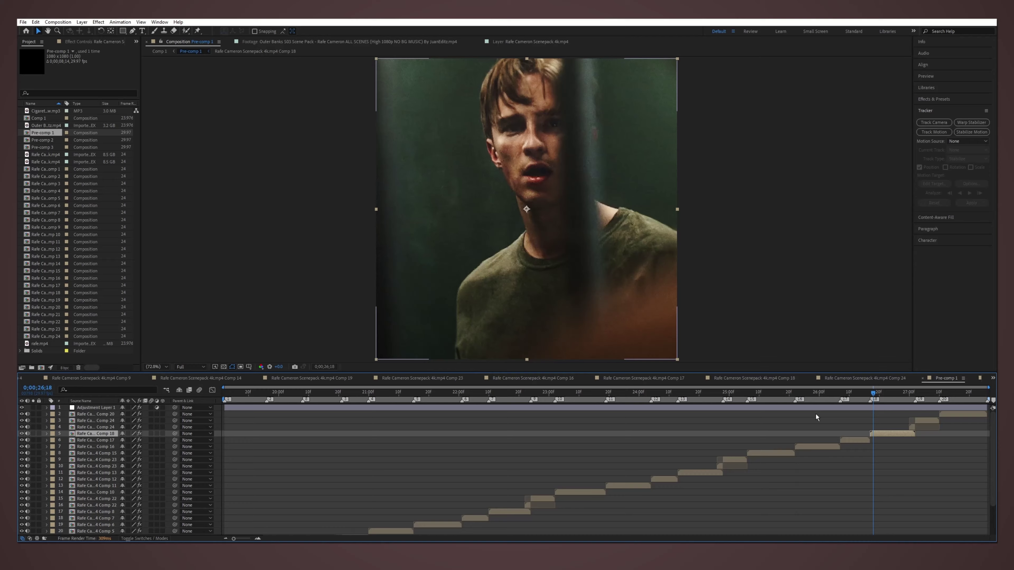
Step: Return to Comp 1 and preview from the next shot at 25:23
click(198, 426)
click(159, 51)
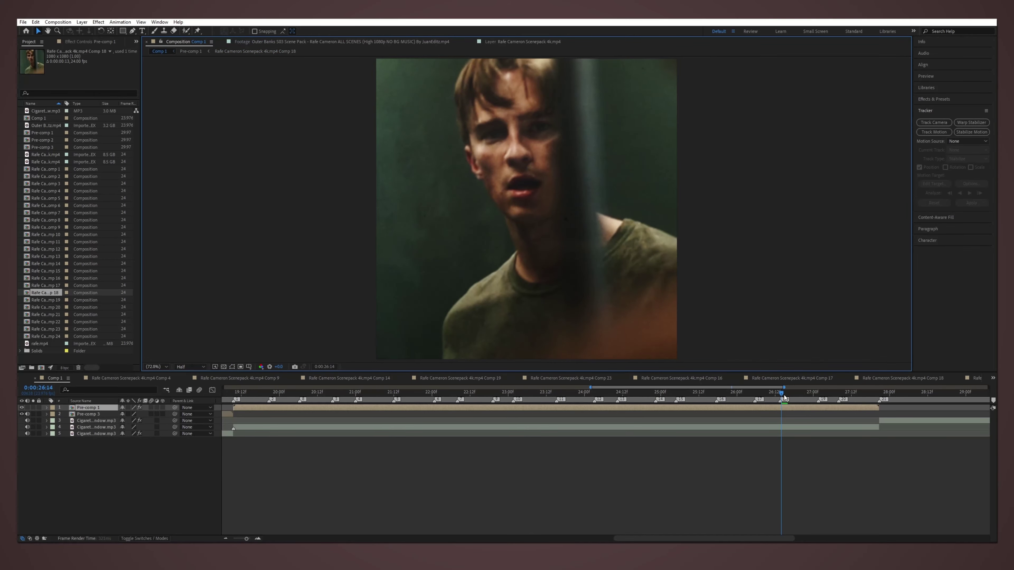
drag(781, 392, 765, 393)
click(734, 392)
key(space)
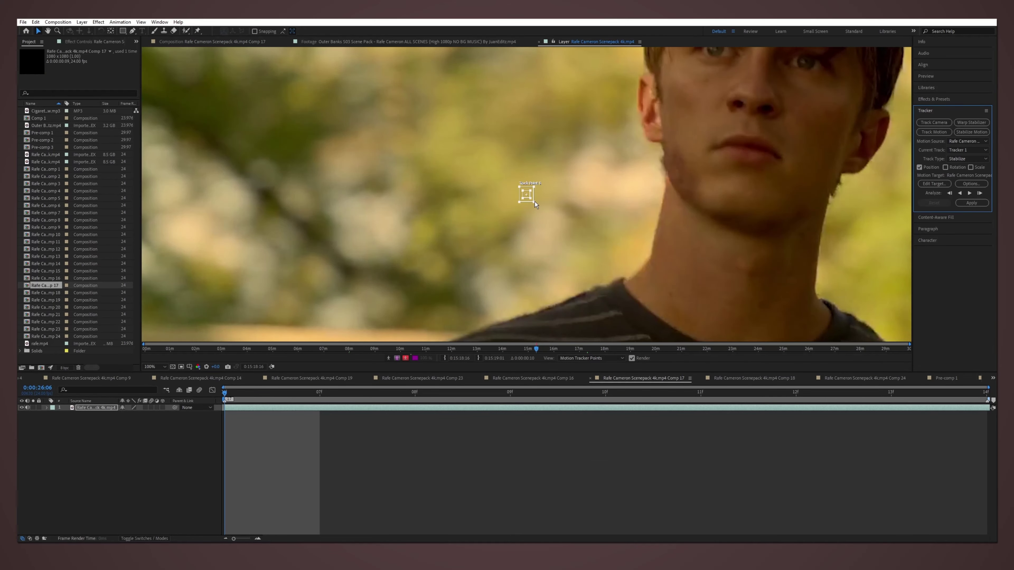
Step: Stabilize the Comp 17 clip on the eye and set its Scale to 61%
mouse_move(531, 199)
mouse_down()
mouse_move(724, 176)
mouse_move(718, 201)
mouse_up()
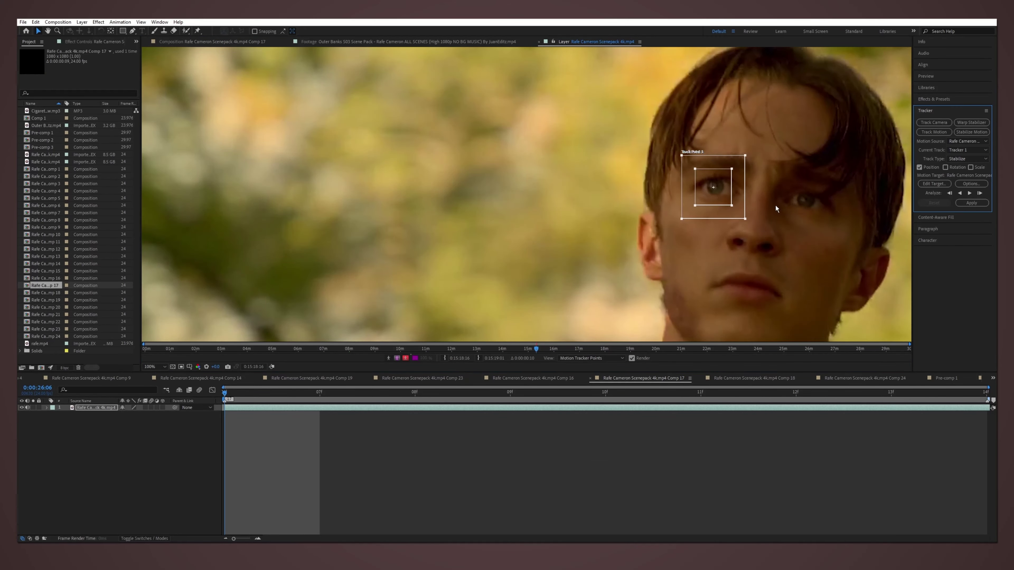
click(970, 193)
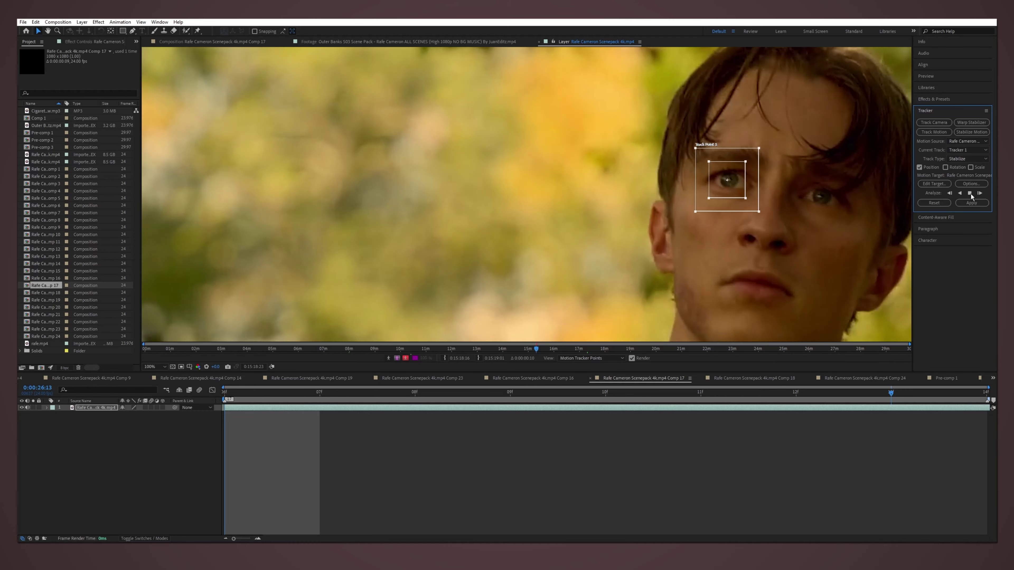
click(971, 203)
click(498, 287)
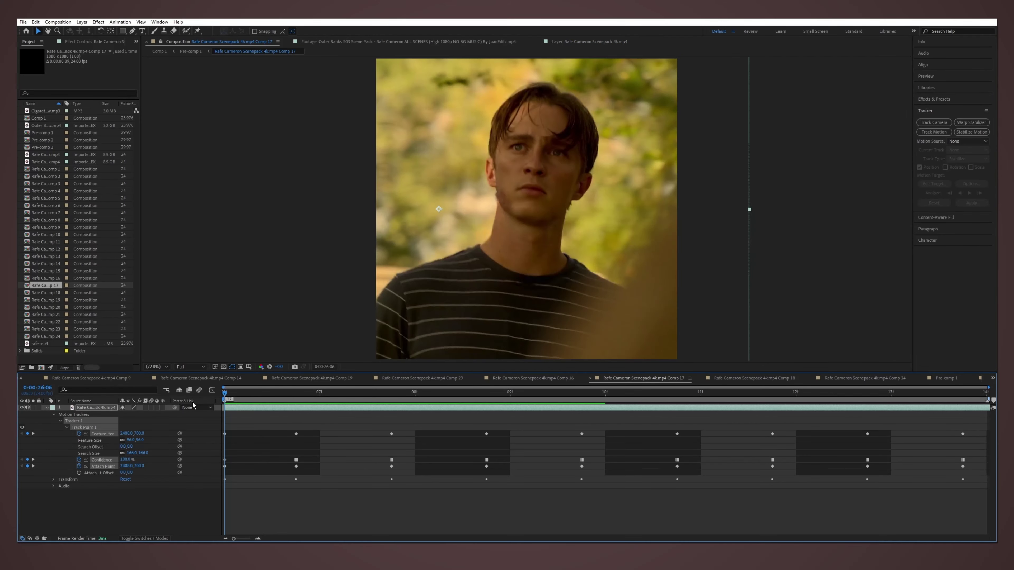
key(space)
key(s)
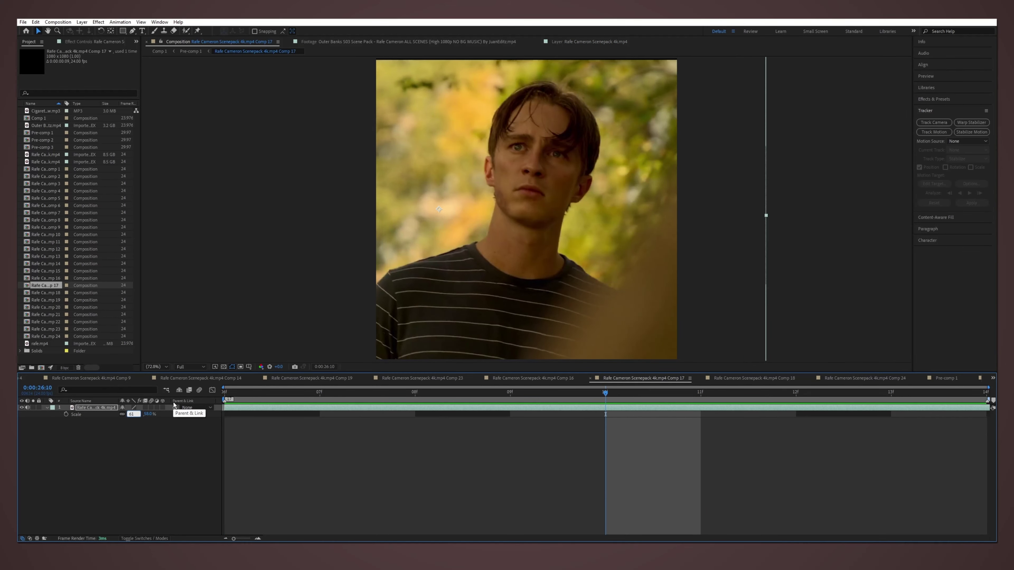
key(Return)
key(p)
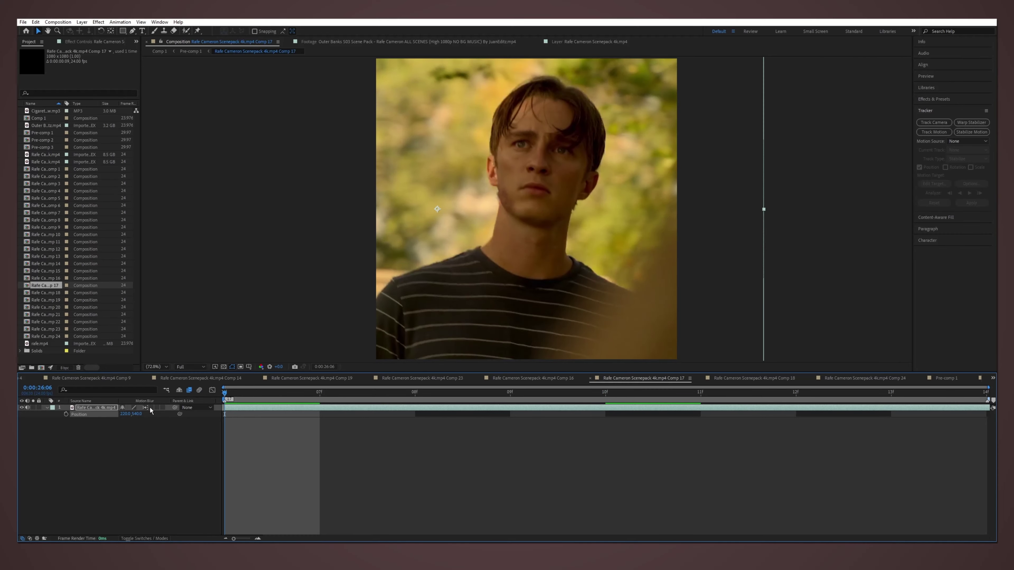
Step: Preview Comp 1 around 25:20, then reopen Pre-comp 1
click(159, 51)
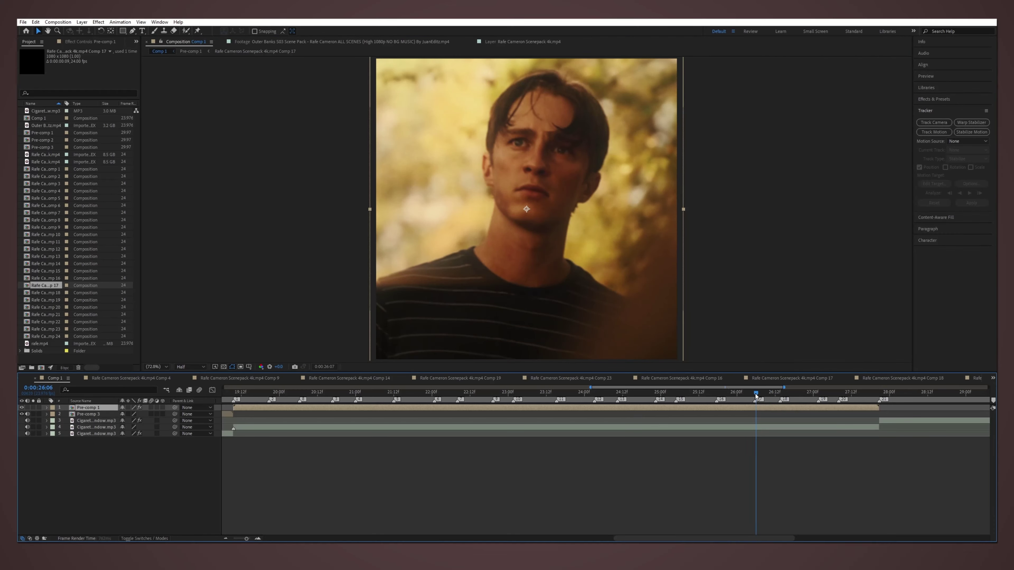
key(space)
drag(754, 393, 293, 400)
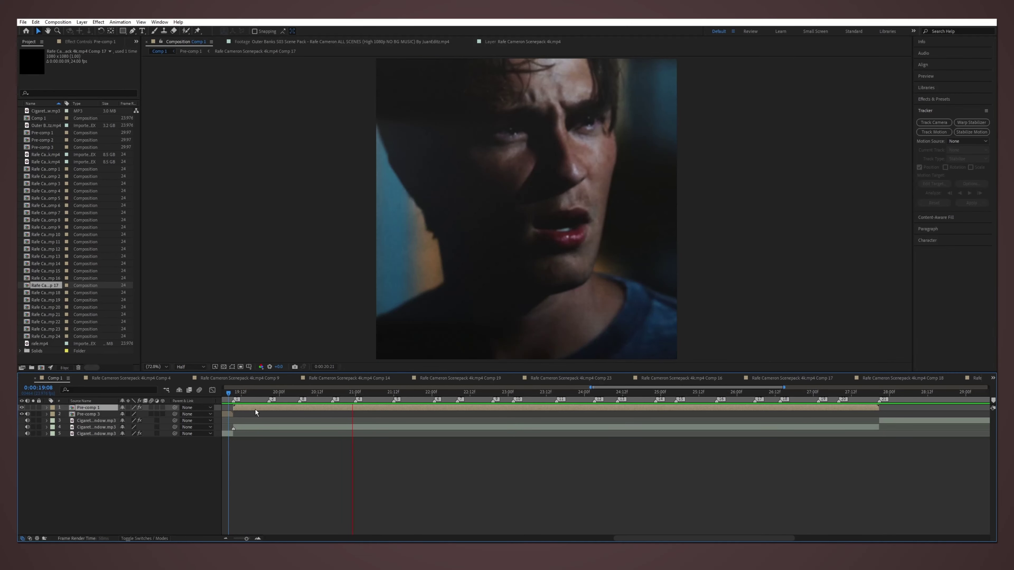
double_click(275, 408)
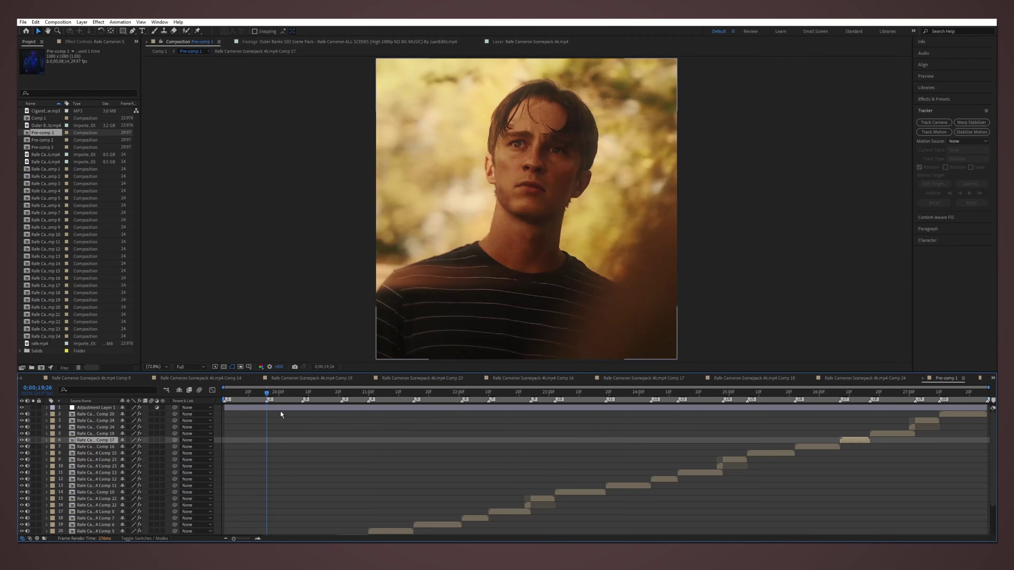
Step: Stabilize the Comp 2 close-up with the track point on the eye
double_click(283, 519)
click(289, 409)
click(971, 132)
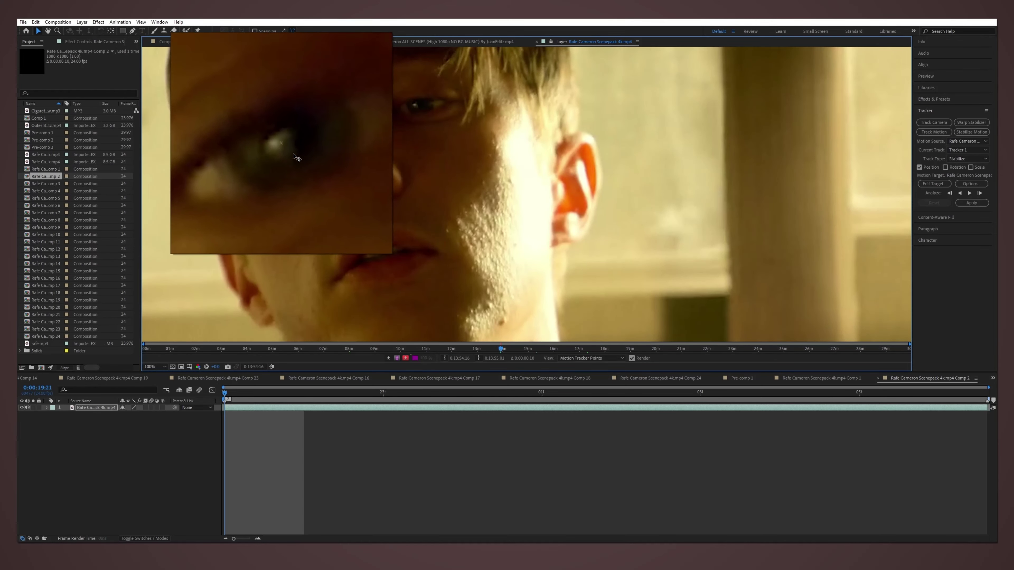
drag(531, 201, 286, 150)
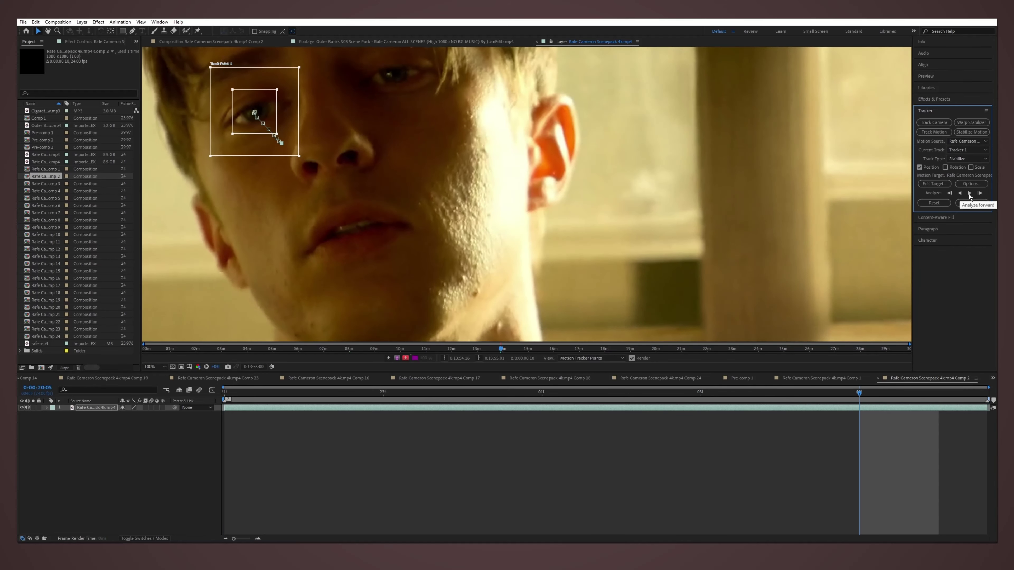
click(969, 203)
key(Return)
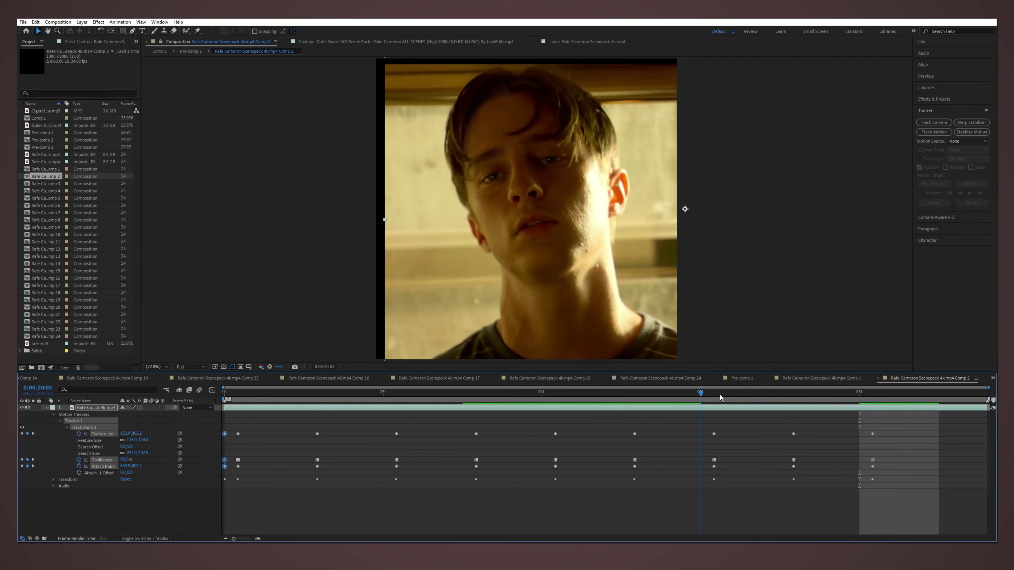
key(space)
Step: Set the close-up's Scale to 63% and shift Position X to 1161
text(63)
key(Return)
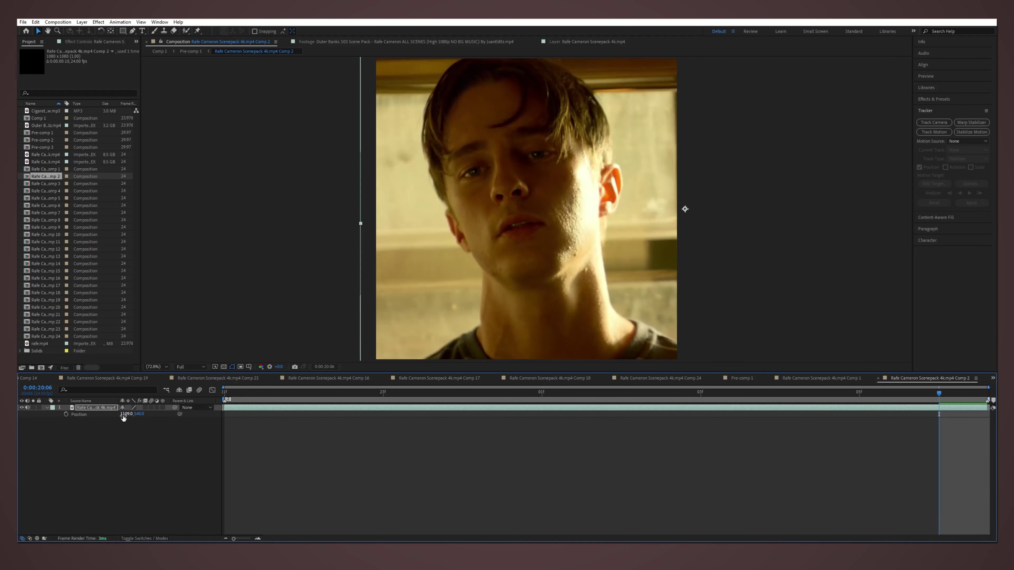
drag(123, 415, 135, 413)
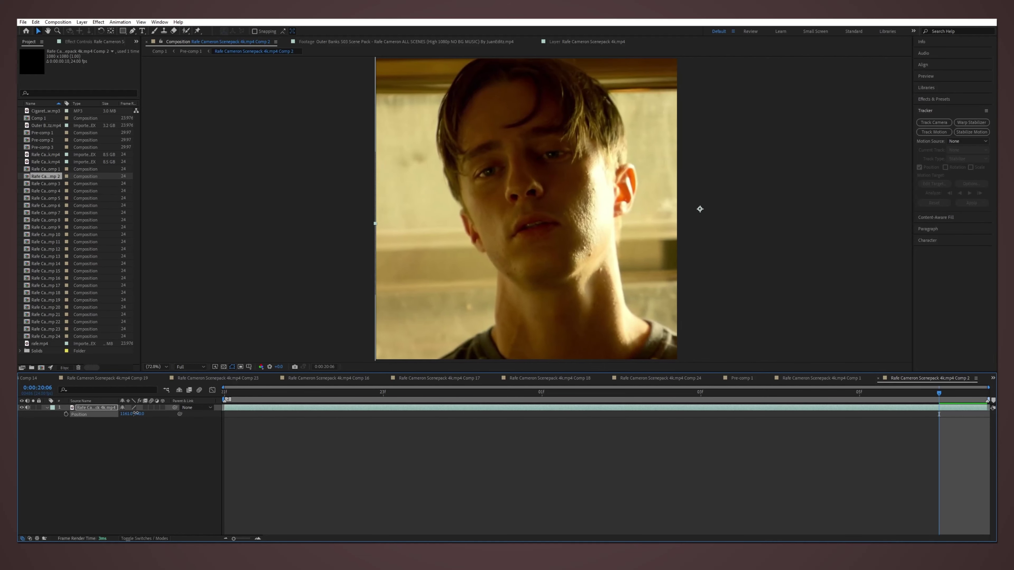
Step: Switch back to Comp 1 and preview it
click(160, 51)
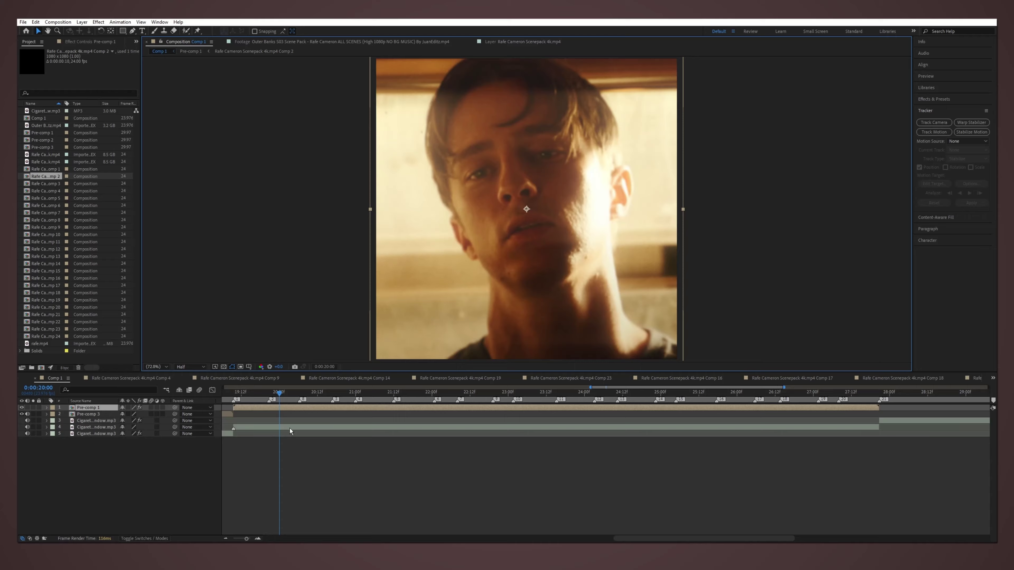
click(267, 395)
drag(268, 394, 396, 410)
key(space)
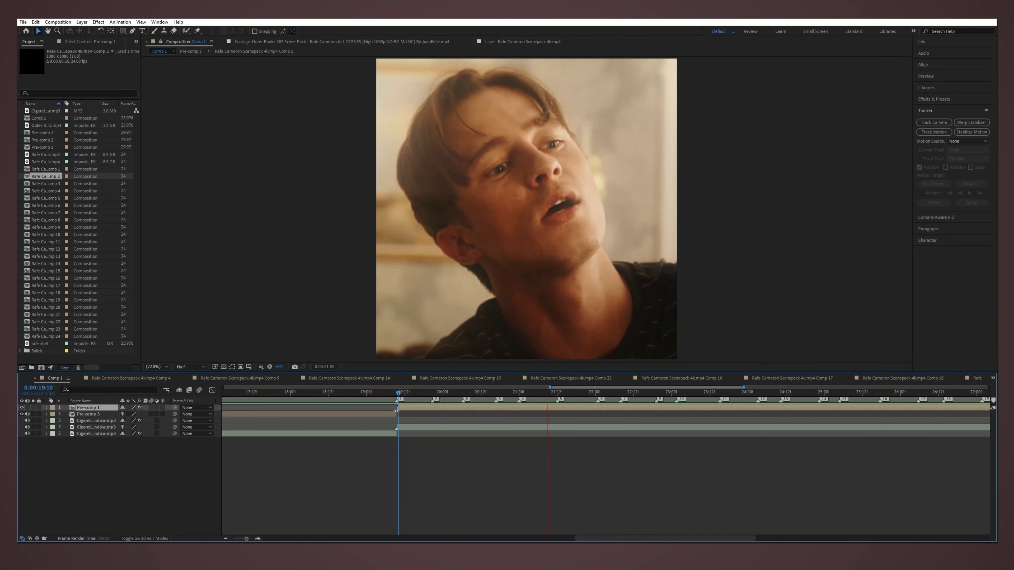
scroll(379, 423, down, 3)
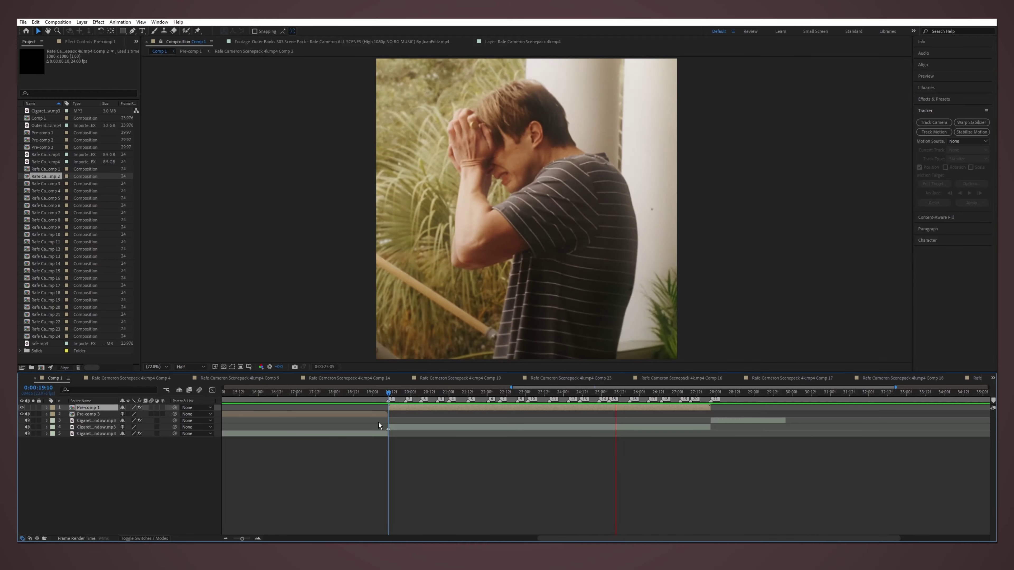
Step: Inside Pre-comp 2, split the clip at four cut points, the last at 12 seconds
double_click(339, 414)
double_click(247, 416)
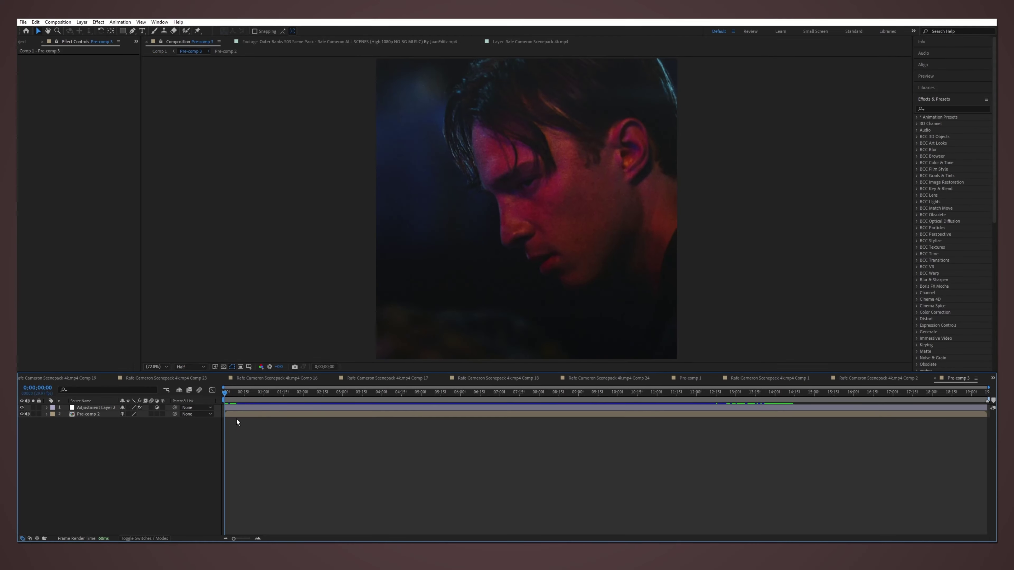
click(319, 415)
key(ctrl+shift+d)
scroll(350, 415, up, 2)
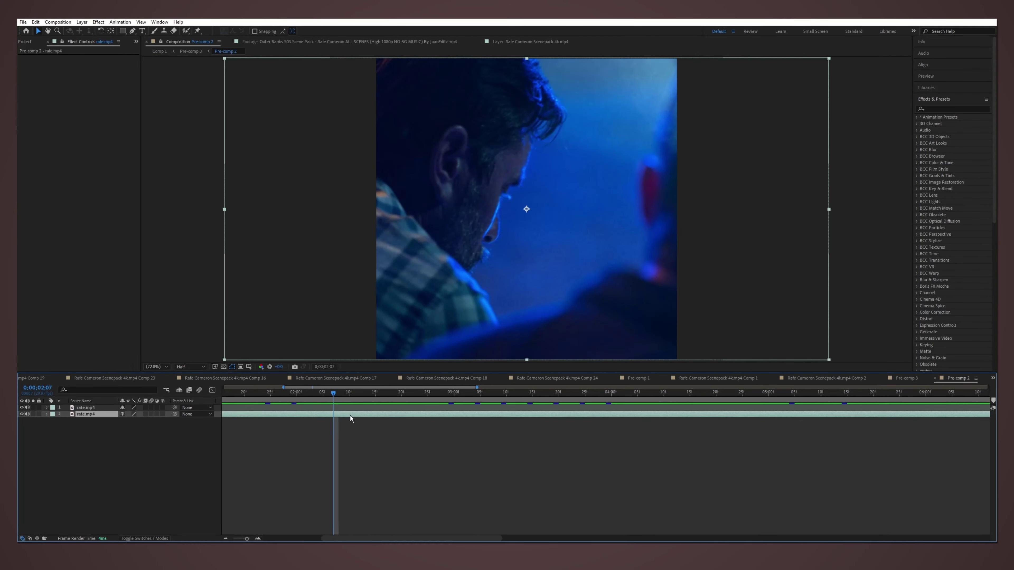
key(ctrl+shift+d)
scroll(639, 448, down, 3)
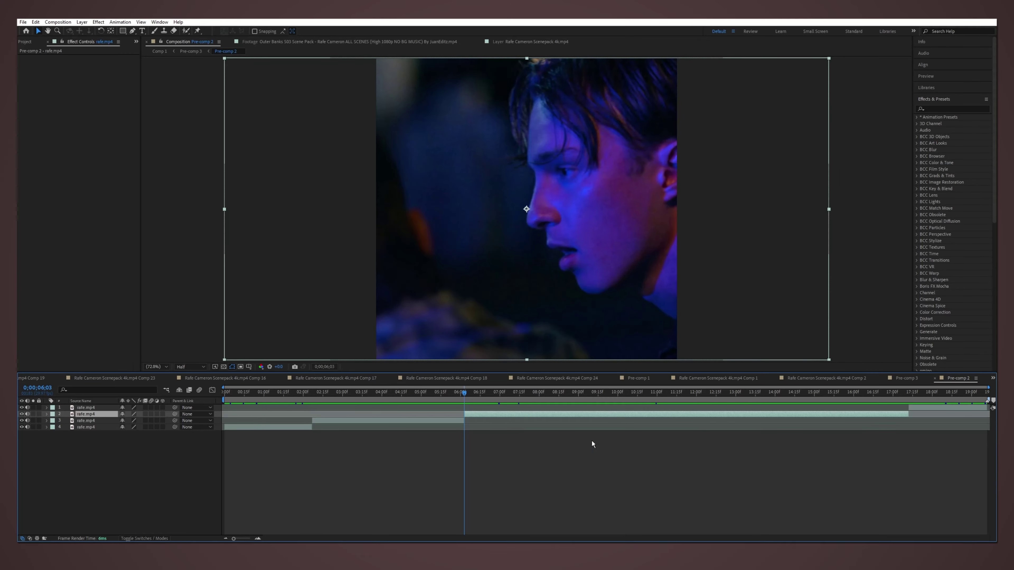
key(ctrl+shift+d)
drag(608, 393, 891, 393)
key(ctrl+shift+d)
Step: Offset the first piece to X 449 and trim the third piece to start at the cut
key(Home)
key(p)
key(space)
mouse_move(127, 479)
mouse_down()
mouse_move(90, 479)
mouse_move(146, 465)
mouse_move(122, 453)
mouse_up()
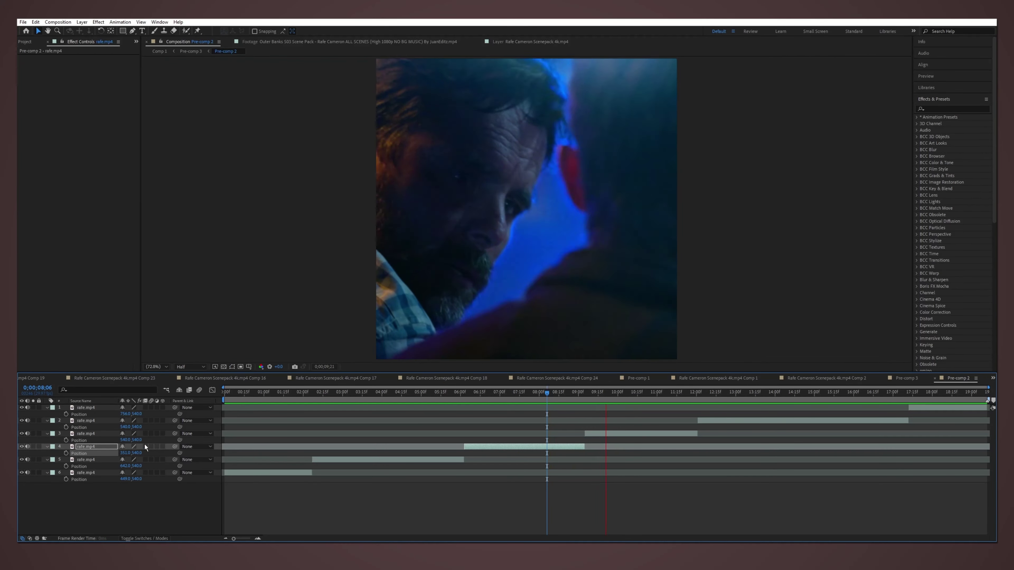
click(582, 394)
click(585, 433)
key(bracketleft)
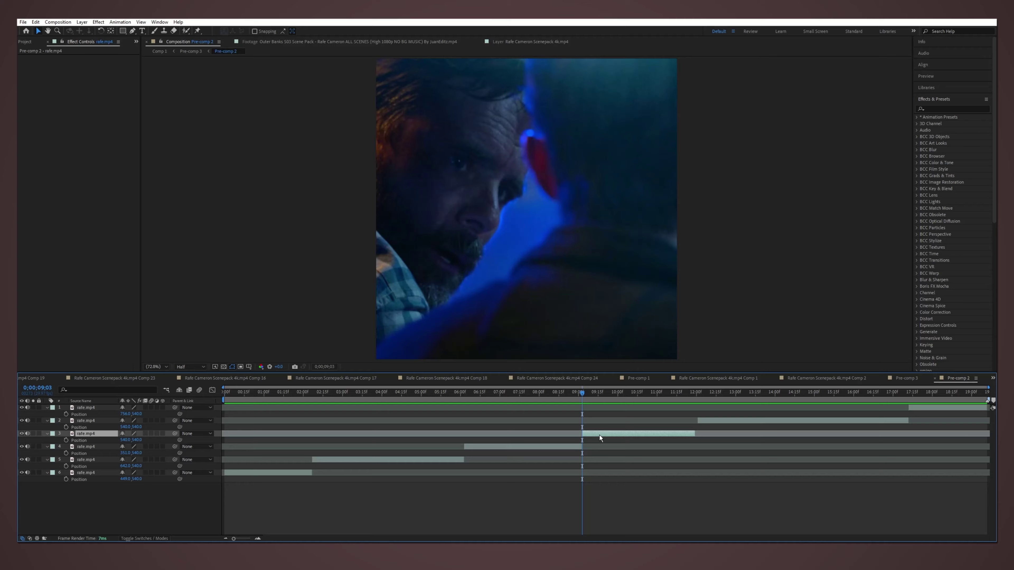
Step: Select the cut pieces and precompose them into Pre-comp 4
key(equal)
click(578, 446)
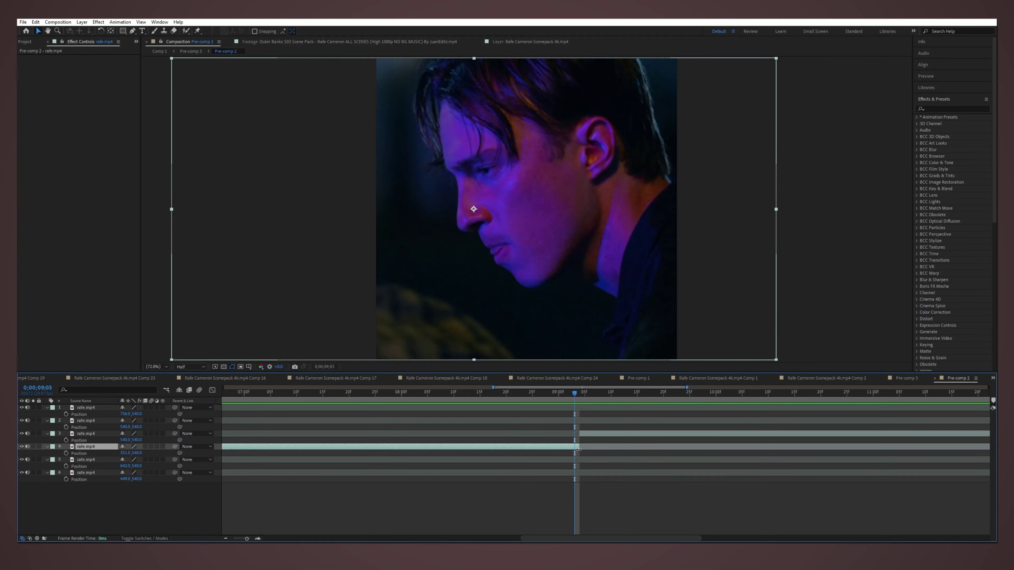
key(minus)
drag(544, 398, 452, 395)
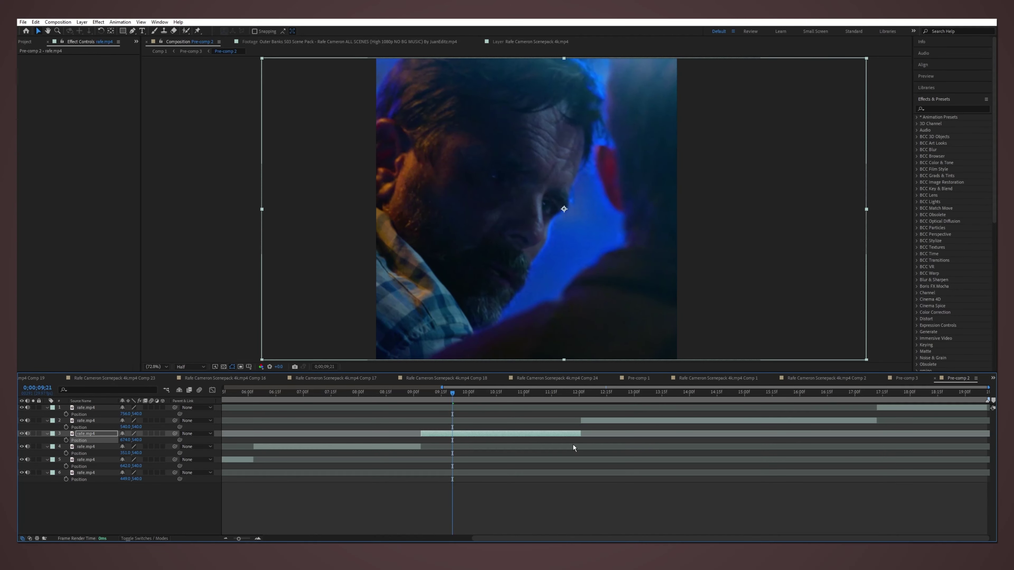
click(278, 420)
key(minus)
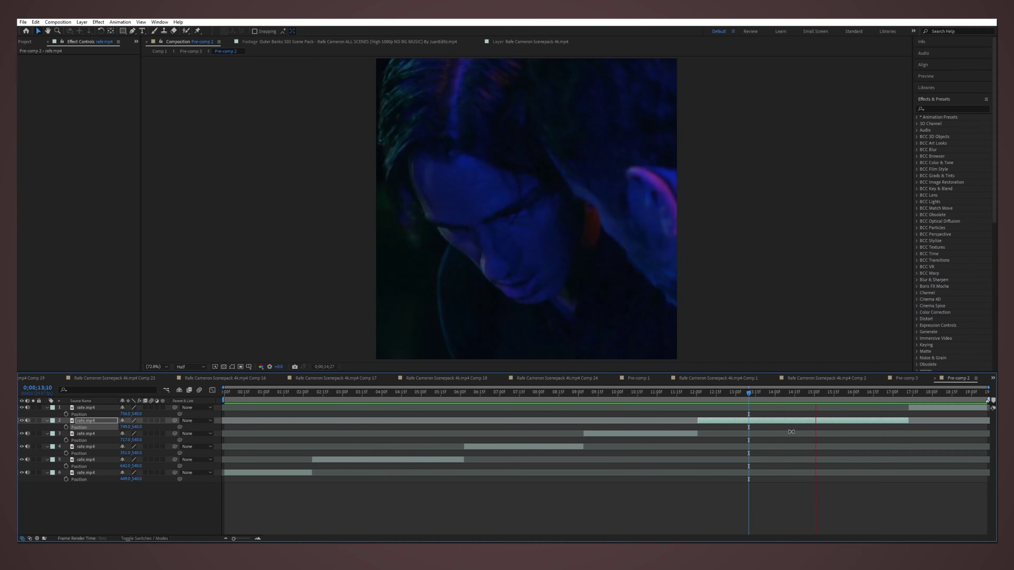
shift+click(353, 472)
key(ctrl+shift+c)
key(Return)
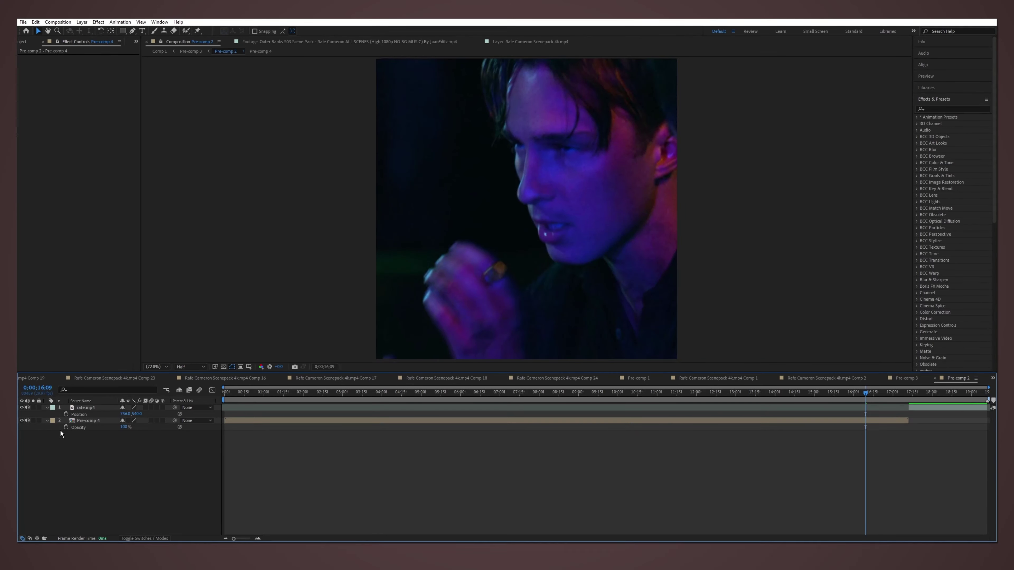
Step: At 17;12, precompose the rafe.mp4 layer into rafe.mp4 Comp 1 and preview the crossfade
drag(906, 395, 909, 395)
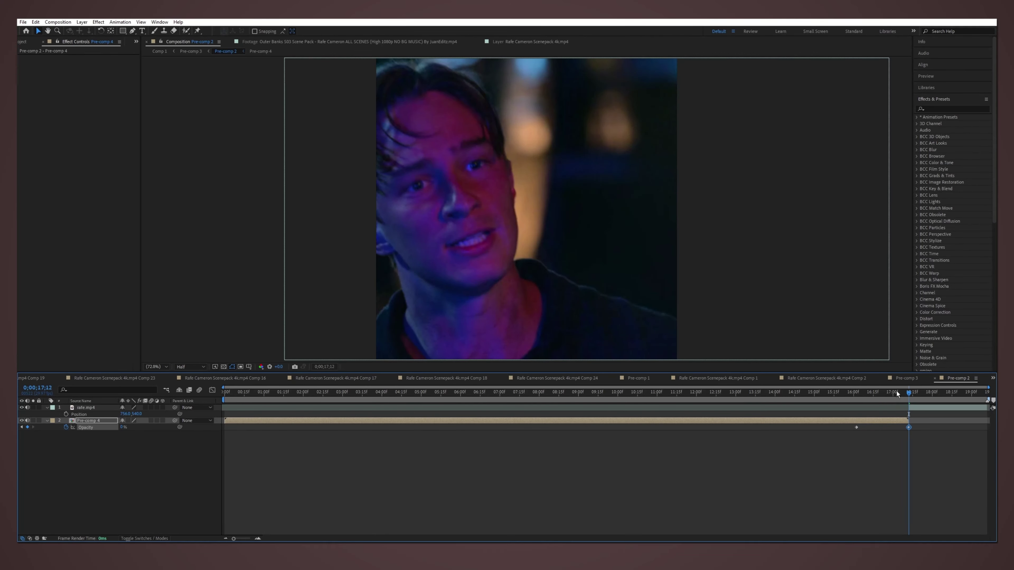
click(914, 407)
key(ctrl+shift+c)
key(Return)
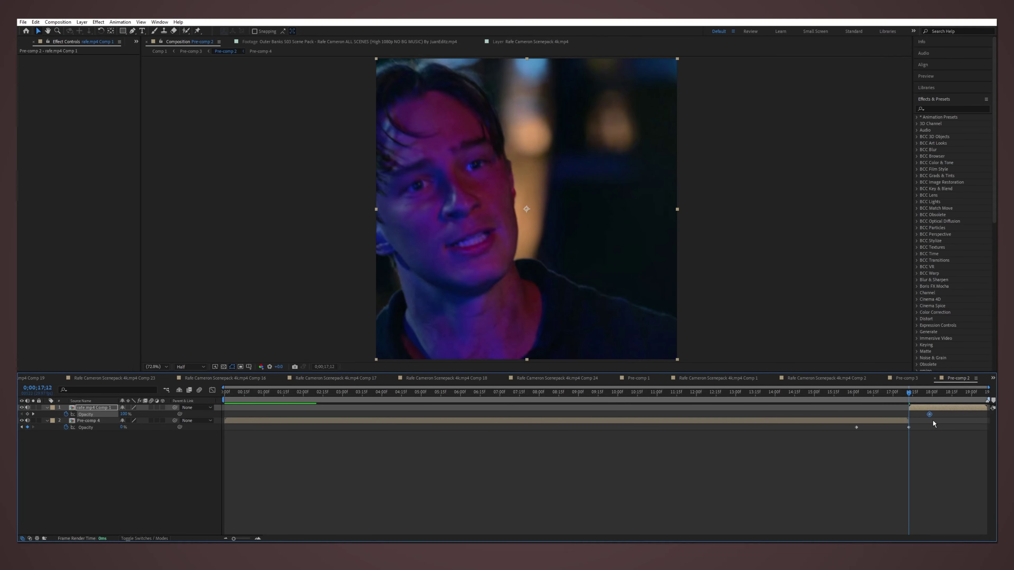
key(space)
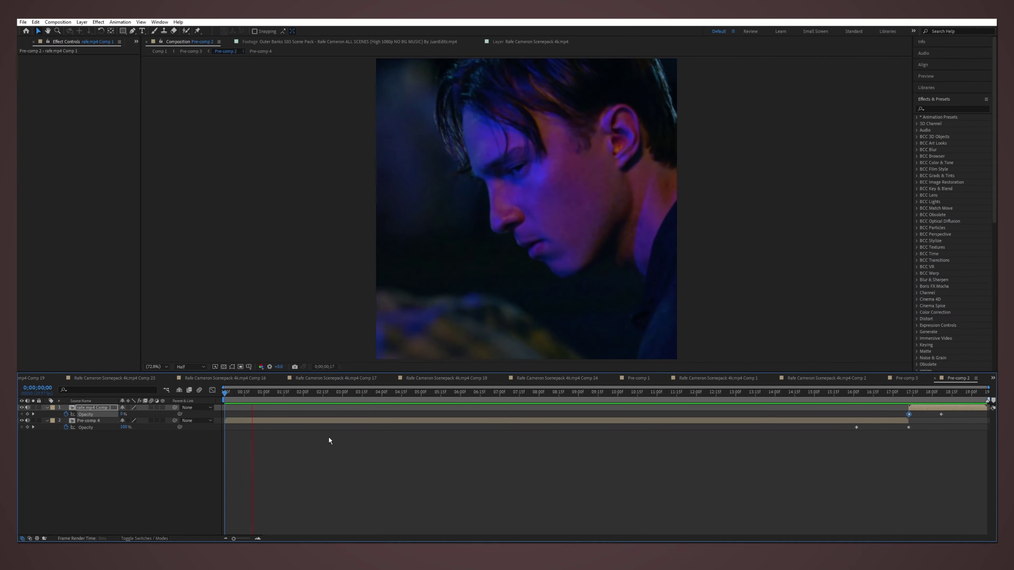
Step: Check the composition settings, then return to Comp 1
right_click(73, 463)
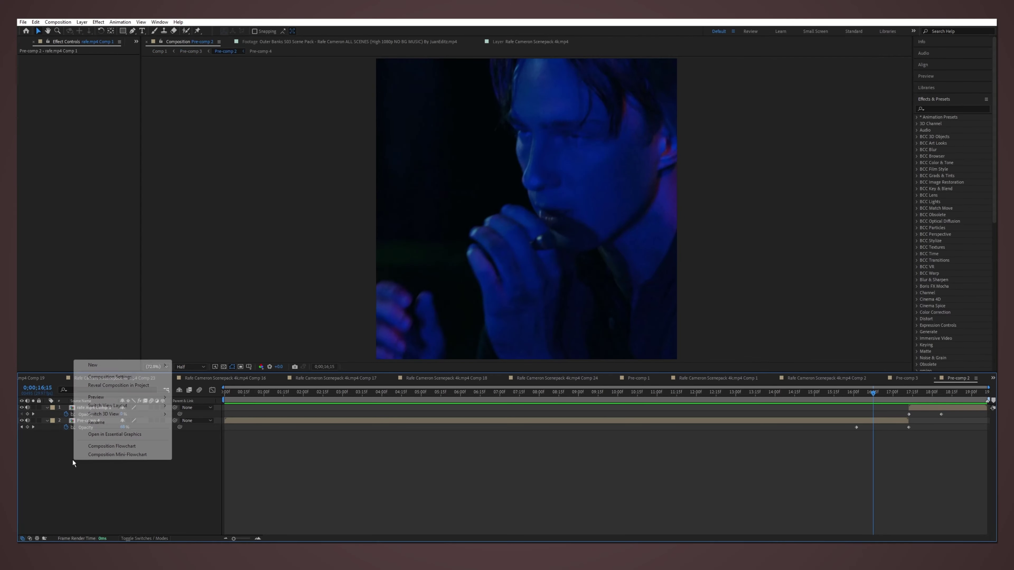
click(111, 377)
click(206, 437)
click(159, 51)
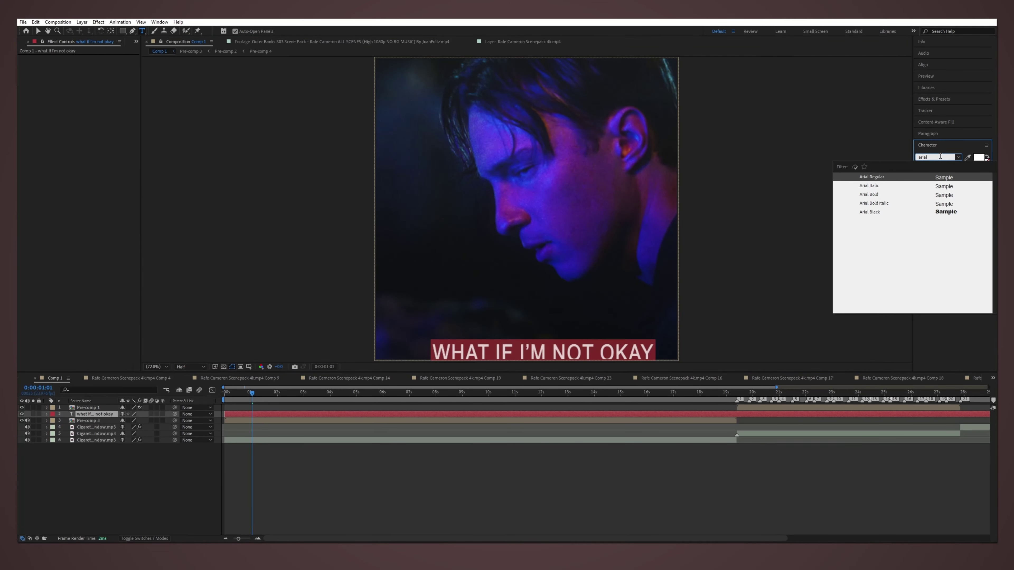
Step: Style the lyric in Arial Black, all capitals, and adjust its scale
click(943, 236)
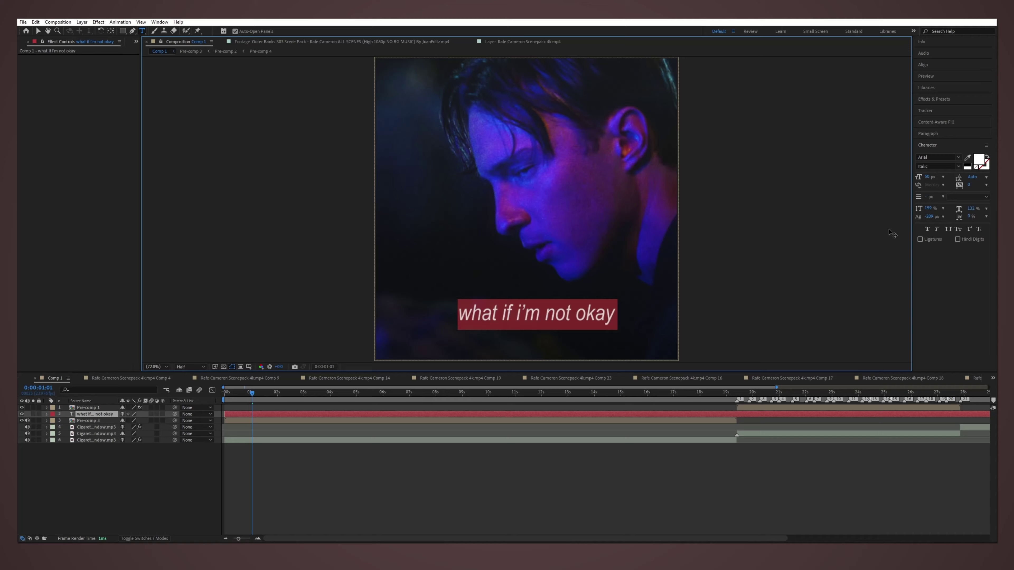
click(938, 166)
click(954, 308)
click(948, 229)
key(s)
click(134, 421)
text(5)
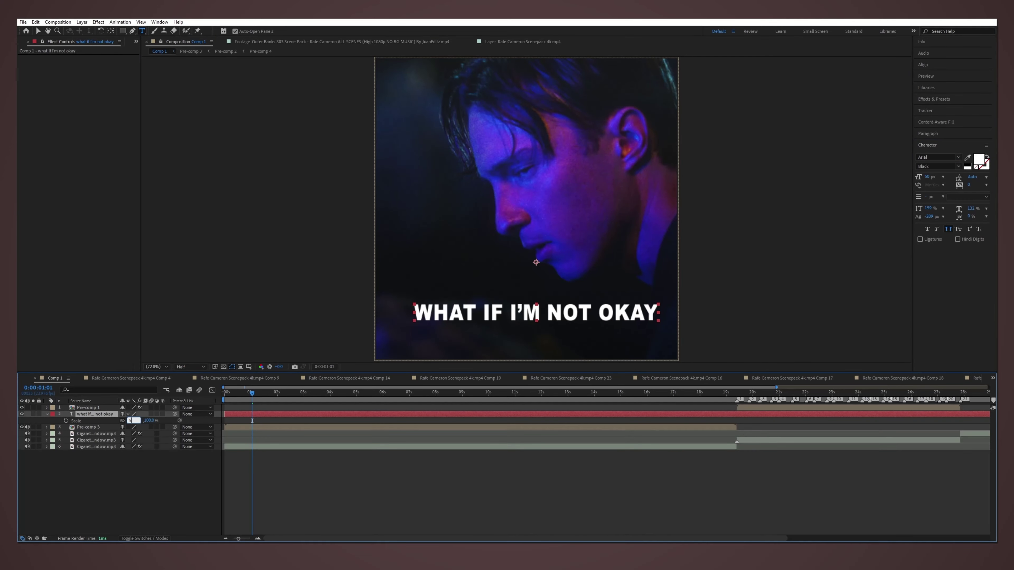
key(space)
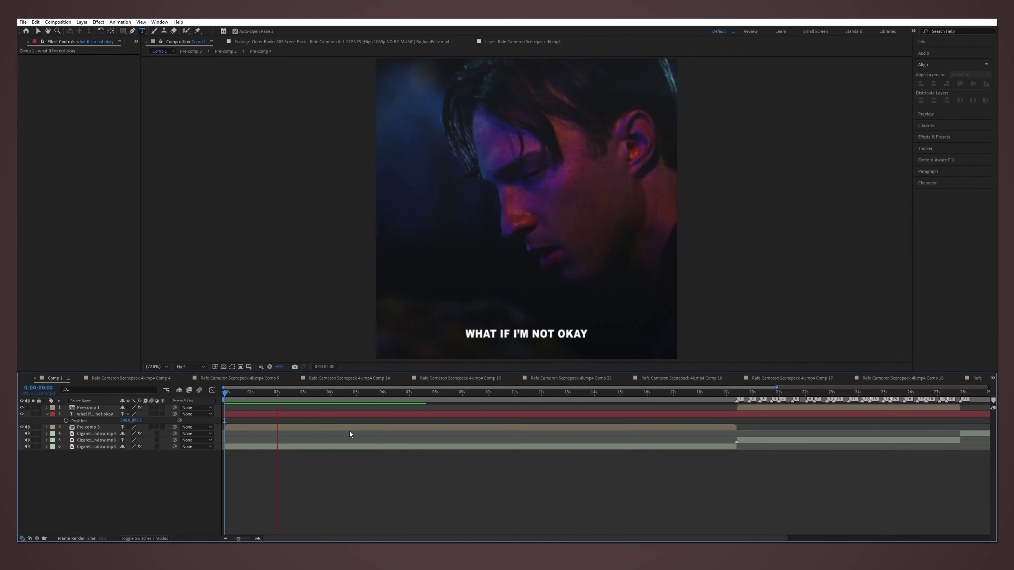
text(?)
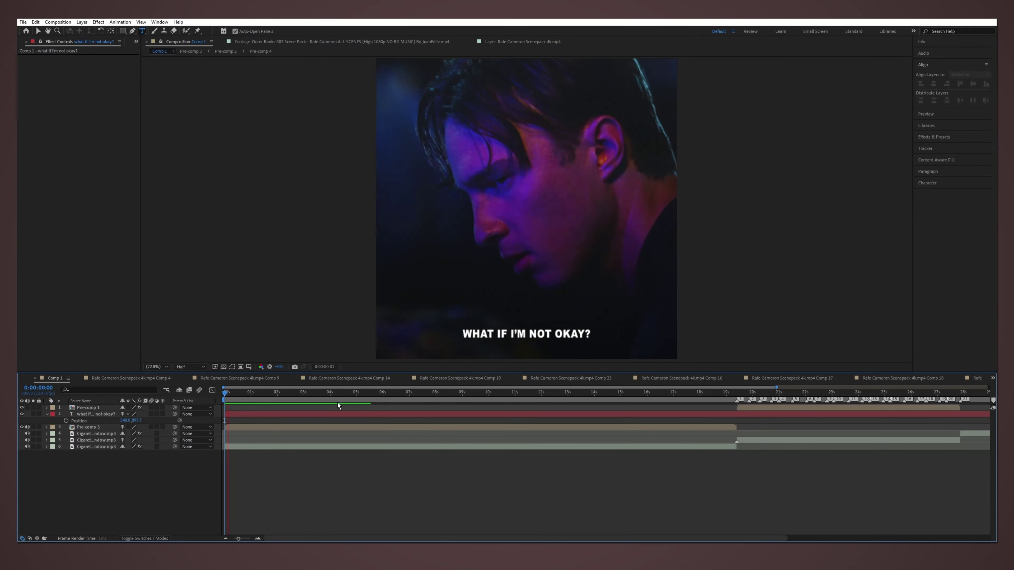
Step: Split the lyric layer at 4;14 and again at 6;12
scroll(337, 403, up, 3)
drag(372, 399, 426, 396)
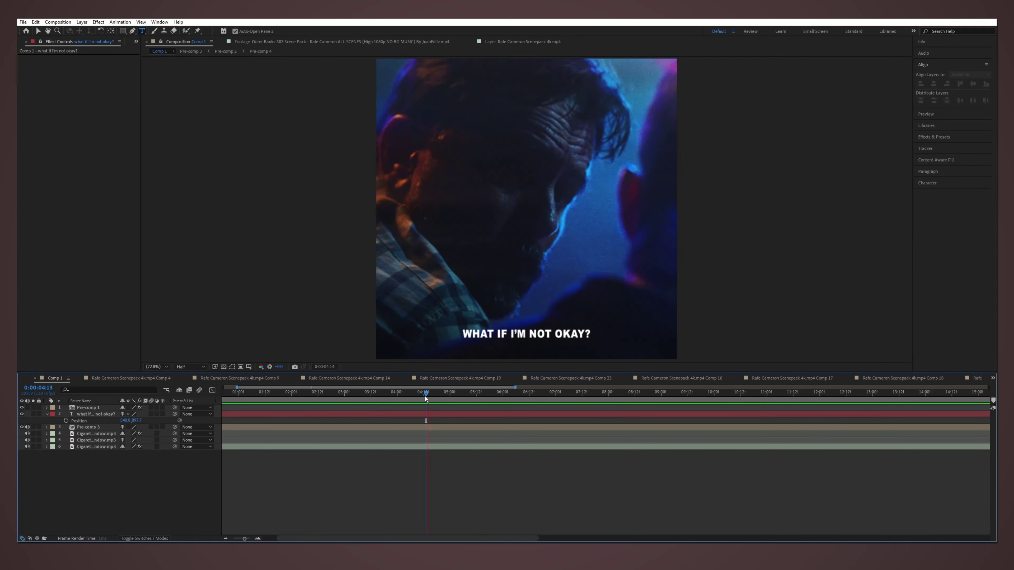
key(ctrl+shift+d)
text(y?)
scroll(285, 433, up, 3)
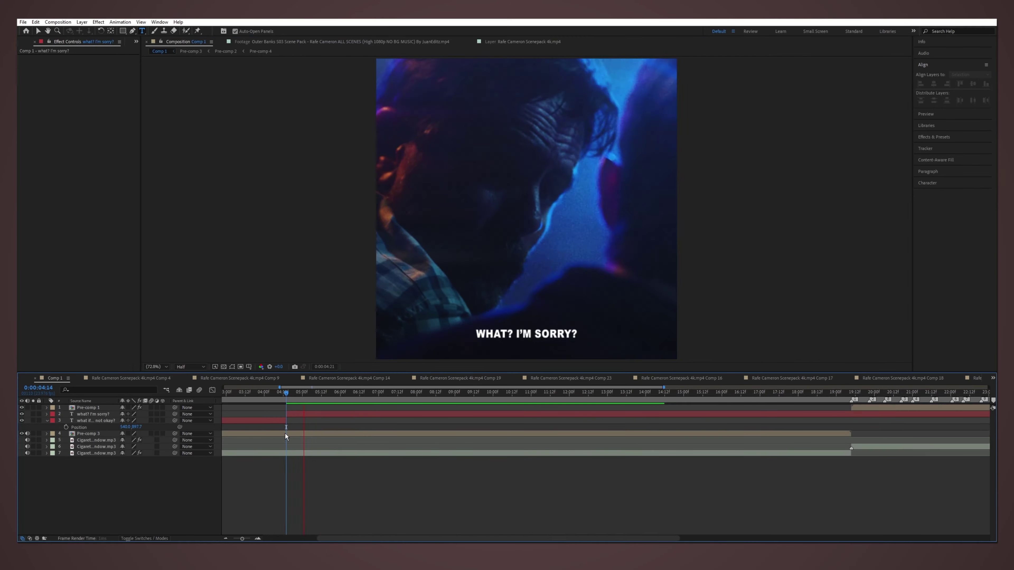
drag(285, 395, 434, 395)
key(ctrl+shift+d)
Step: Split the lyric at 7;14 and make the new caption read 'YOU ARE, YOU'RE OKAY'
double_click(520, 334)
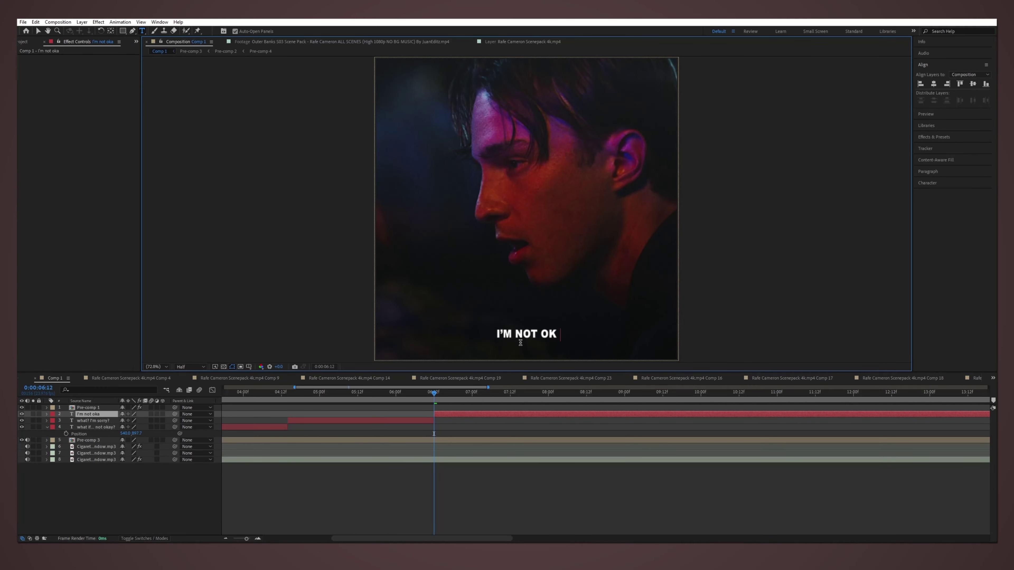
text(y)
scroll(349, 424, up, 3)
drag(283, 396, 573, 394)
key(ctrl+shift+d)
text(you are)
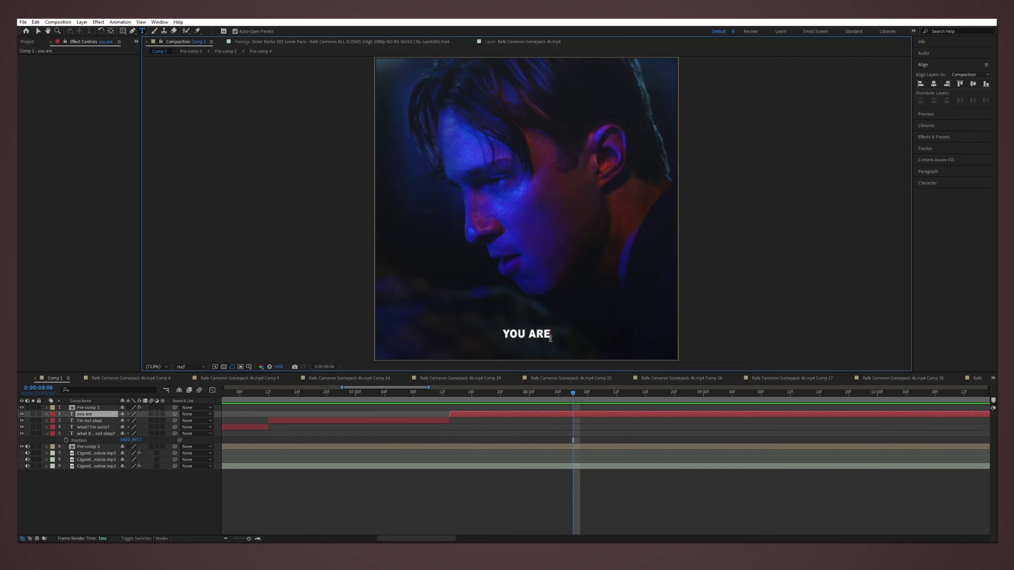
text(, YOU’RE OKAY)
key(Escape)
scroll(508, 417, down, 3)
key(space)
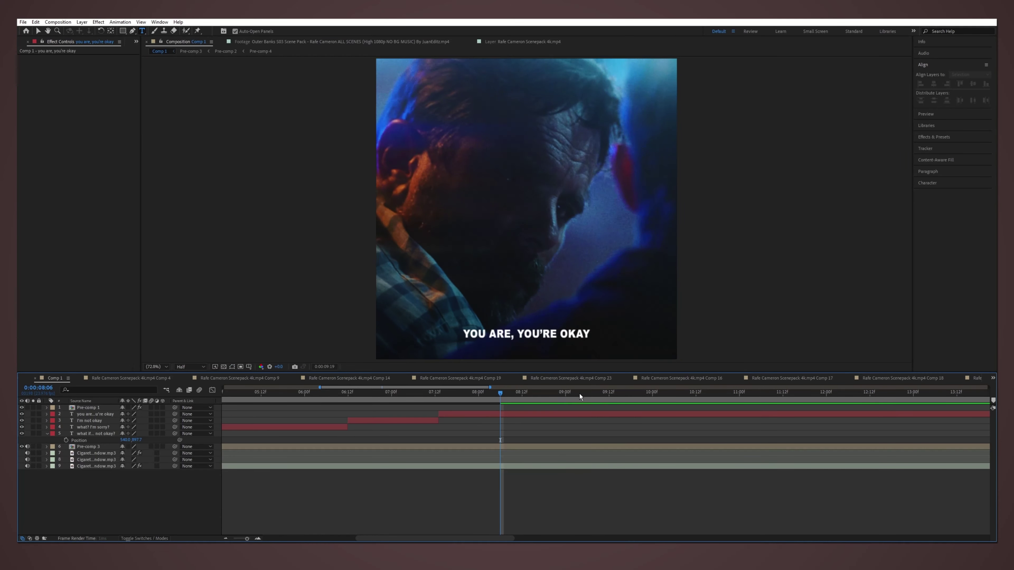
Step: Split at 9;11 and type the caption 'NO DAD, I'M NOT OKAY', fixing the spelling of OKAY
drag(565, 398, 607, 395)
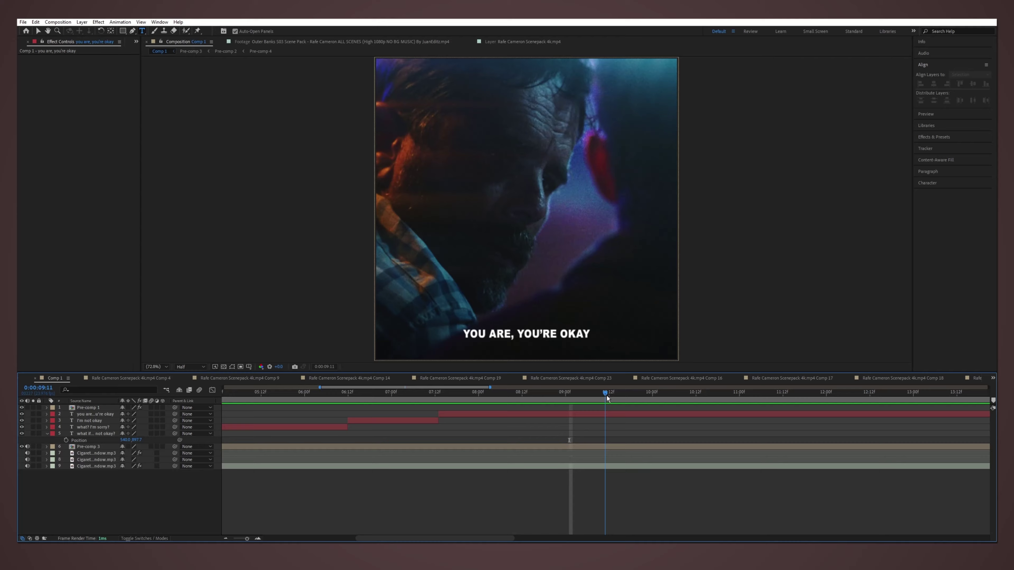
key(ctrl+shift+d)
double_click(526, 334)
text(no dad, I)
key(BackSpace)
text(AY)
key(Escape)
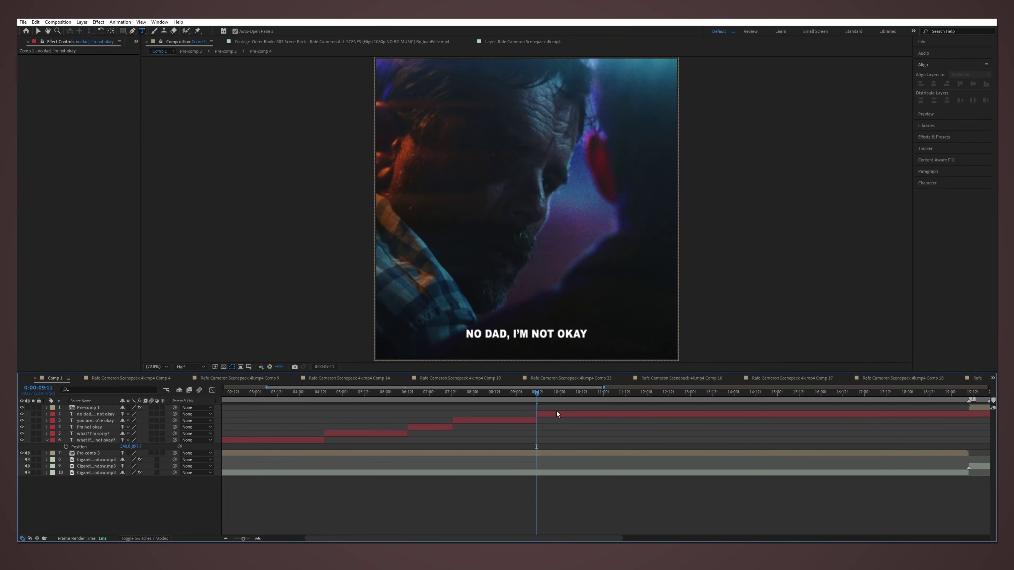
scroll(556, 410, right, 2)
Step: Split at 11:12, duplicate the layer, and retype it as 'WE'LL GO BACK, GET A GOOD NIGHT'S SLEEP TONIGHT'
mouse_move(527, 408)
mouse_down()
mouse_move(769, 395)
mouse_move(603, 395)
mouse_up()
key(ctrl+shift+d)
key(ctrl+d)
click(534, 339)
key(ctrl+a)
text(we')
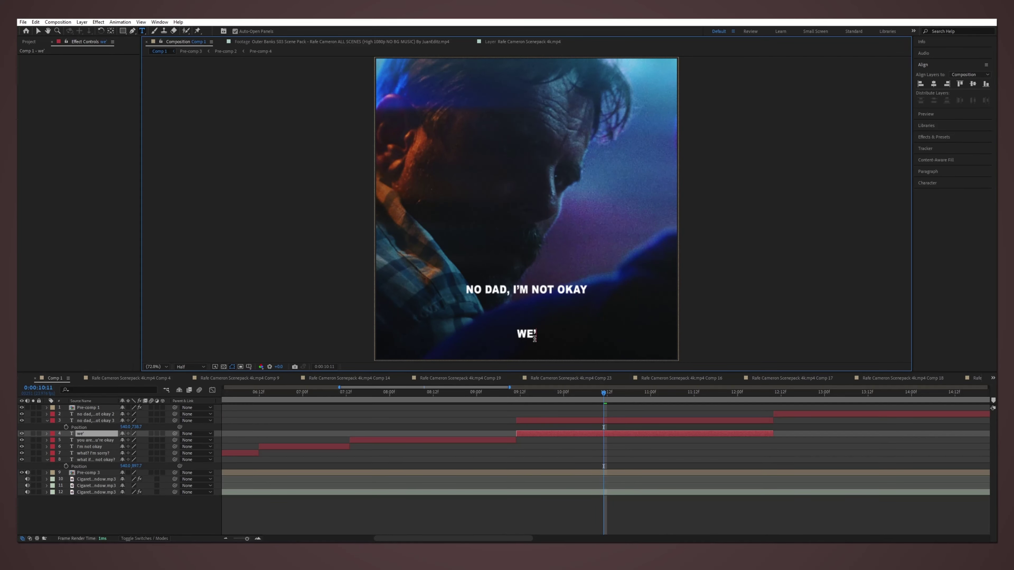
mouse_move(523, 395)
mouse_down()
mouse_move(515, 394)
mouse_move(577, 395)
mouse_up()
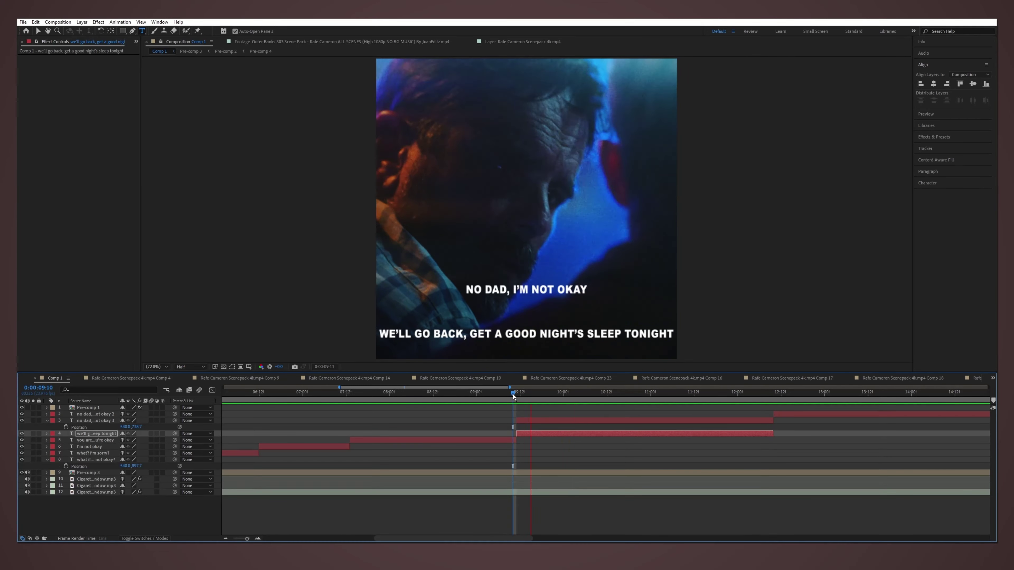
Step: Split the caption at 14:03 and type 'YOU'RE GONNA FEEL COMPLETELY DIFFERENT'
click(411, 395)
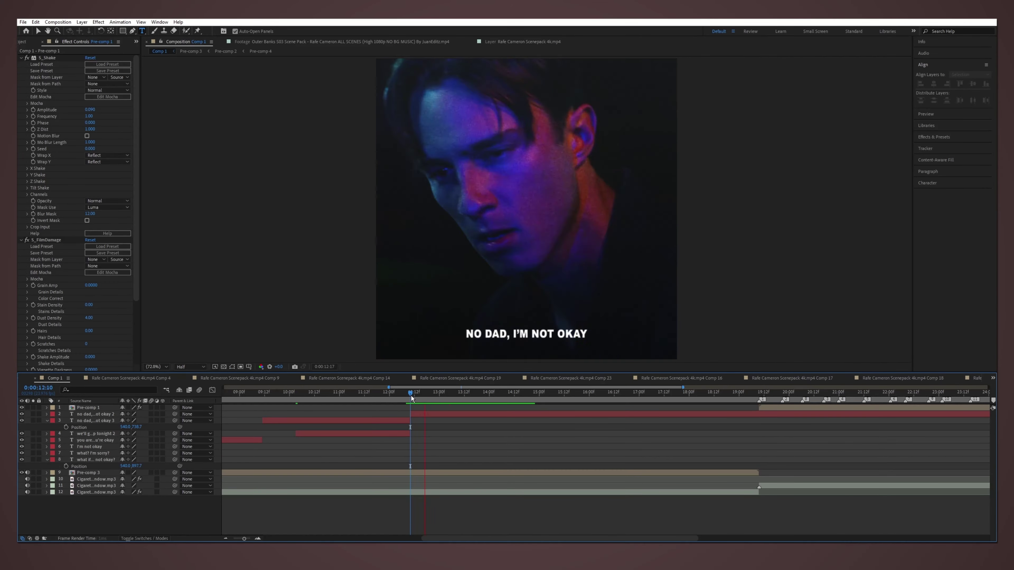
click(504, 341)
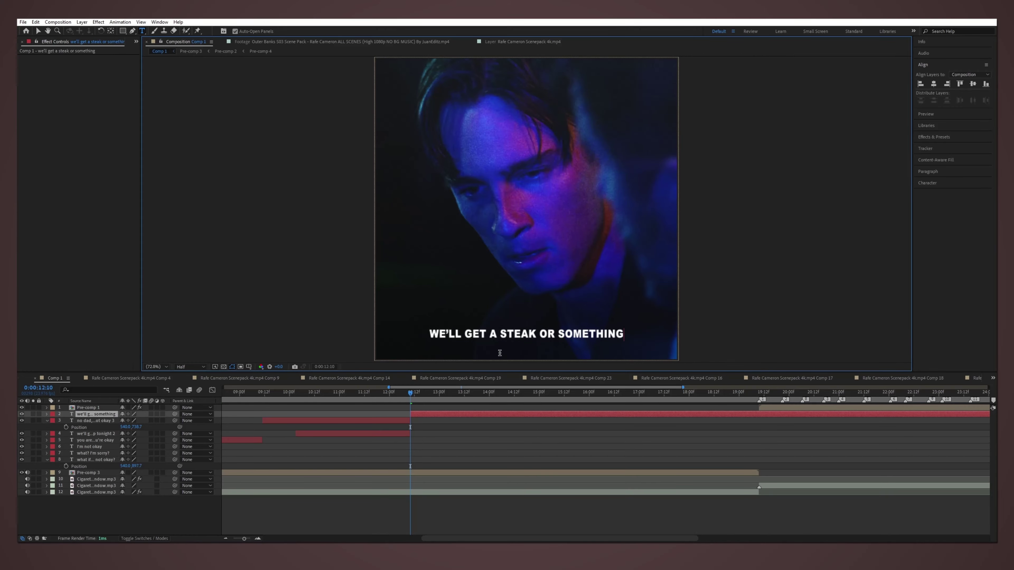
key(space)
click(495, 398)
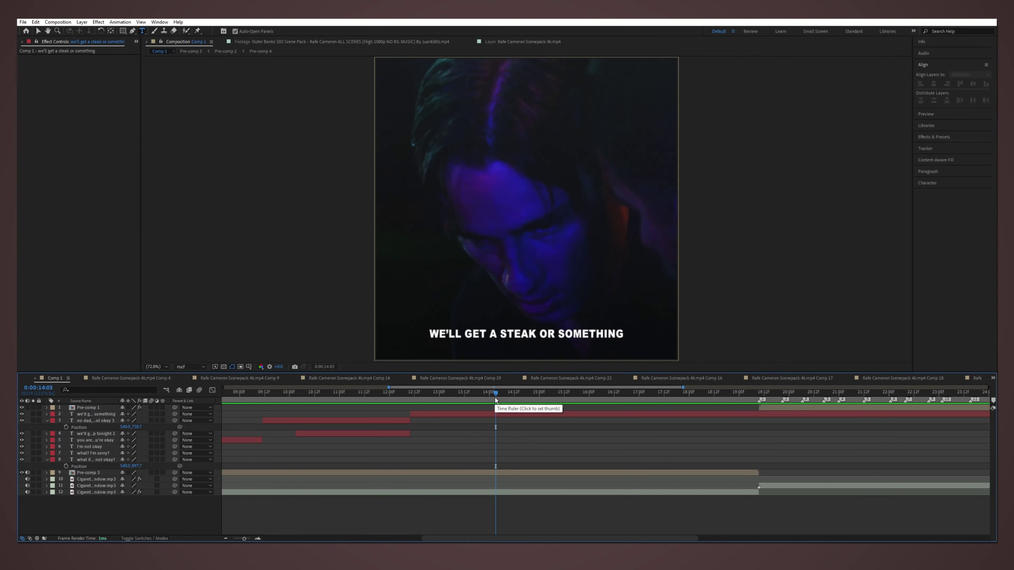
key(ctrl+shift+d)
double_click(501, 414)
text(you')
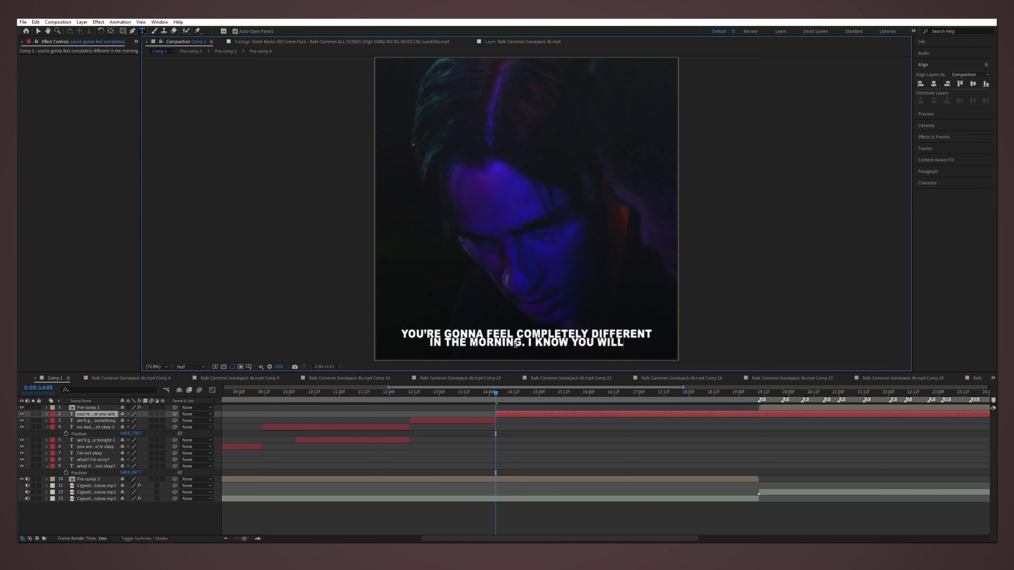
click(541, 437)
key(space)
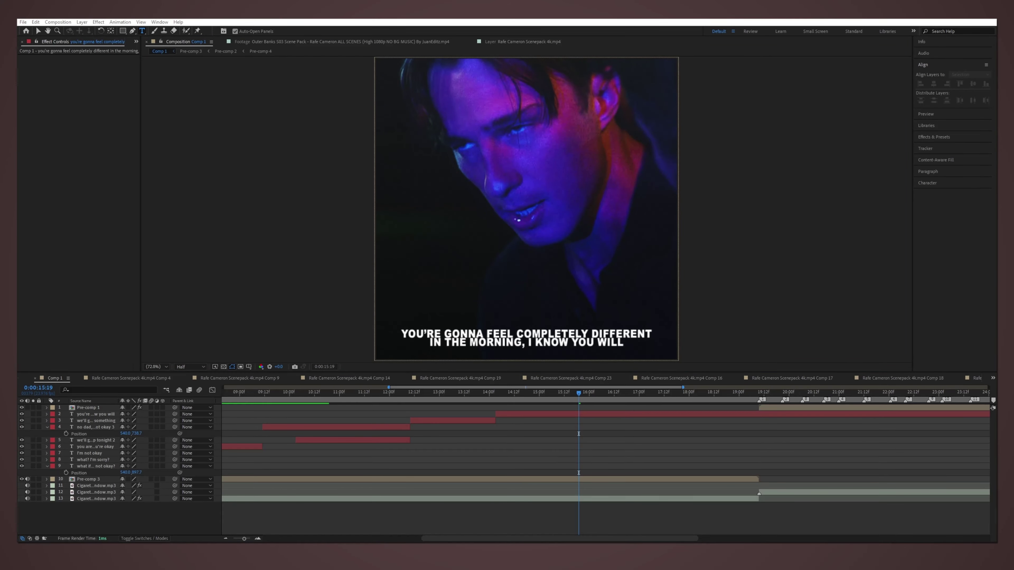
Step: Insert 'that' before WILL in the caption and preview the correction
click(597, 342)
text(taht)
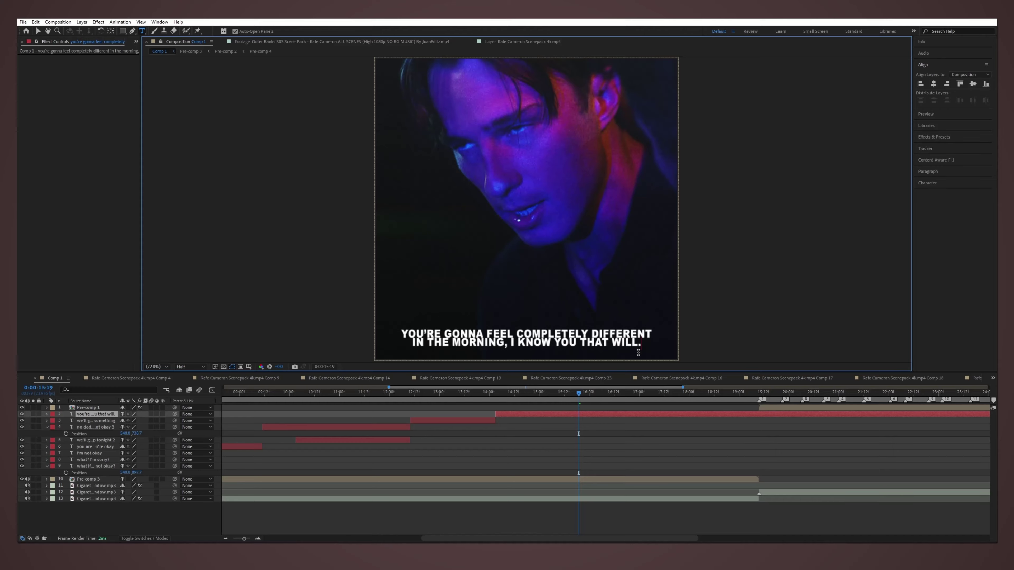
click(626, 399)
key(space)
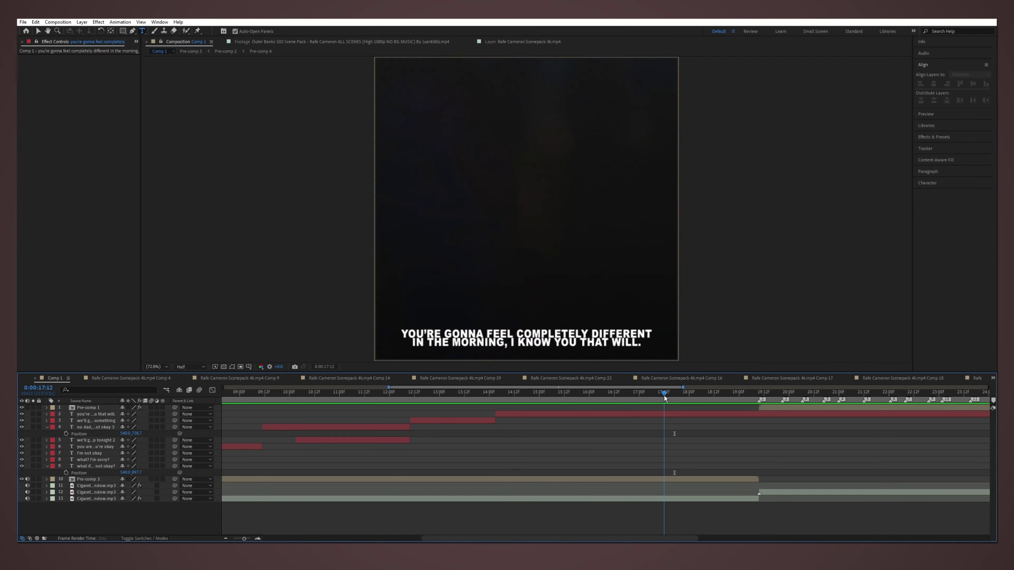
Step: Split at 17:08 for the 'I DON'T KNOW HOW MUCH MORE' caption and trim it to end at 19:10
click(656, 396)
key(ctrl+shift+d)
text(i dont)
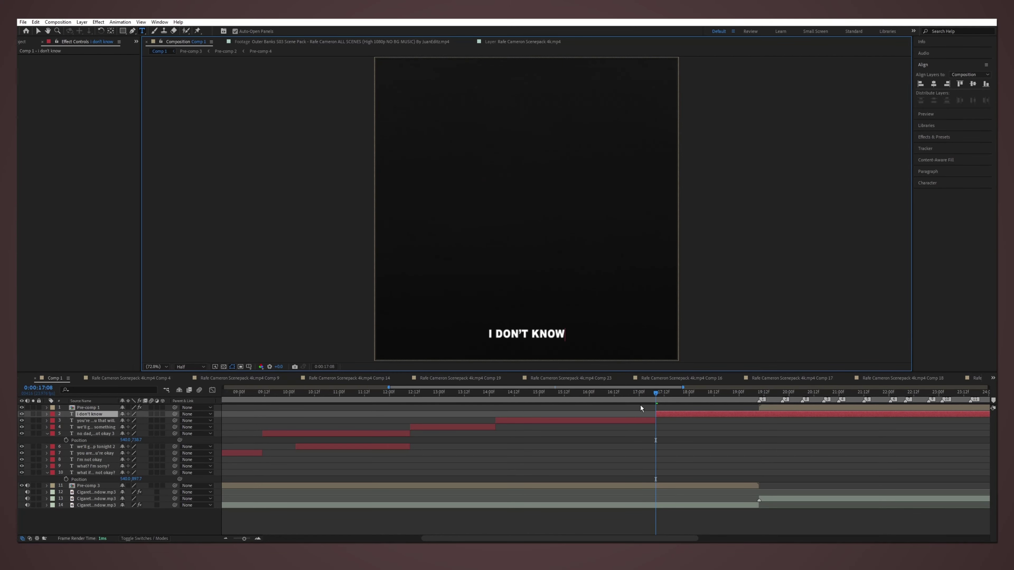
key(space)
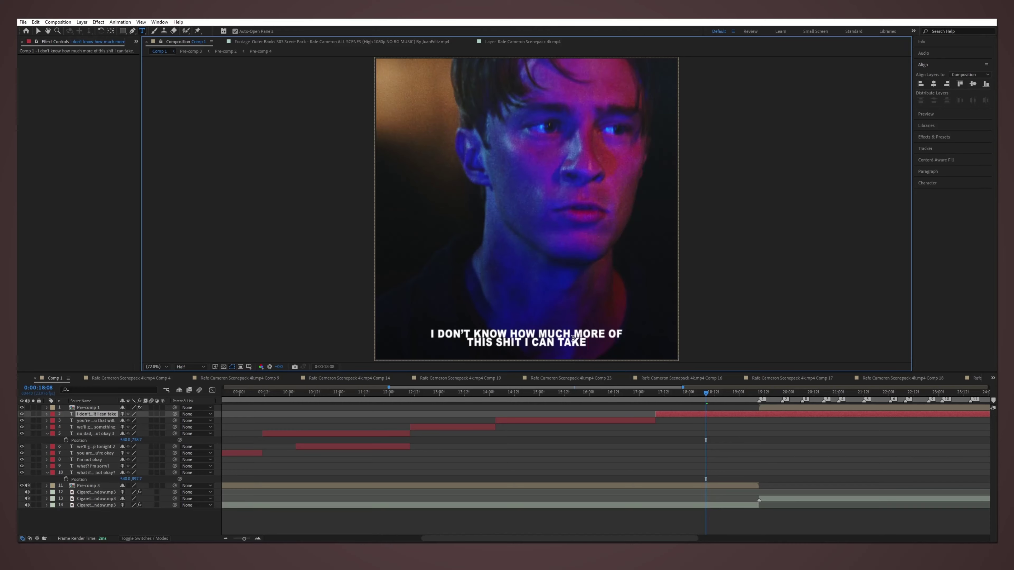
click(760, 393)
key(alt+bracketright)
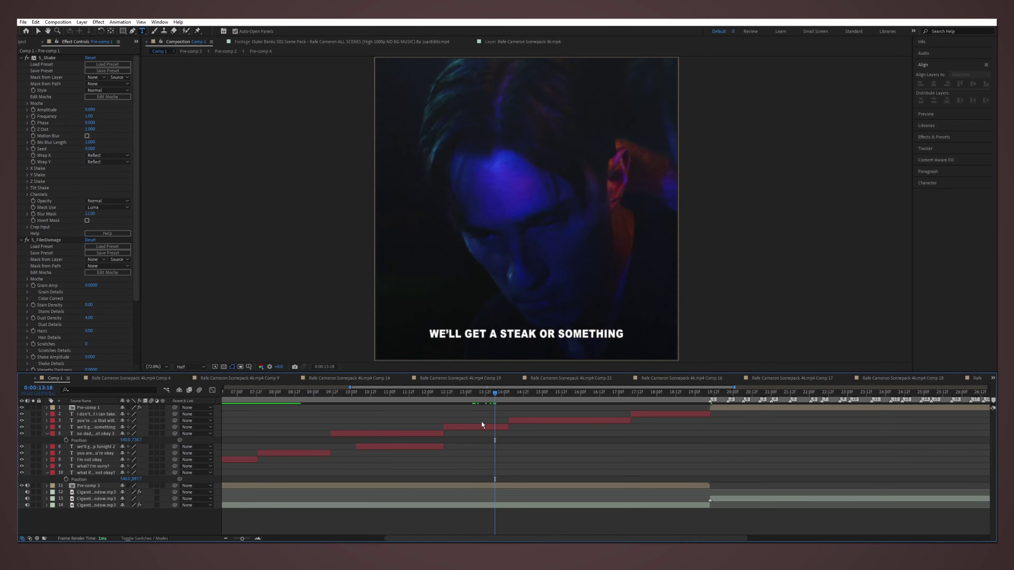
Step: Add a period after NOT OKAY in the NO DAD caption
click(482, 424)
key(space)
text(.)
click(384, 445)
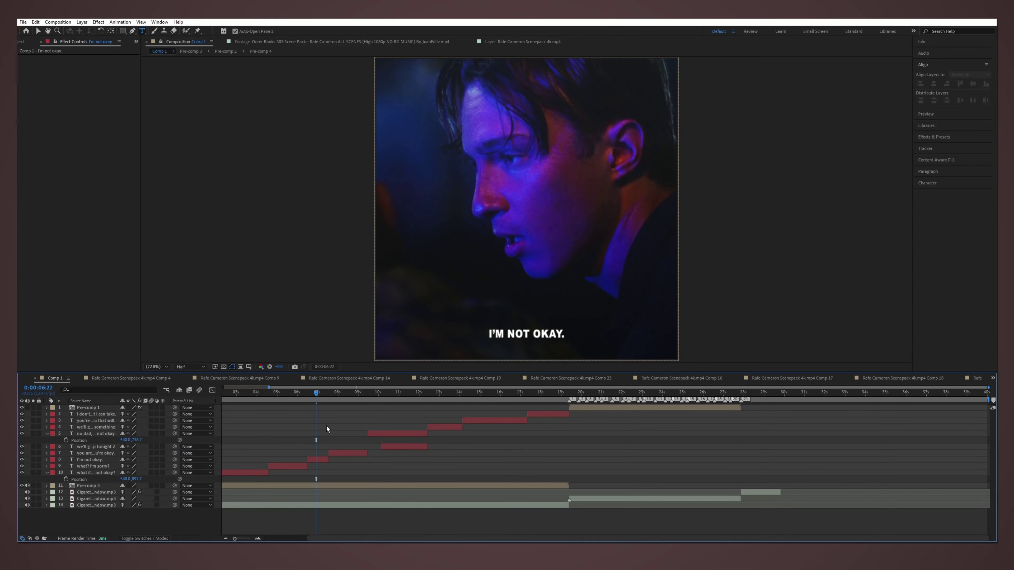
Step: Return to the timeline start and select the WHAT IF I'M NOT OKAY? caption for a preset
key(Home)
click(96, 472)
click(933, 137)
click(948, 109)
Step: Apply Fade Up Words to the WHAT IF I'M NOT OKAY? caption and retime its fade
text(fade )
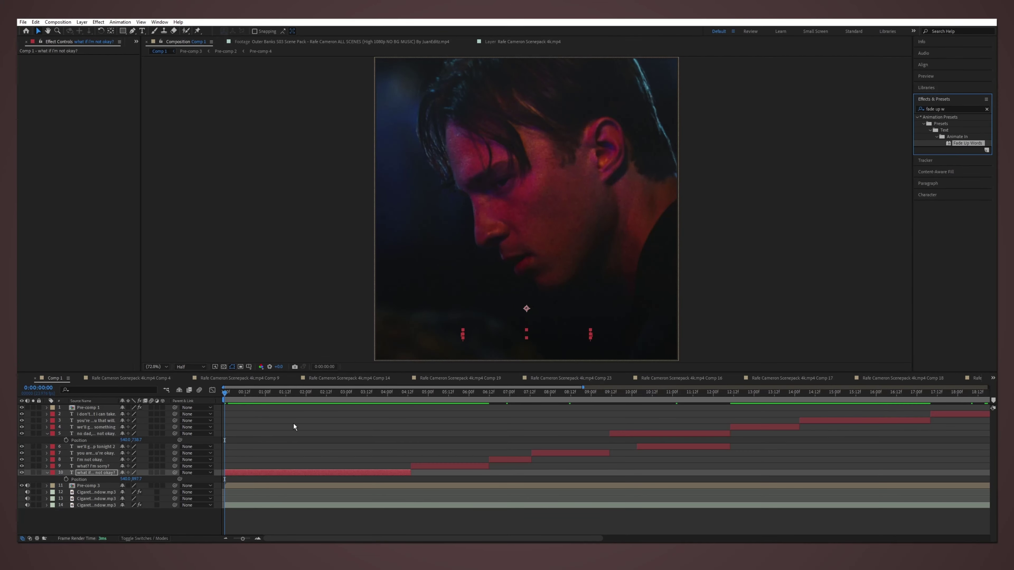
text(u)
click(255, 397)
key(space)
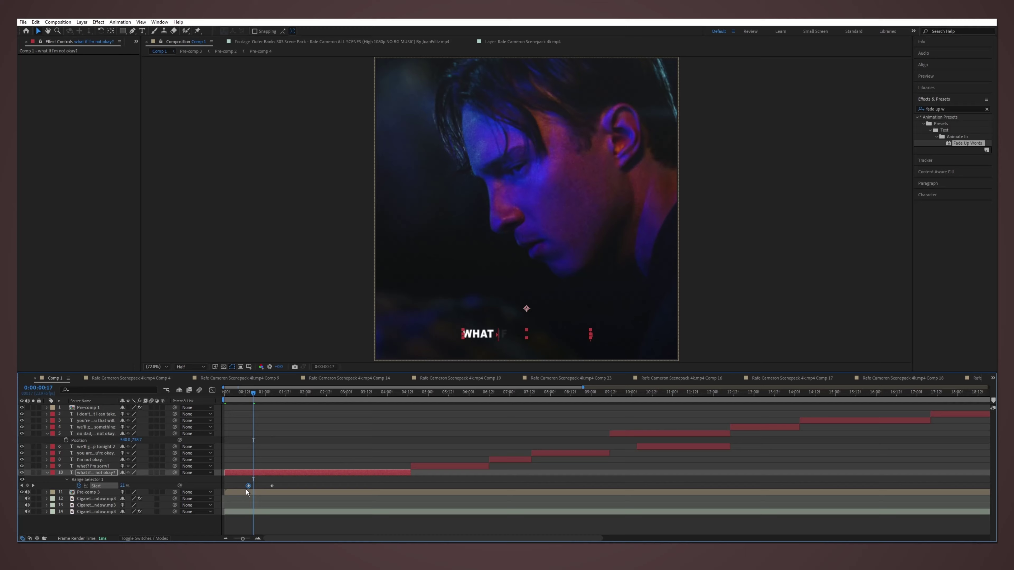
drag(271, 485, 307, 485)
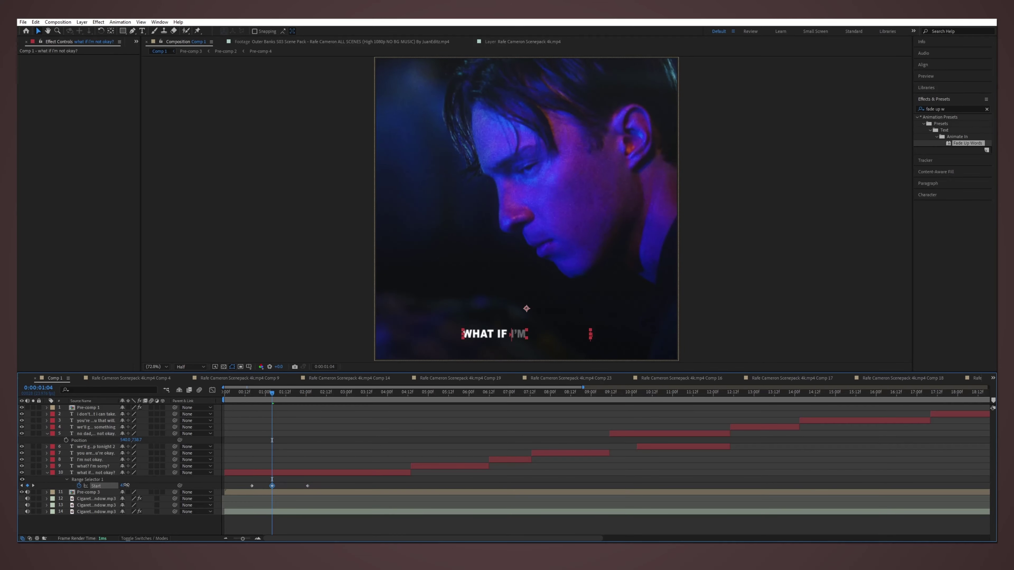
drag(127, 485, 131, 484)
key(space)
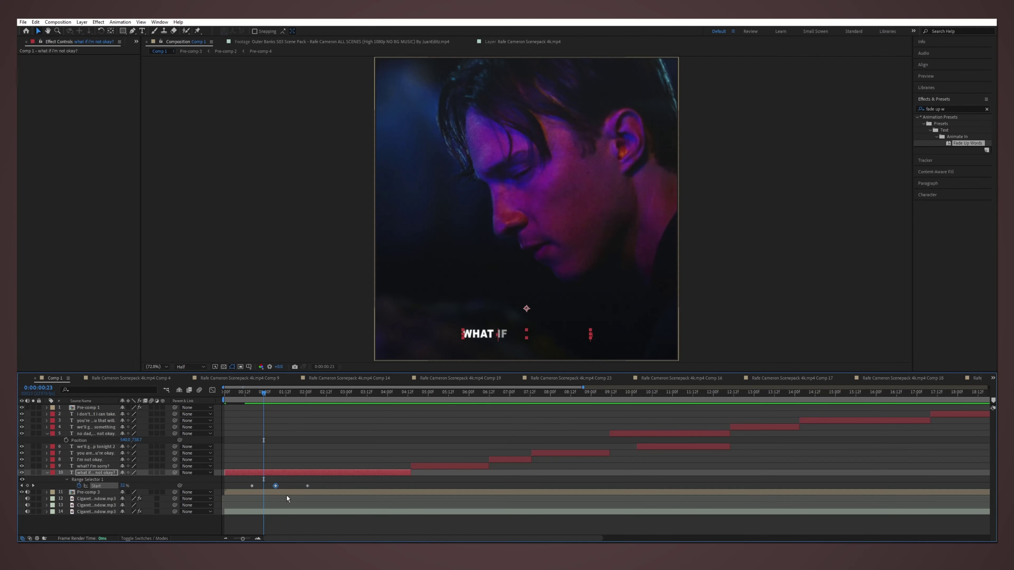
click(271, 485)
Step: Give the 'what? I'm sorry?' caption at 4:13 the word fade and save the project
drag(253, 398, 409, 399)
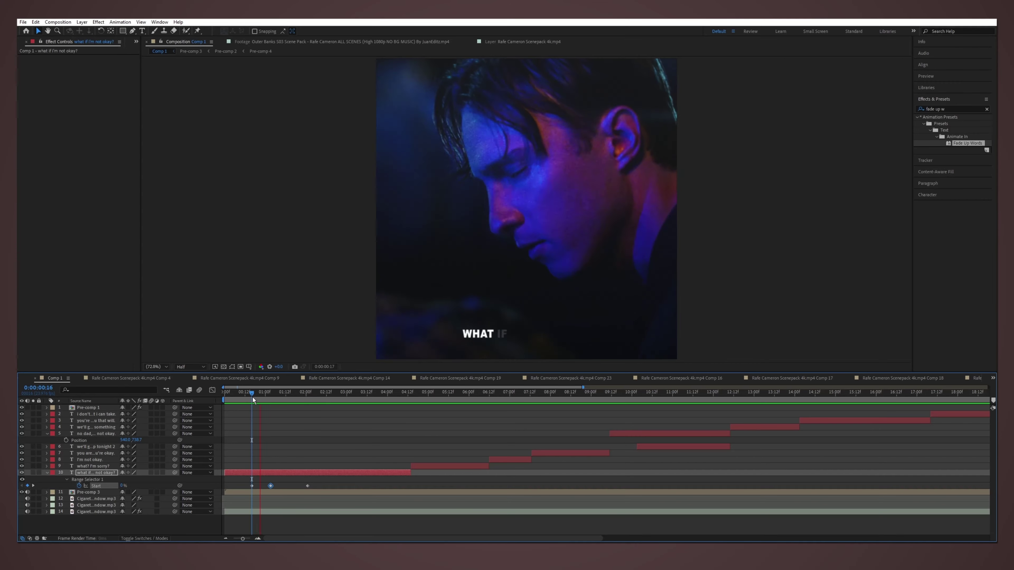
click(448, 465)
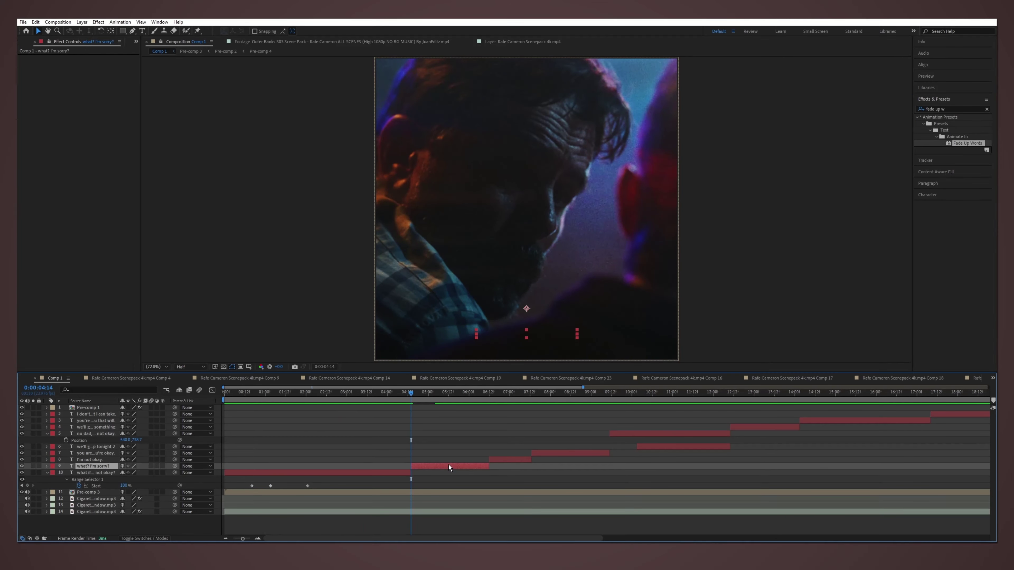
key(equal)
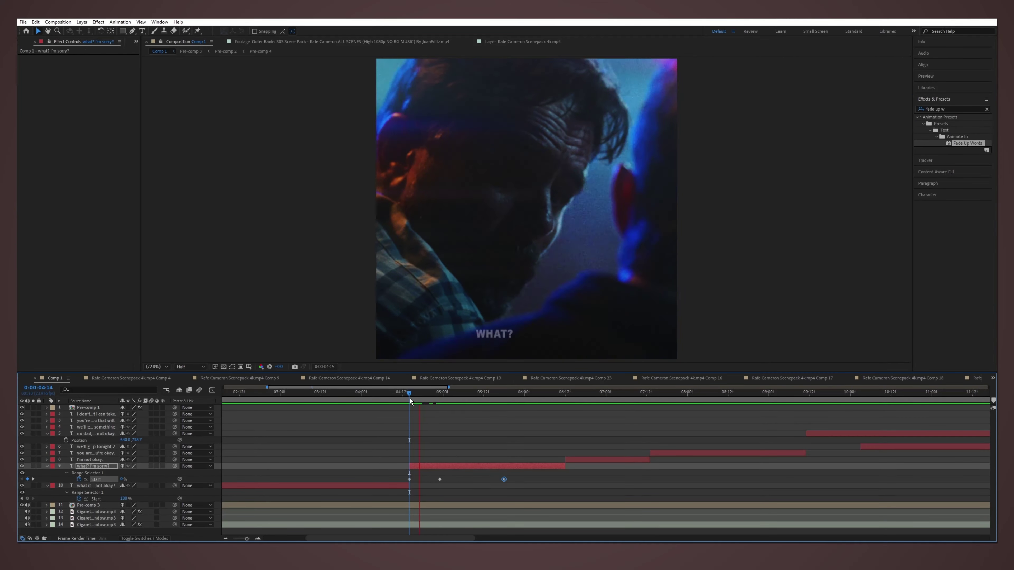
key(space)
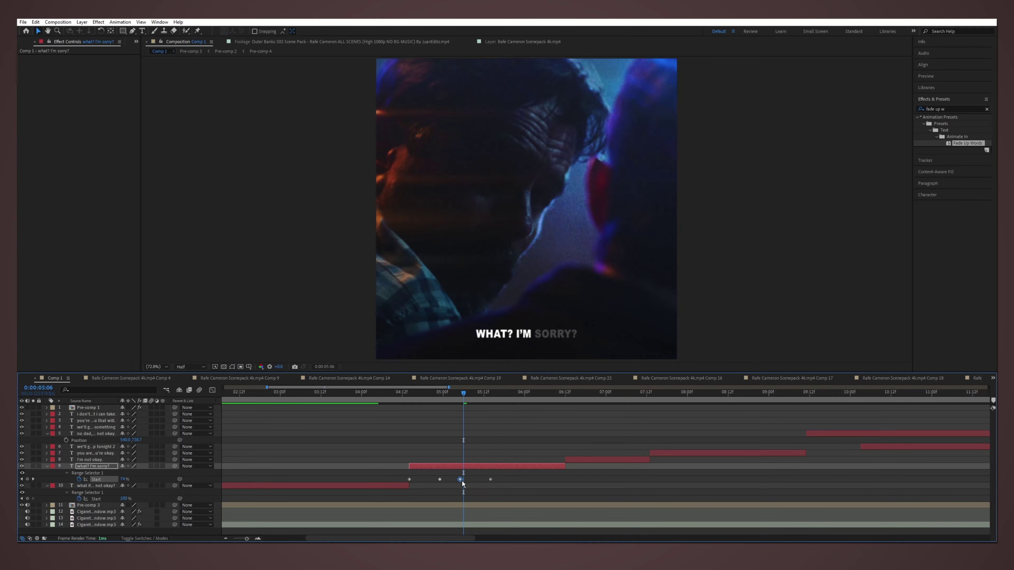
key(ctrl+s)
Step: Move the 'I'm not okay.' caption's last Start keyframe so its fade ends at 7:09
click(437, 459)
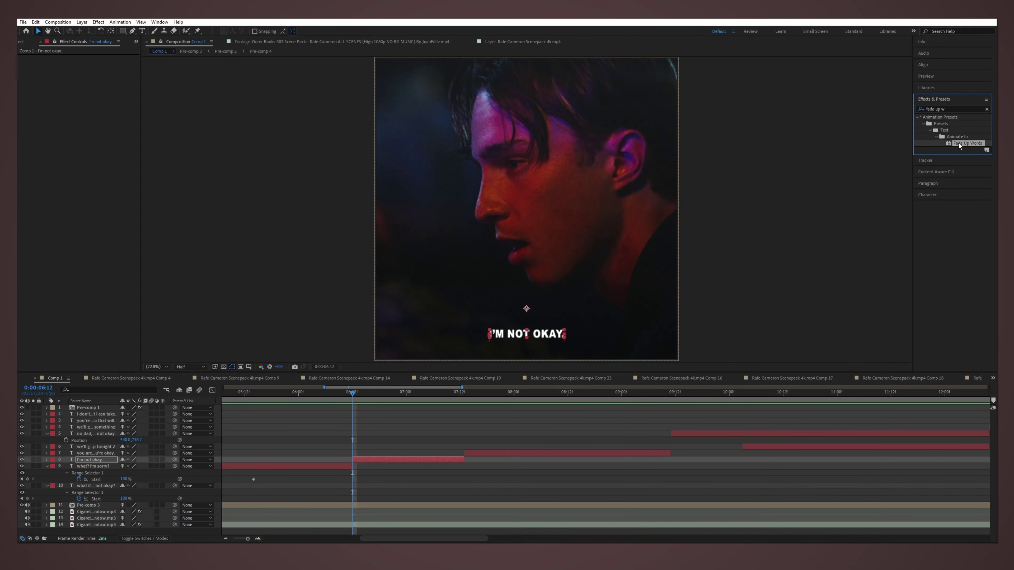
click(464, 473)
drag(465, 473, 455, 473)
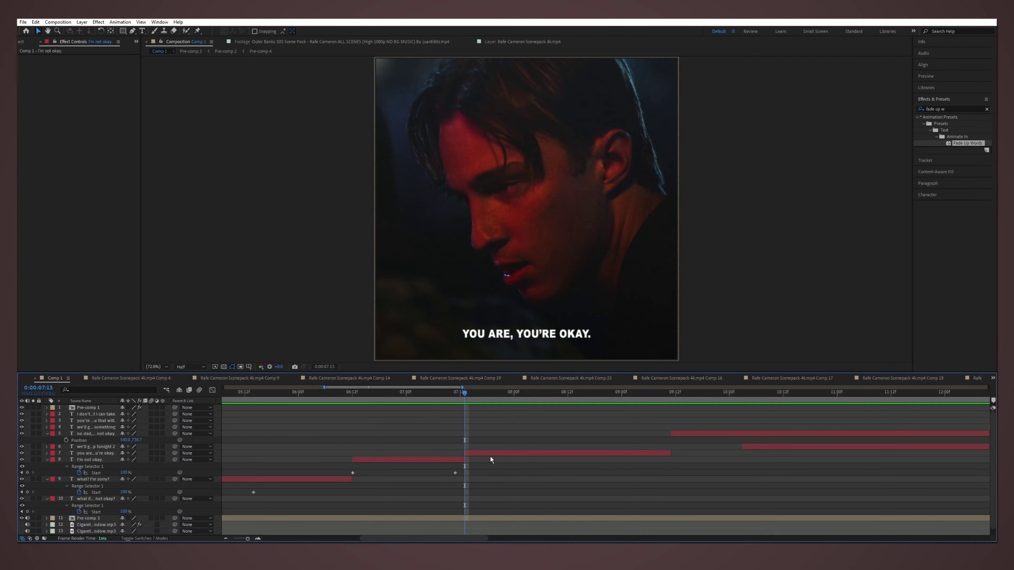
Step: Apply the word fade to 'YOU ARE, YOU'RE OKAY.' and pull its fade end earlier to 8:15
key(Return)
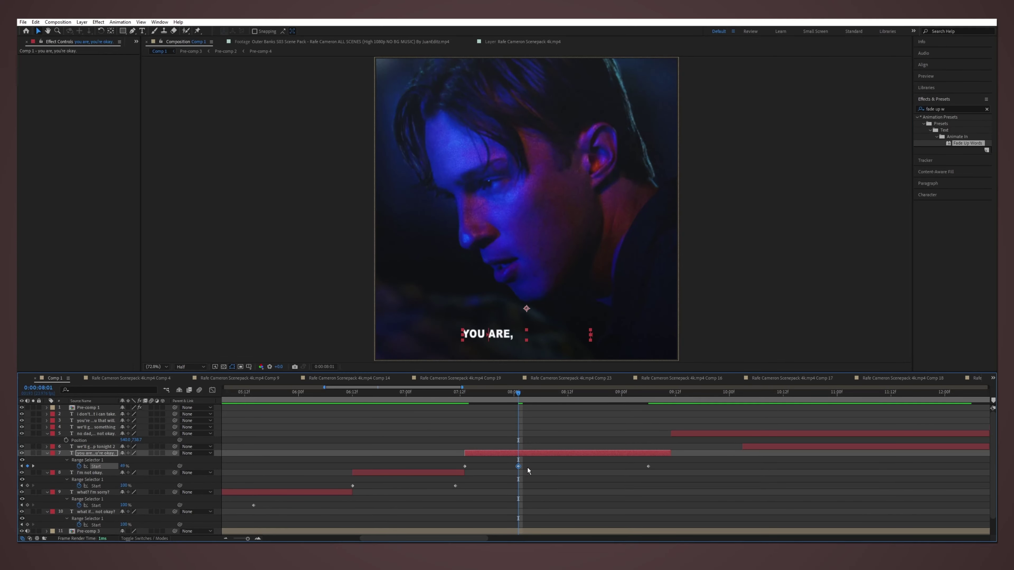
click(538, 402)
drag(648, 466, 580, 466)
click(465, 394)
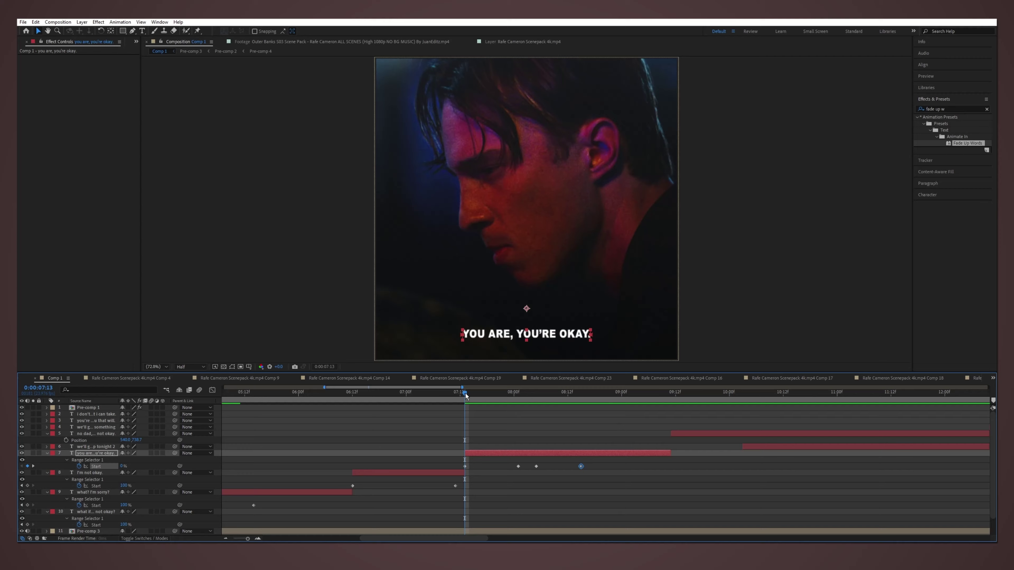
drag(465, 393, 518, 399)
click(128, 466)
Step: Review the NO DAD caption's word fade and set its Start keyframe at 10:04
key(space)
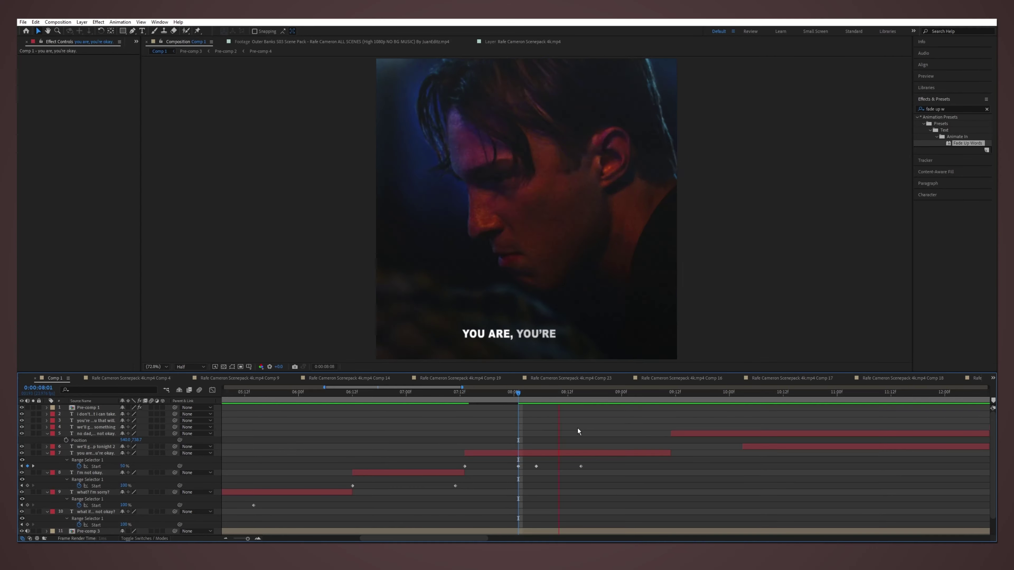
key(space)
click(678, 433)
scroll(448, 435, up, 2)
drag(425, 395, 459, 396)
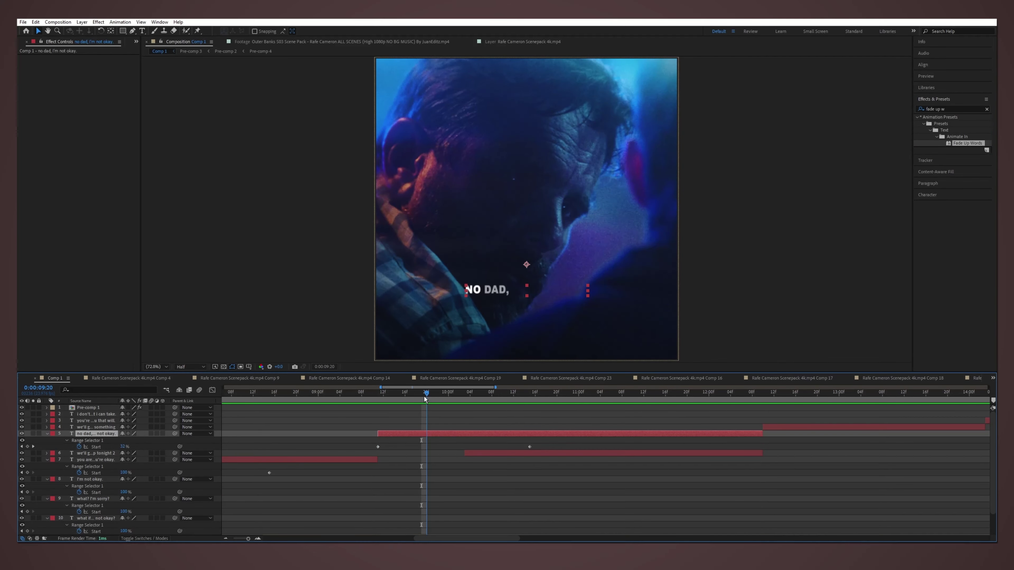
key(u)
key(space)
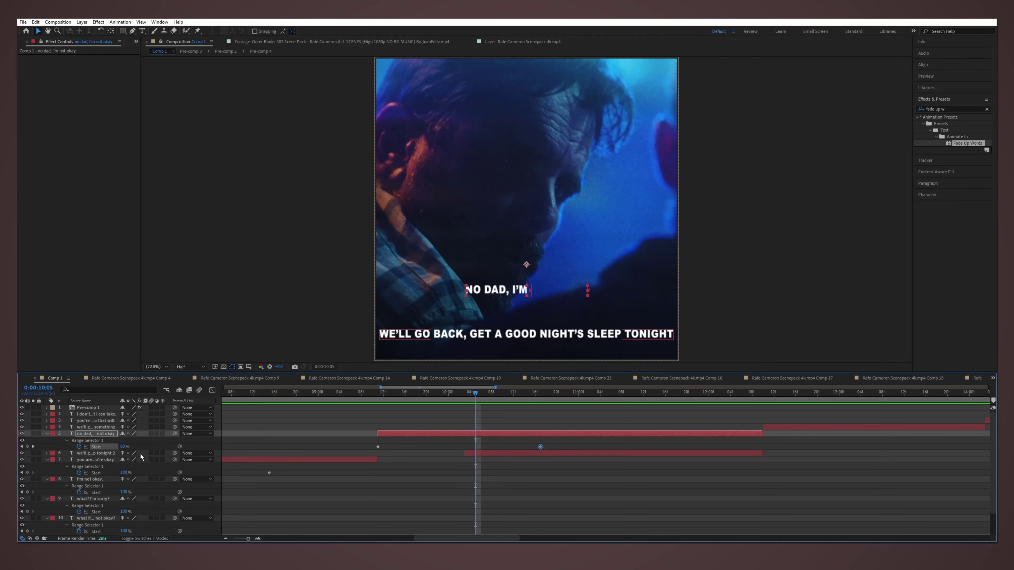
key(ctrl+v)
Step: Apply Fade Up Words to the good-night's-sleep line and reword its text
click(478, 460)
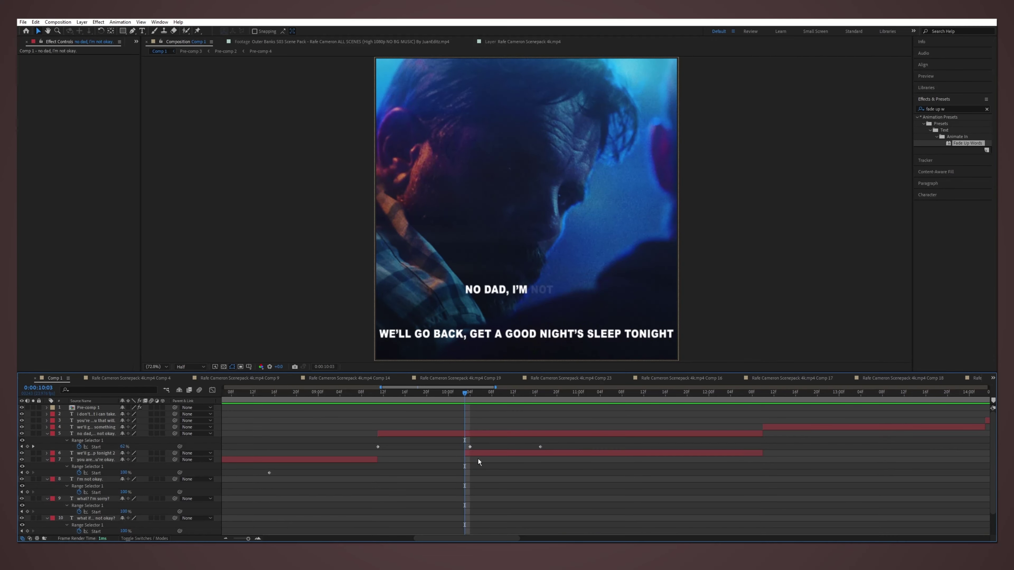
double_click(968, 143)
key(space)
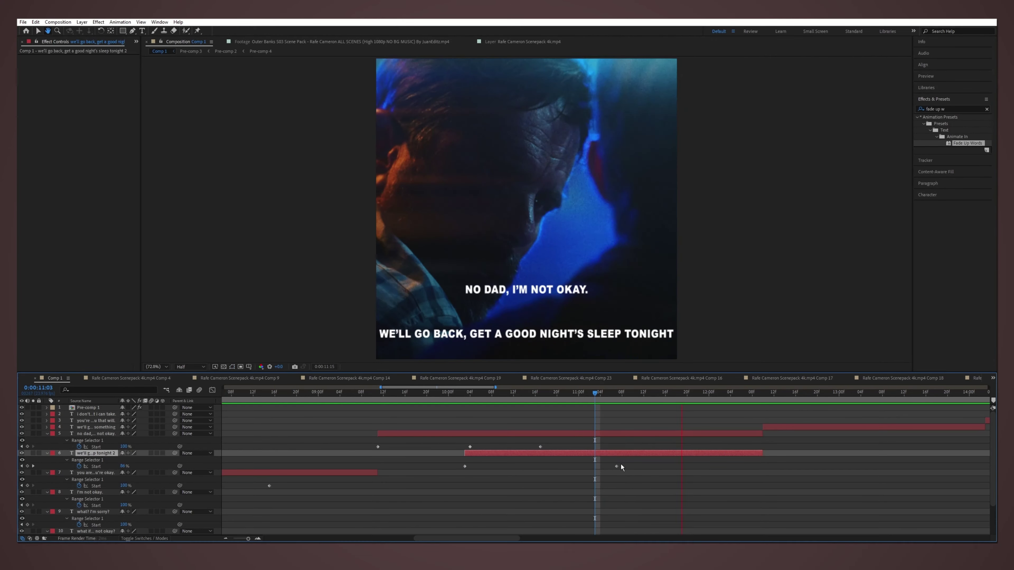
click(465, 395)
key(space)
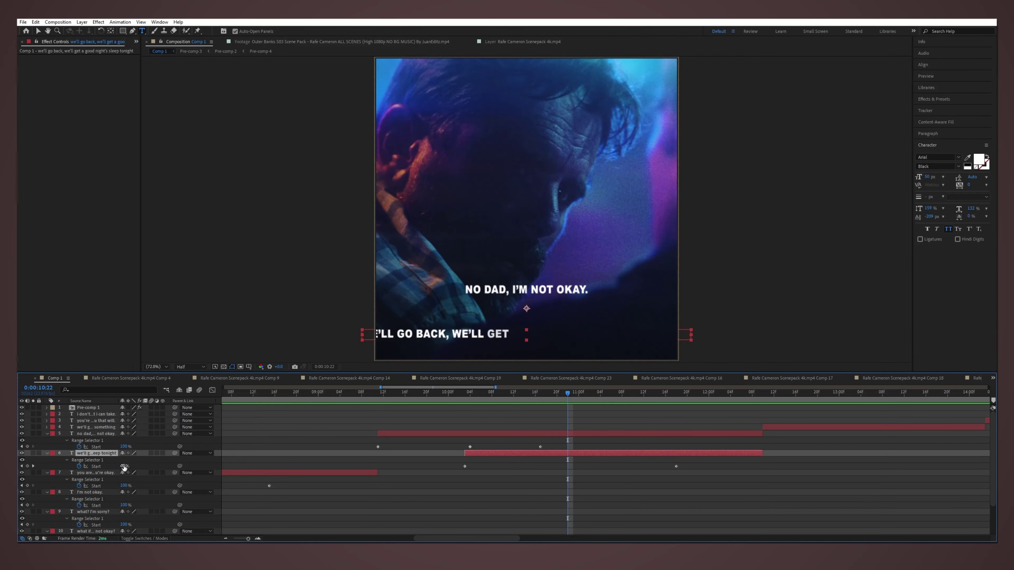
click(465, 395)
key(minus)
click(616, 426)
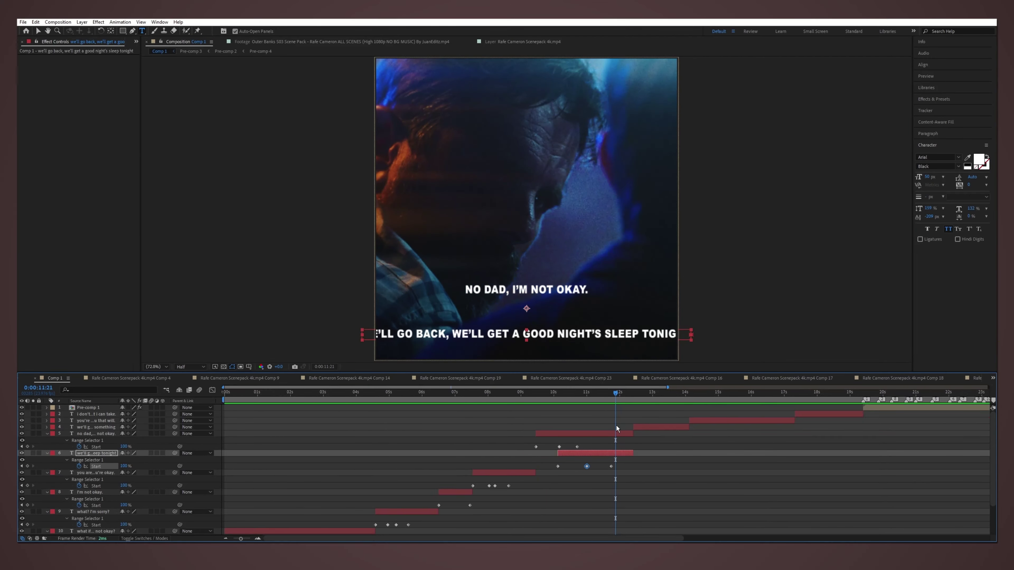
key(ctrl+t)
click(644, 391)
Step: Retime the steak line's fade keyframe earlier and apply Fade Up Words to the feel-completely-different line
key(space)
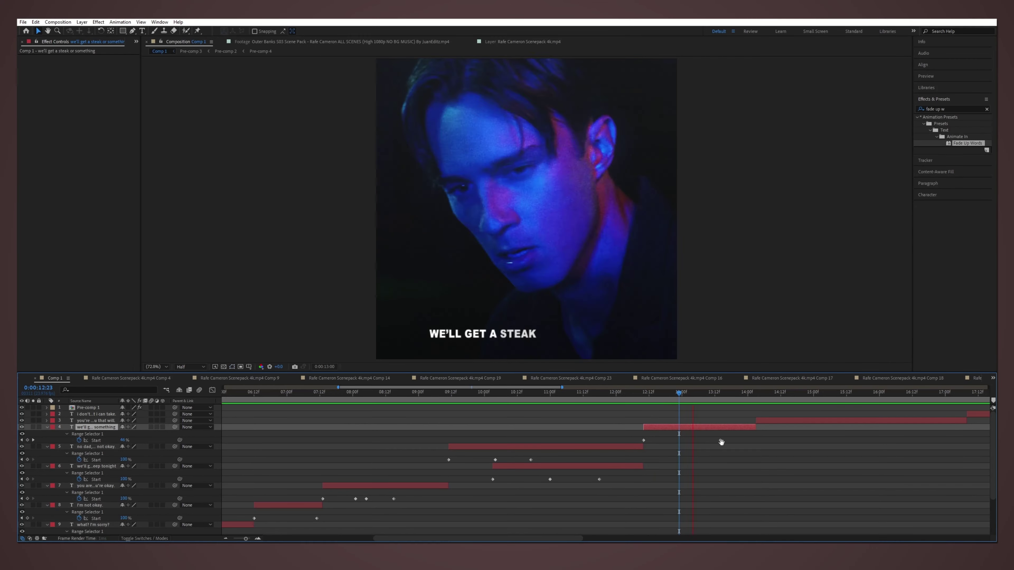
drag(714, 440, 665, 440)
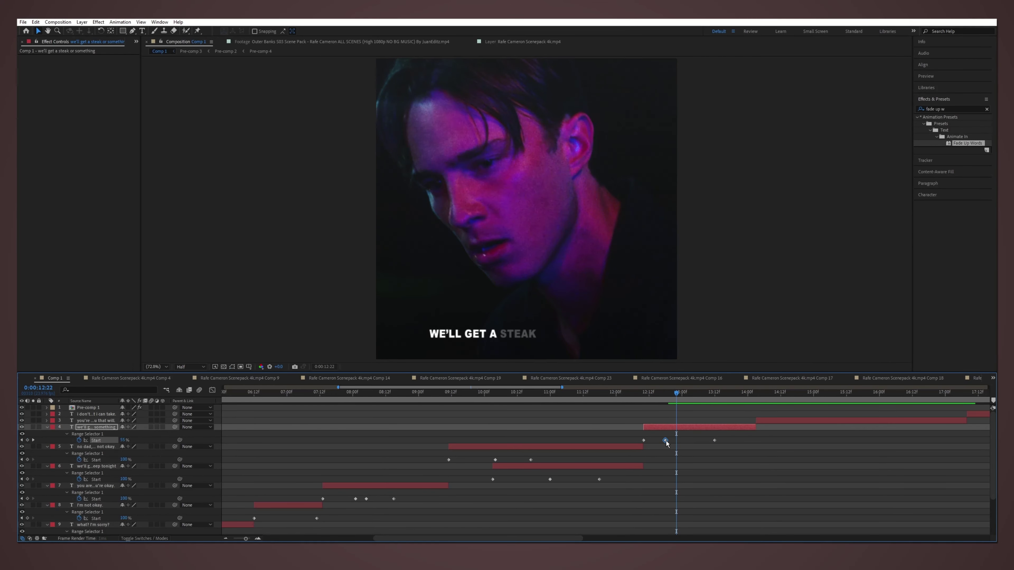
click(758, 421)
key(i)
key(minus)
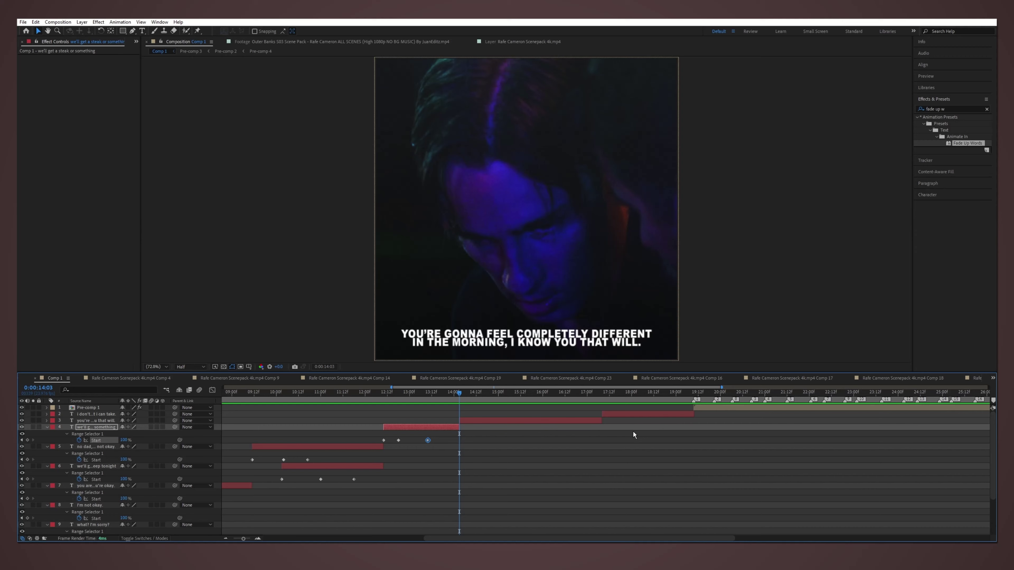
double_click(967, 143)
Step: Nudge the feel-completely-different line's middle Start keyframe slightly later and replay the fade
key(u)
key(k)
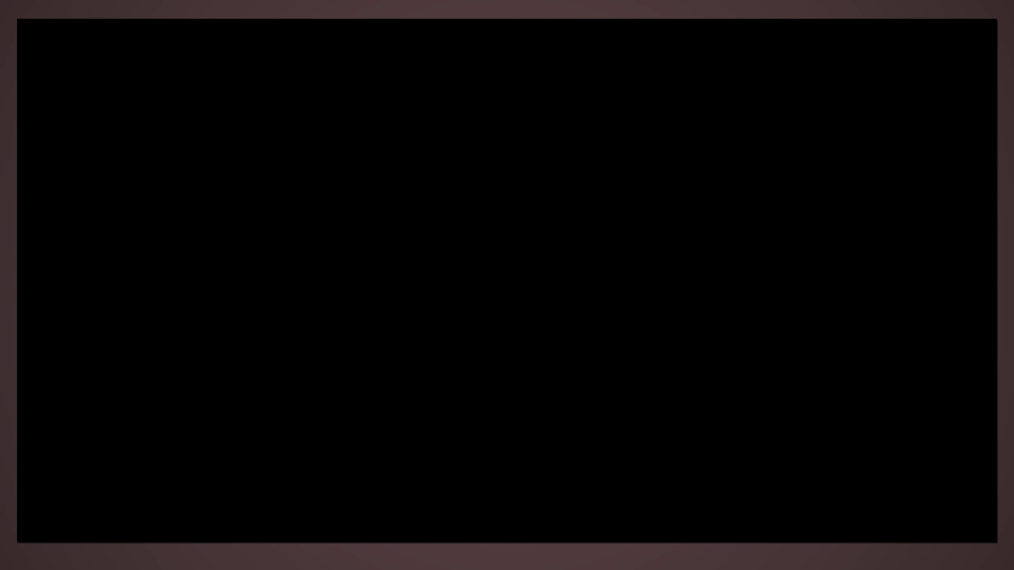
key(i)
key(space)
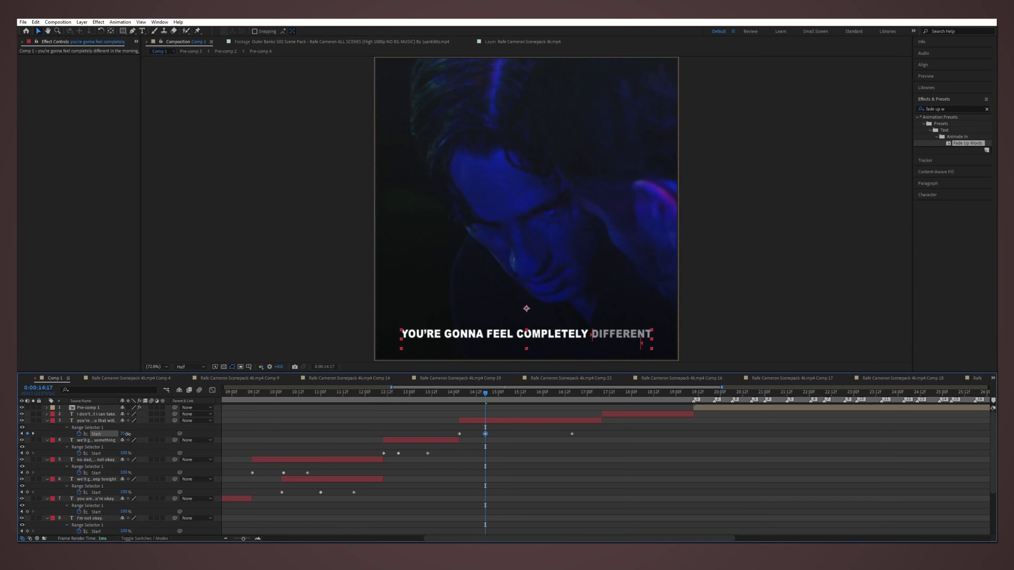
drag(485, 434, 489, 434)
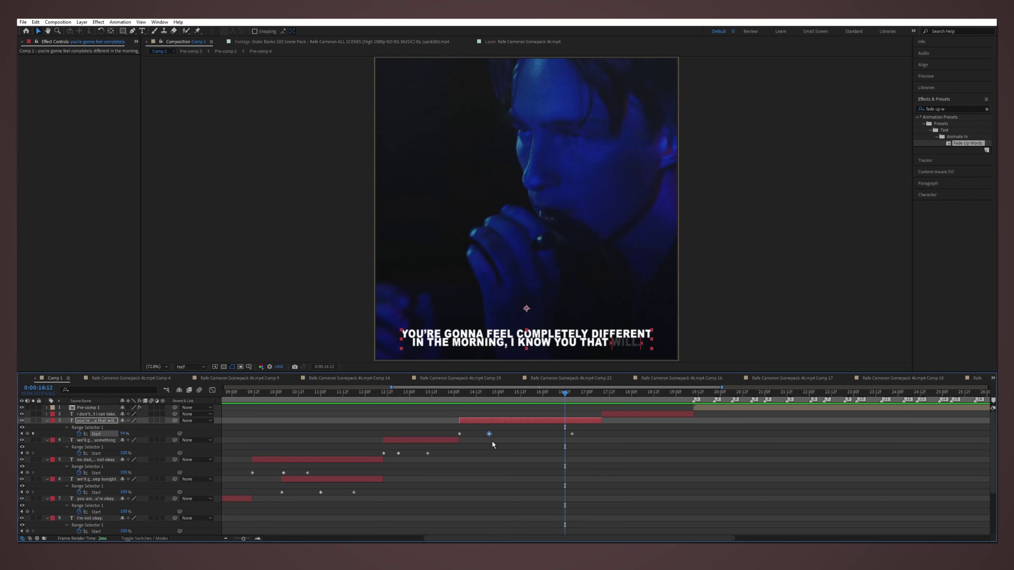
click(428, 398)
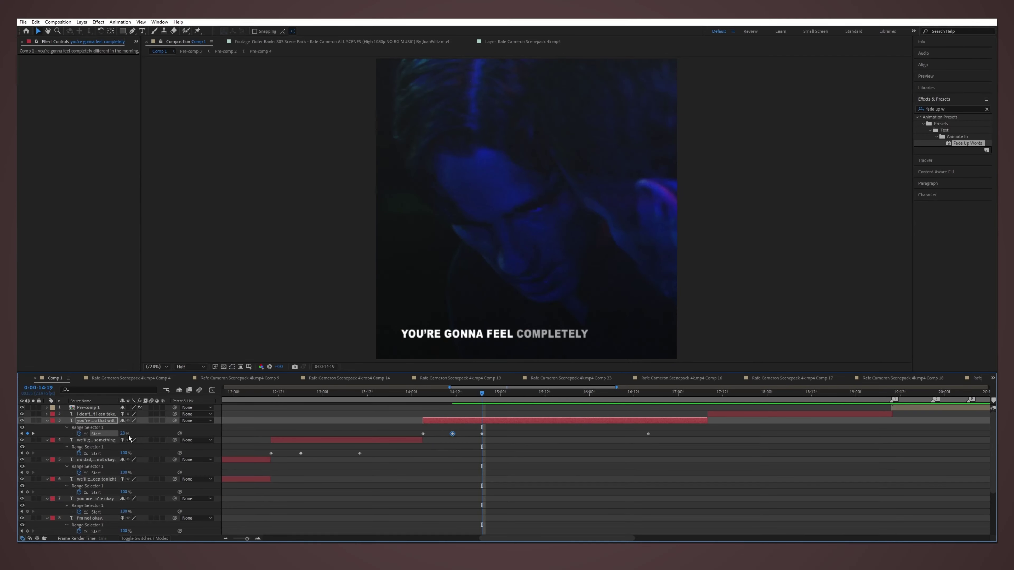
key(minus)
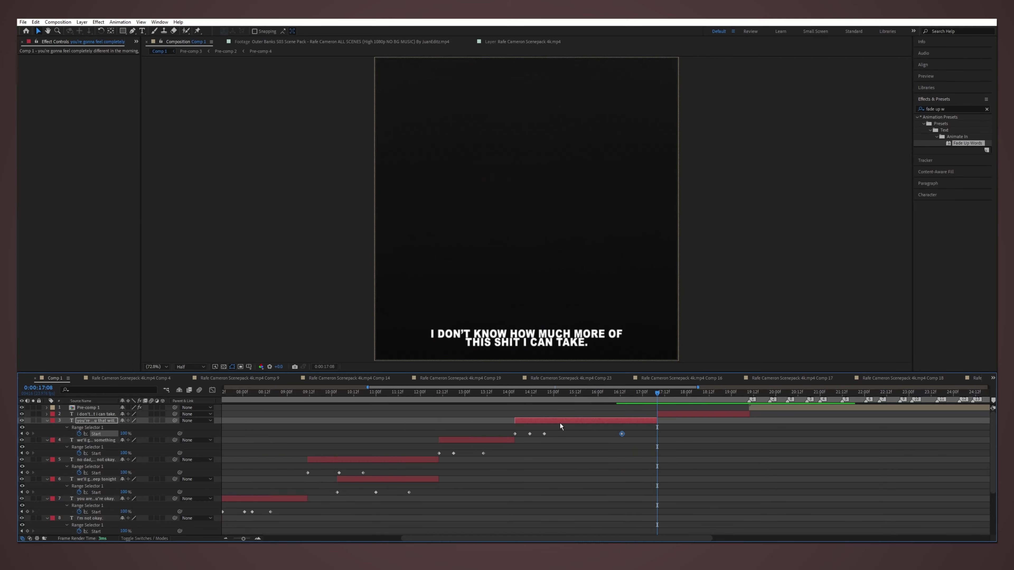
Step: Apply Fade Up Words to the can't-take-more caption and retime its Start keyframe
drag(967, 143, 628, 414)
key(equal)
key(space)
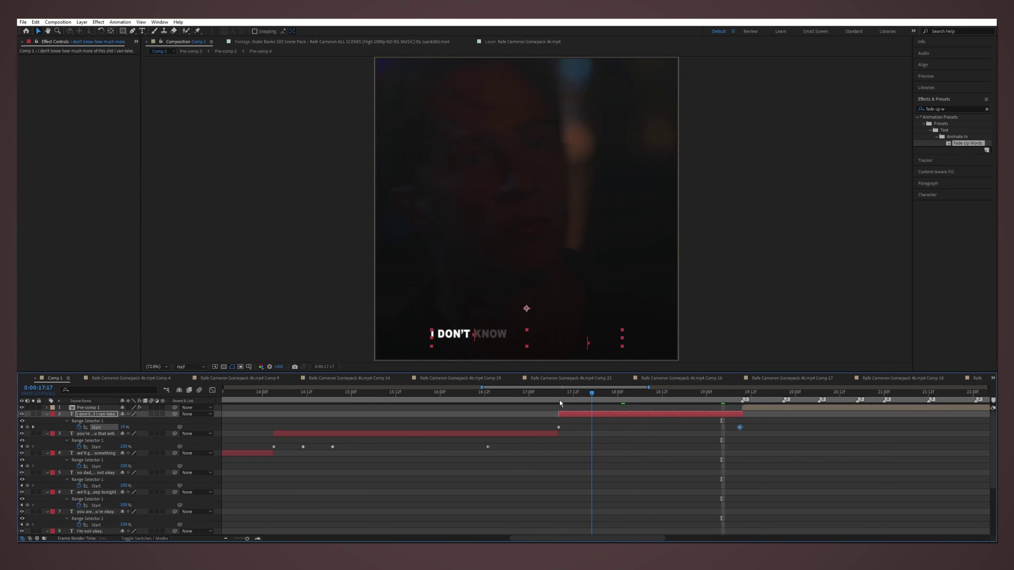
key(space)
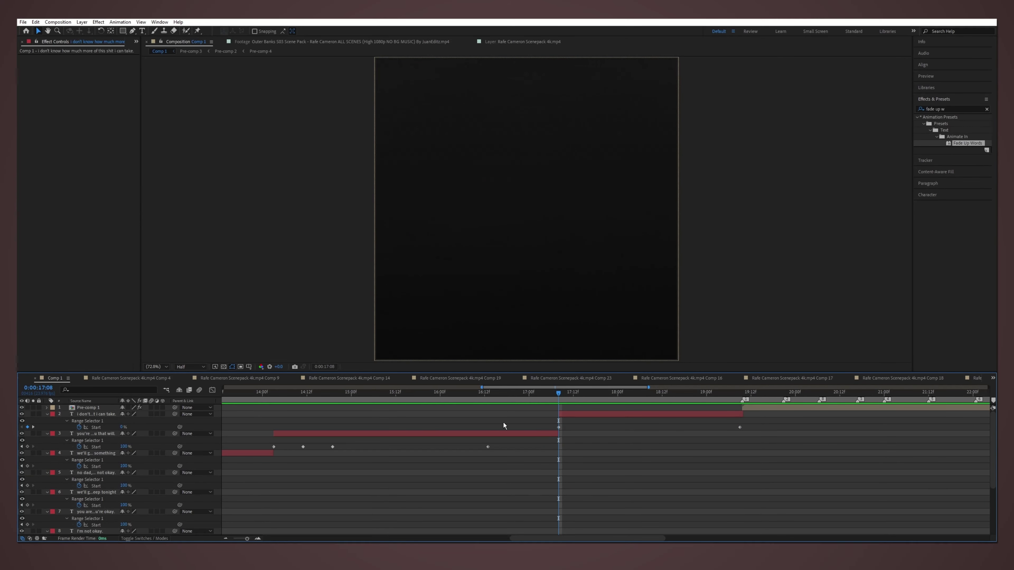
key(space)
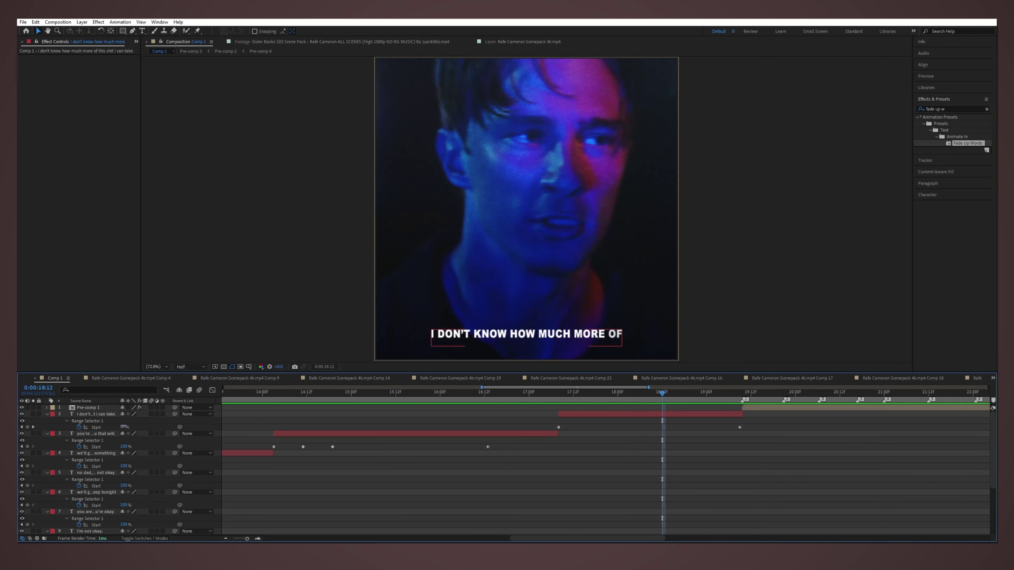
drag(124, 427, 754, 437)
key(space)
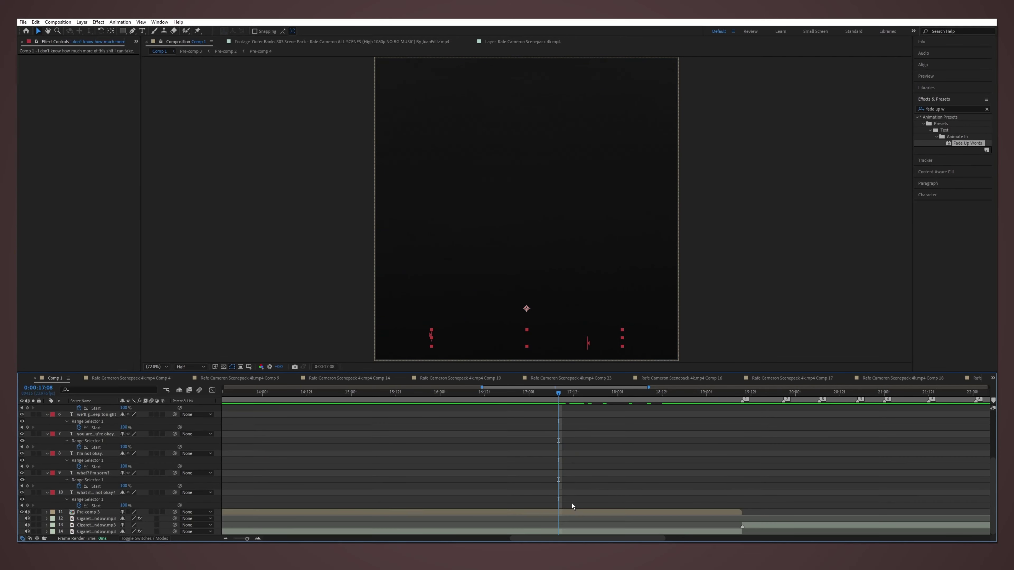
double_click(572, 503)
Step: Delete Pre-comp 2's Opacity fade keyframes and Black Solid 2 to reveal the footage
key(Delete)
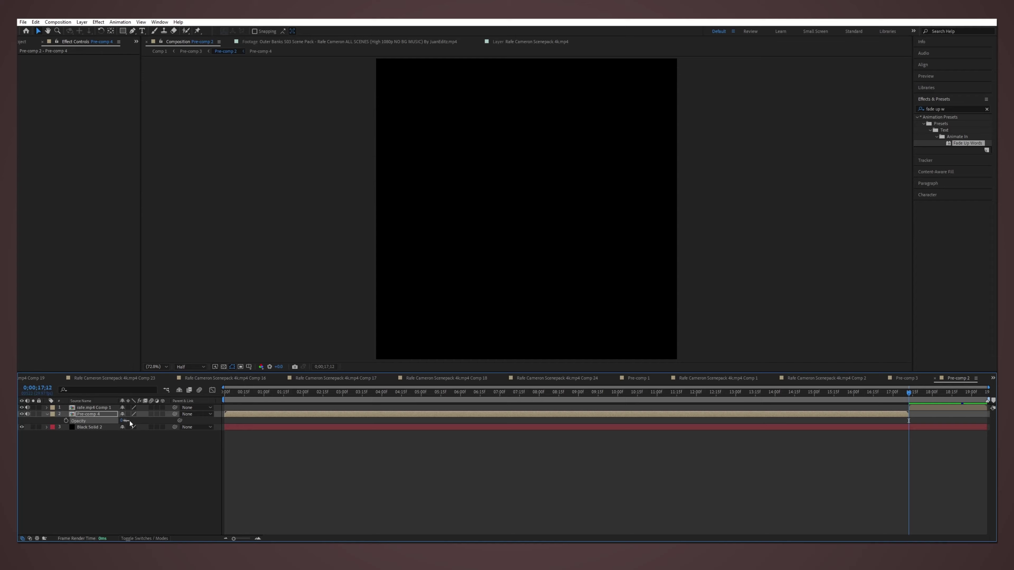
click(89, 427)
key(Delete)
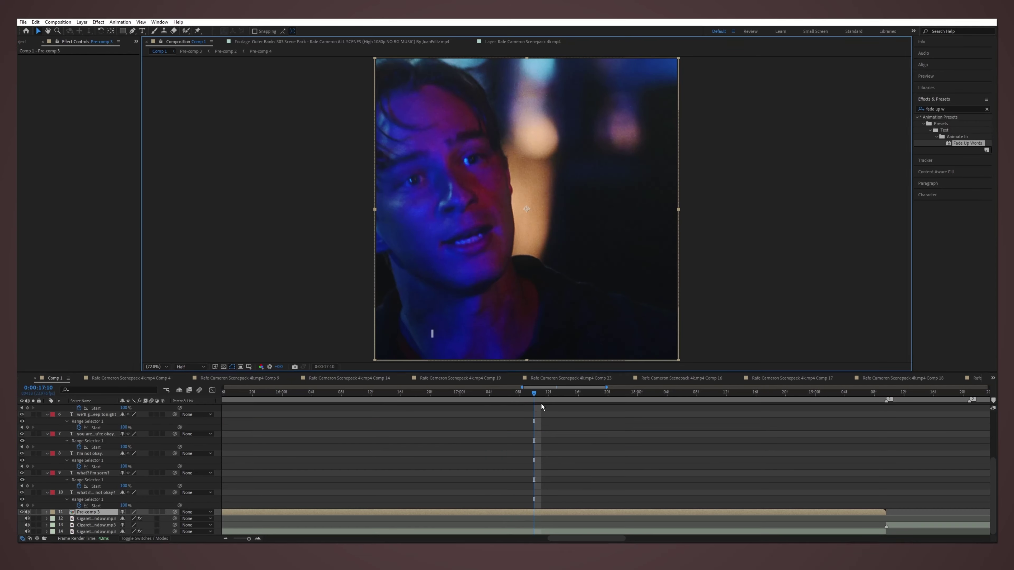
Step: Collapse all layer properties and zoom the timeline to the first 21 seconds
click(484, 401)
click(505, 415)
key(u)
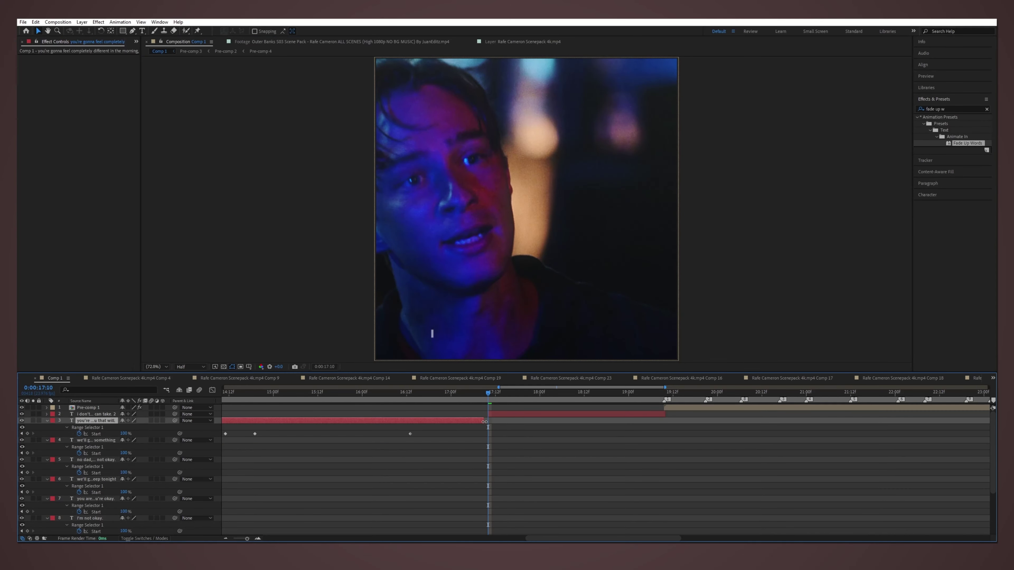
key(ctrl+shift+a)
key(u)
key(semicolon)
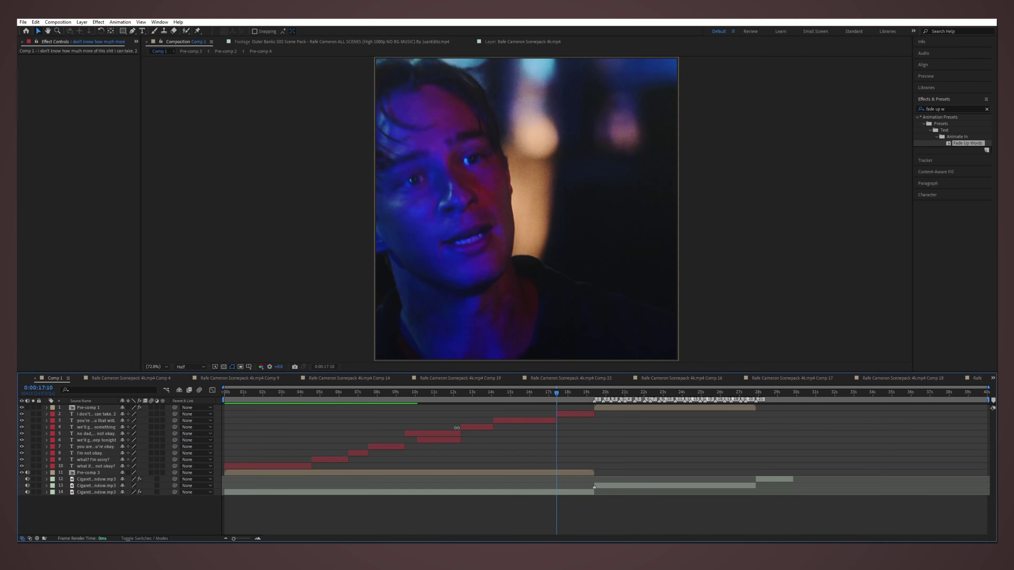
click(272, 392)
key(equal)
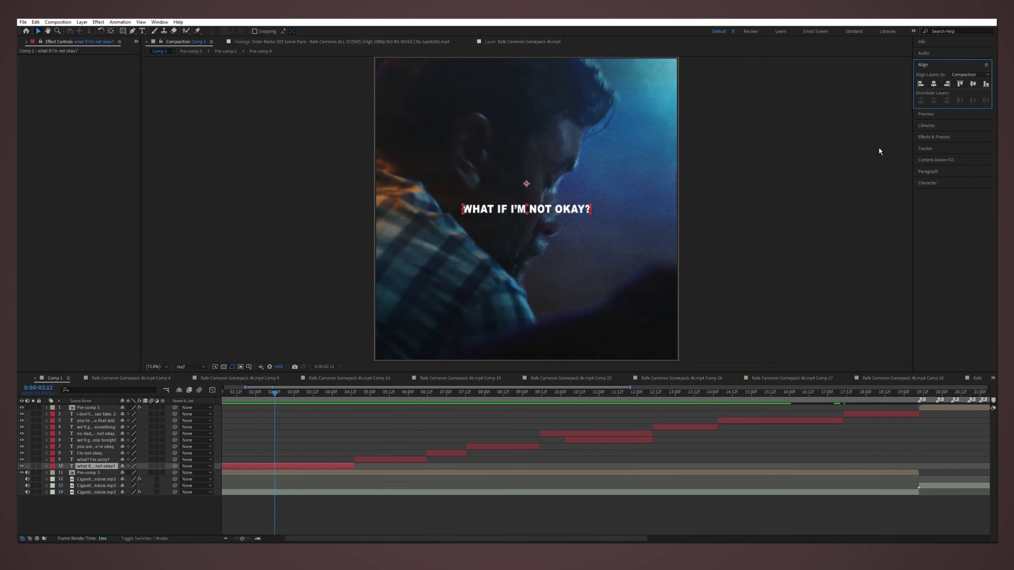
Step: Move the good-night's-sleep text down beneath "No dad, I'm not okay" at the No dad shot
click(444, 393)
click(451, 454)
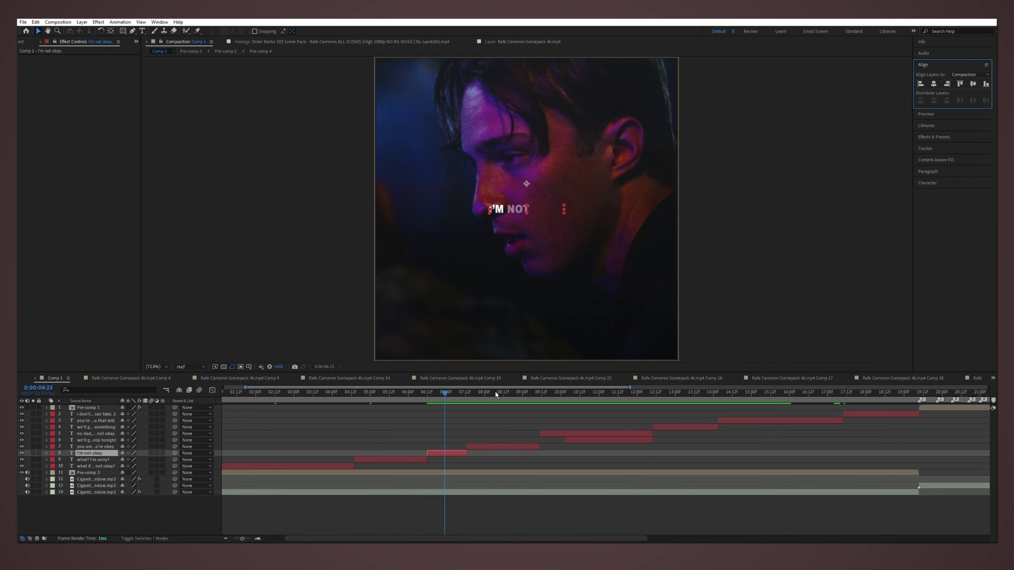
drag(495, 392, 556, 430)
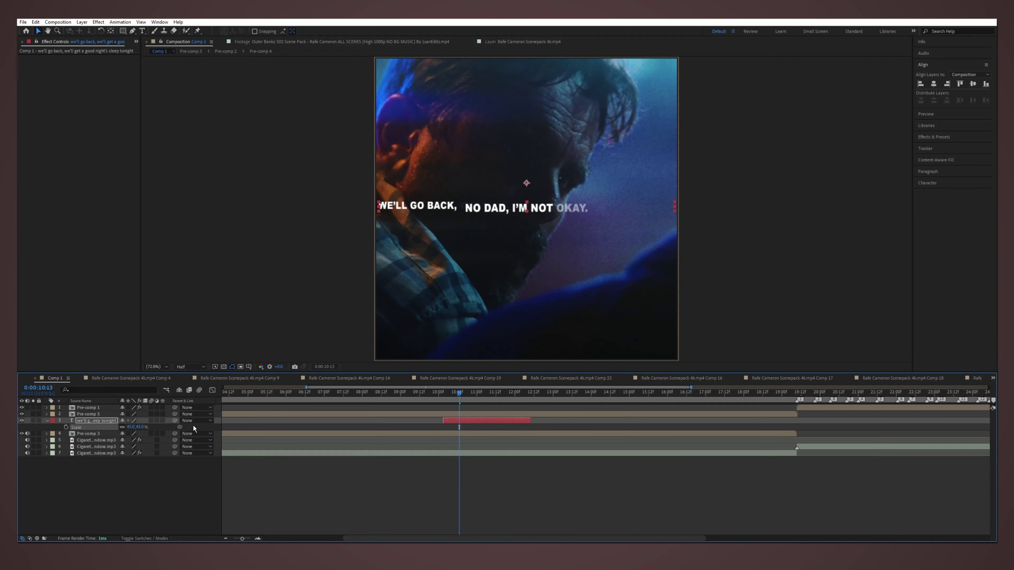
key(p)
drag(524, 211, 524, 225)
key(ctrl+t)
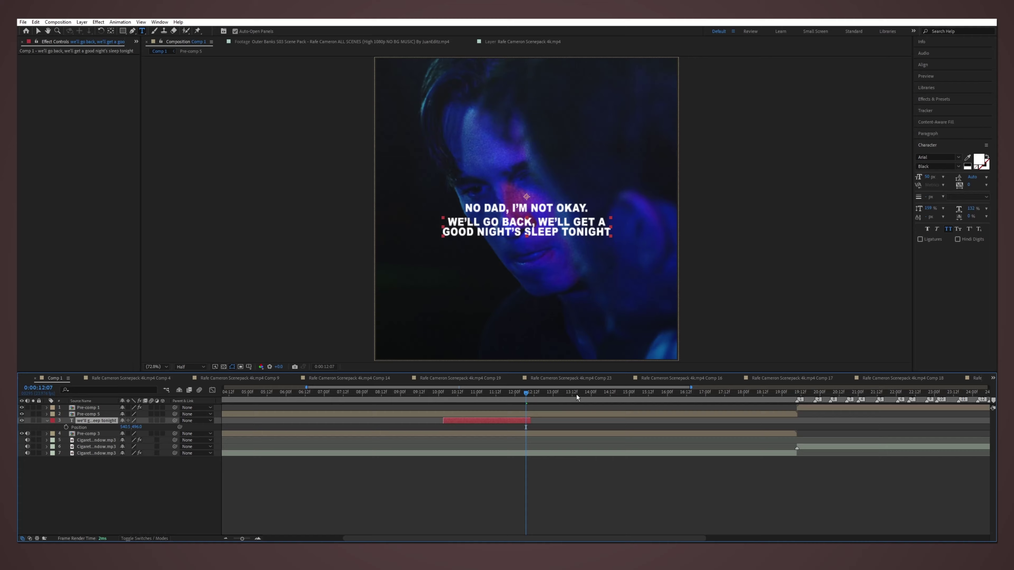
key(ctrl+z)
Step: Set the two caption layers' Scale to 70 in Comp 1 and lower them toward the frame bottom
double_click(581, 413)
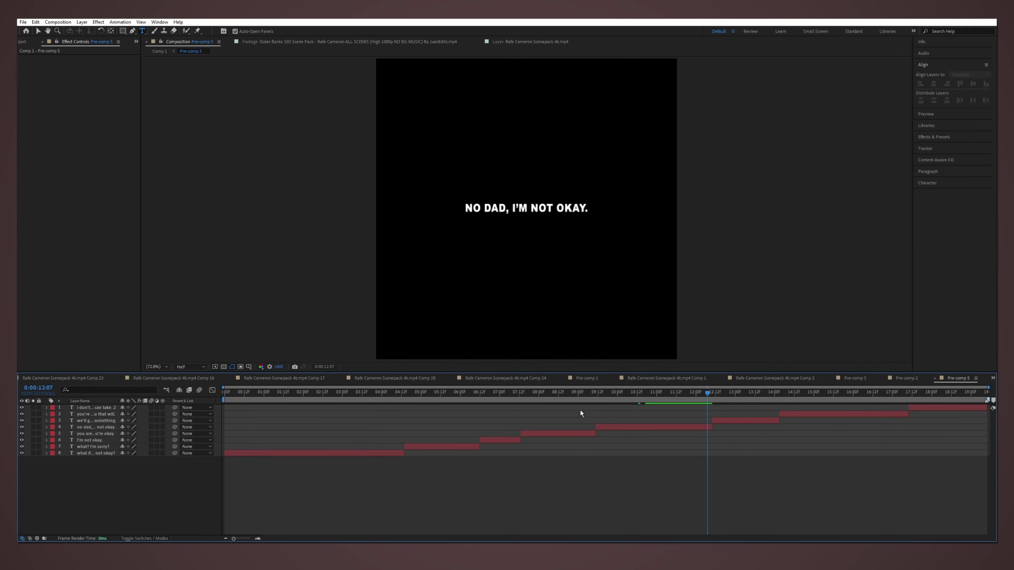
click(881, 414)
drag(412, 212, 646, 224)
click(159, 52)
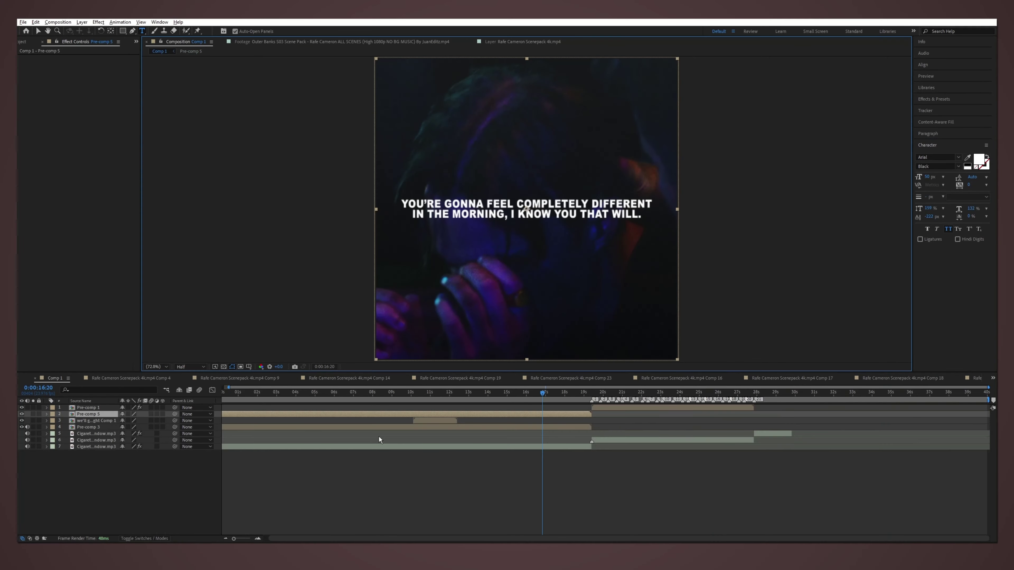
drag(366, 393, 337, 396)
key(s)
ctrl+click(257, 426)
key(s)
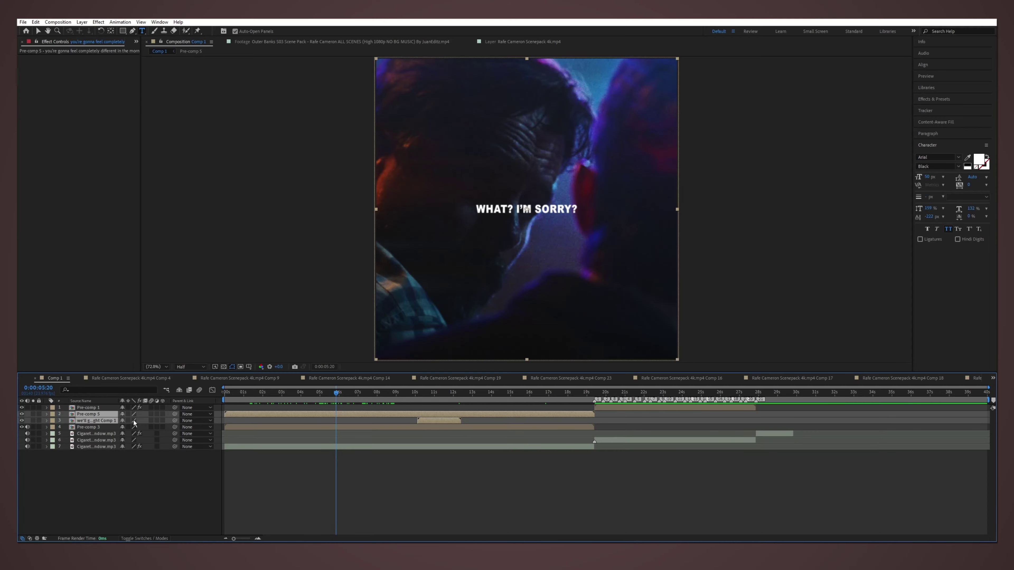
click(131, 420)
text(70)
key(Return)
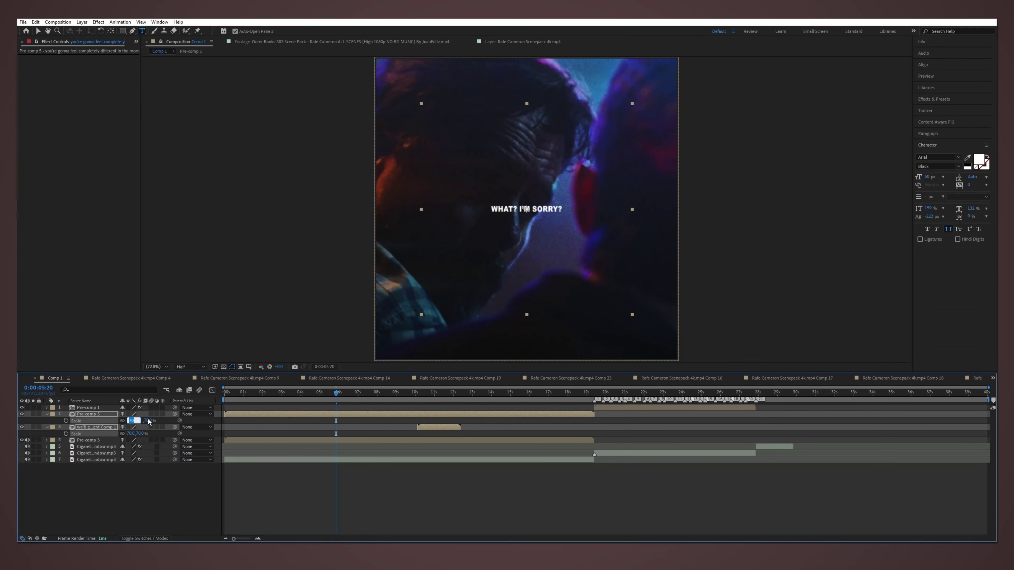
drag(137, 421, 167, 420)
click(263, 393)
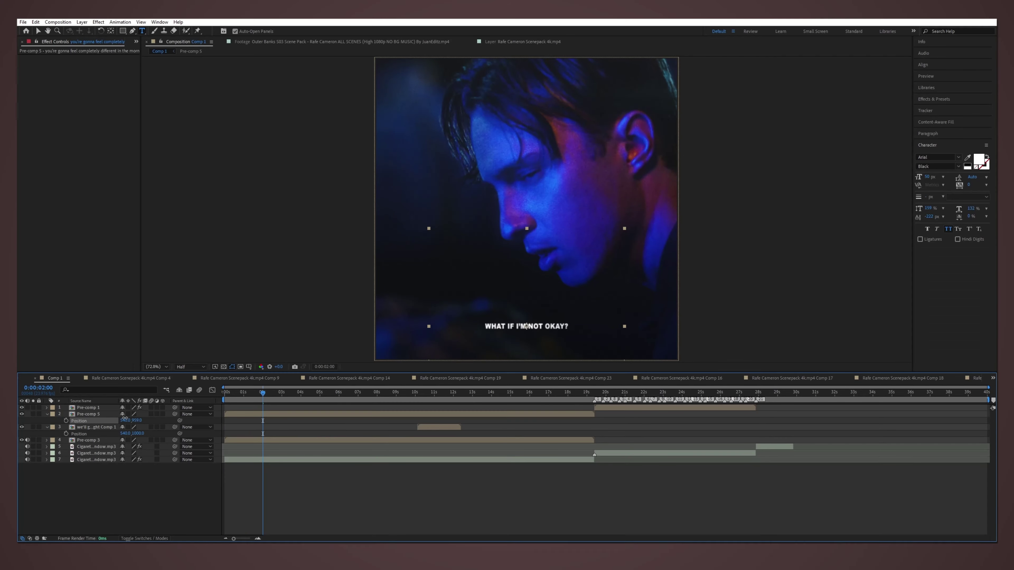
Step: In Pre-comp 5, show opacity keyframes for the 'what if', 'what? I'm sorry' and 'I'm not okay' lines
double_click(281, 414)
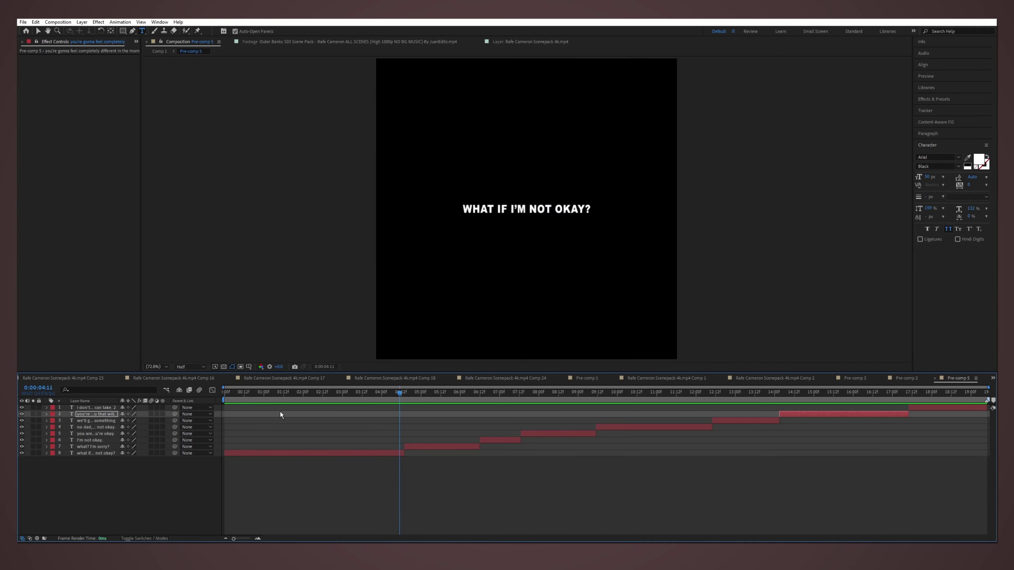
click(96, 452)
key(t)
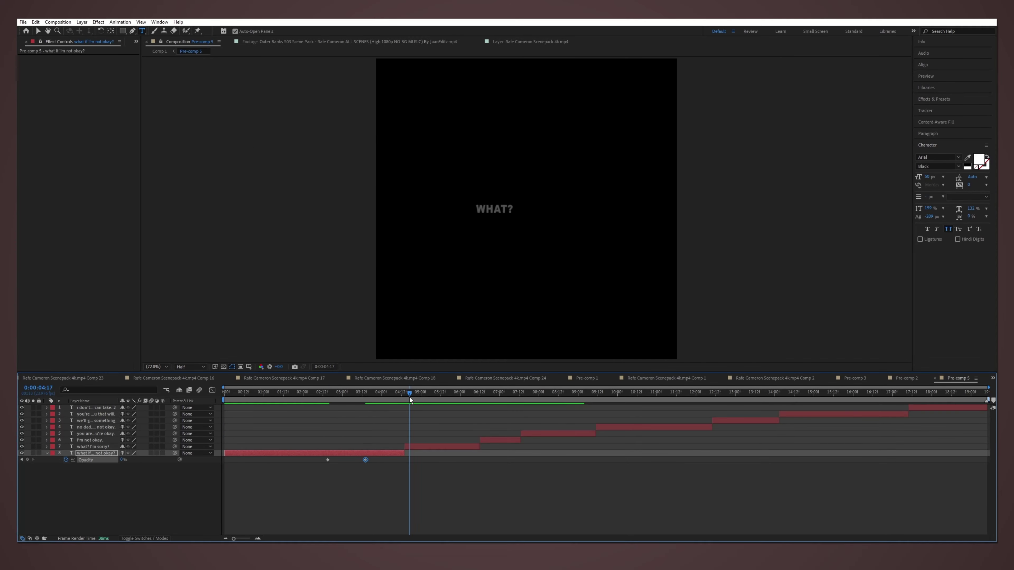
drag(410, 400, 448, 399)
click(443, 446)
key(t)
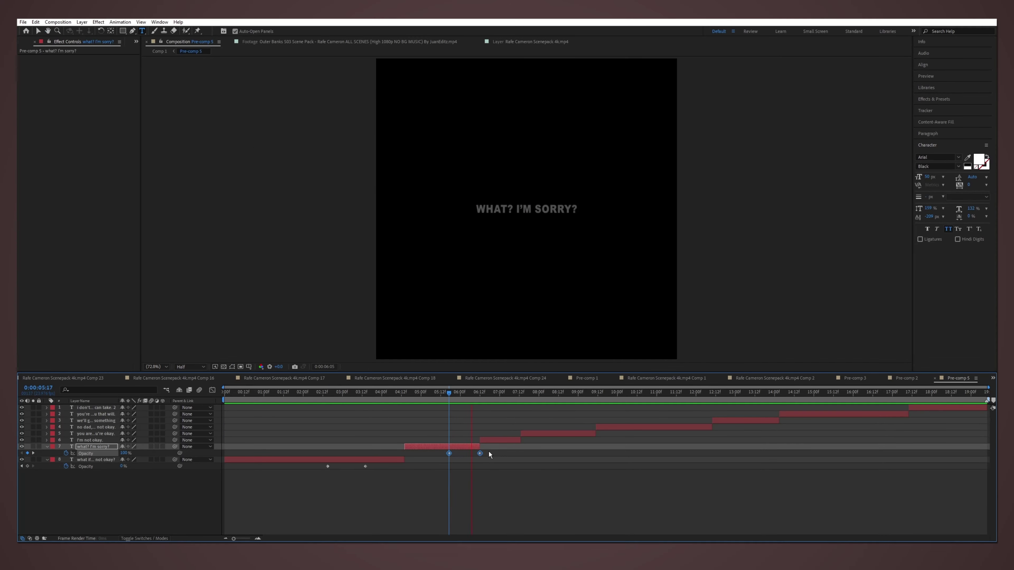
click(513, 439)
key(t)
key(equal)
key(minus)
Step: Show opacity keyframes for the 'you're okay', 'no dad', 'steak or something' and 'you're gonna feel' lines
click(557, 398)
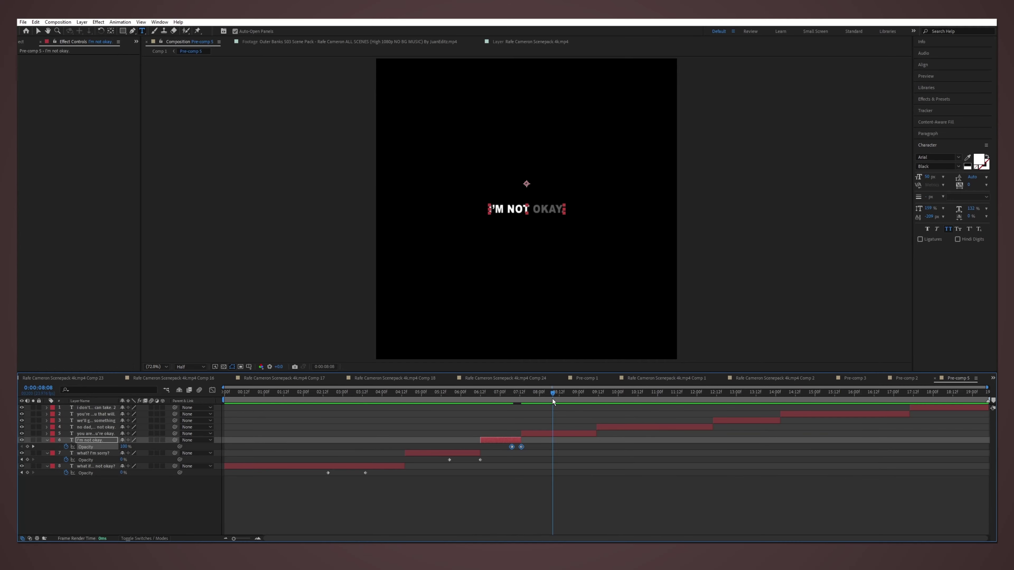
click(584, 433)
key(t)
click(663, 427)
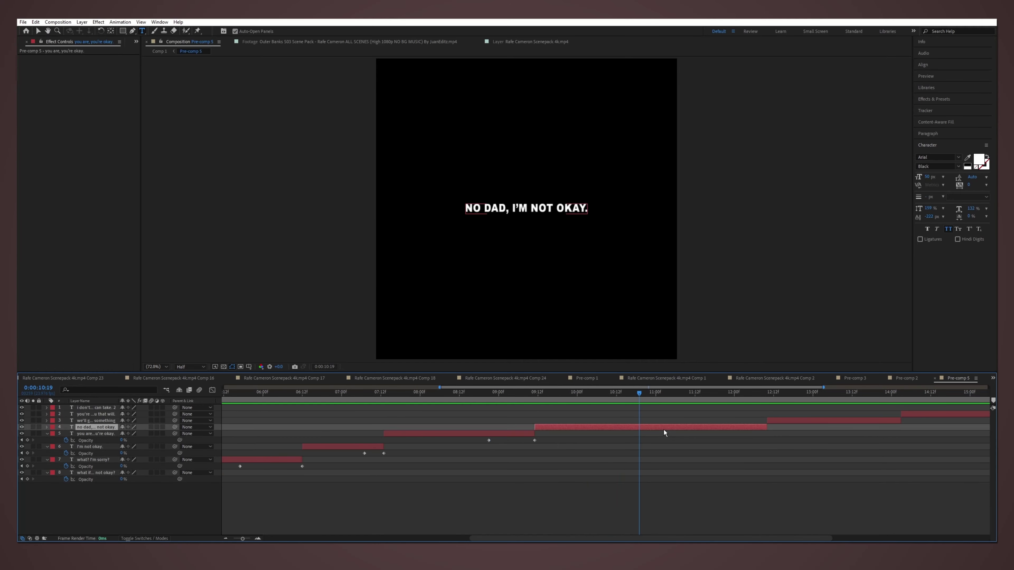
key(t)
mouse_move(723, 398)
mouse_down()
mouse_move(721, 425)
mouse_move(730, 428)
mouse_up()
key(t)
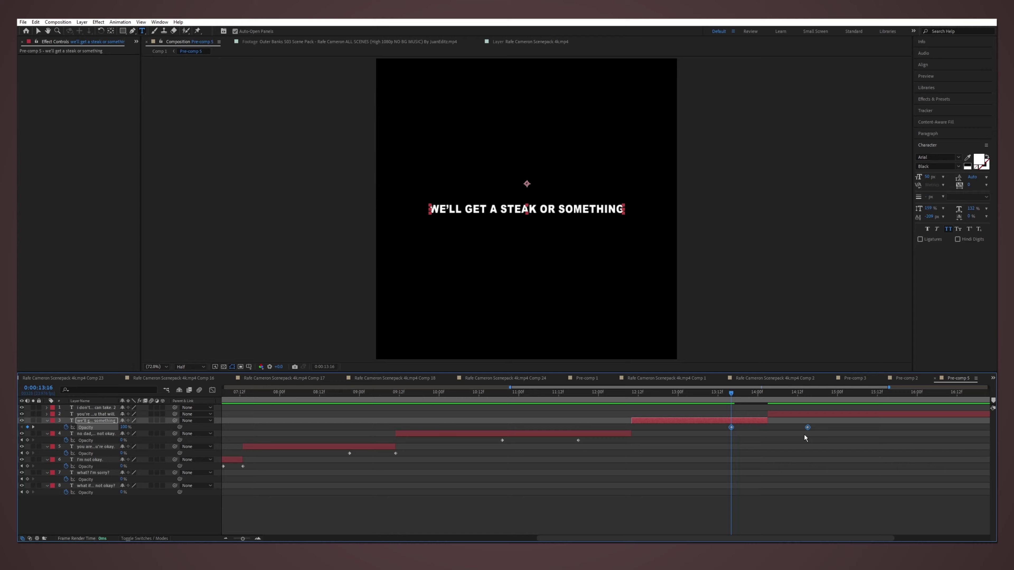
click(850, 404)
click(918, 414)
key(t)
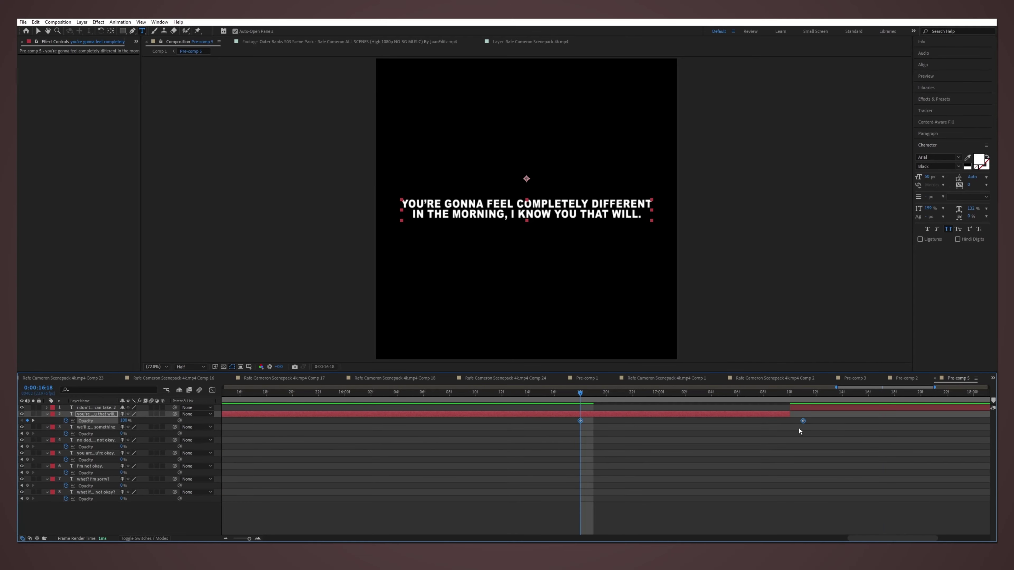
drag(799, 428, 950, 409)
Step: In Comp 1, slide the 'we'll go back' subtitle's second opacity keyframe to its layer end
click(159, 52)
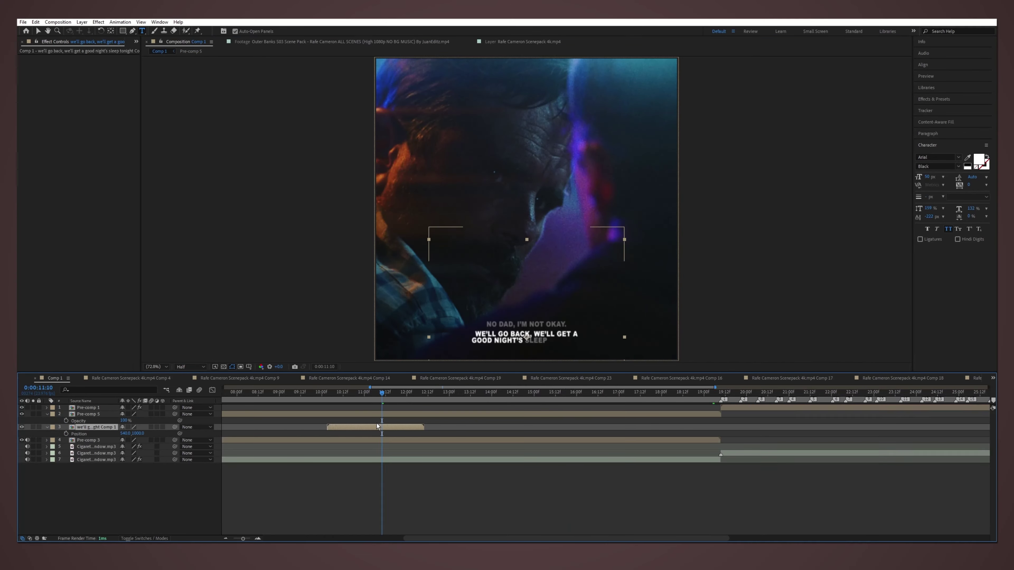
drag(636, 434, 564, 433)
scroll(415, 397, down, 3)
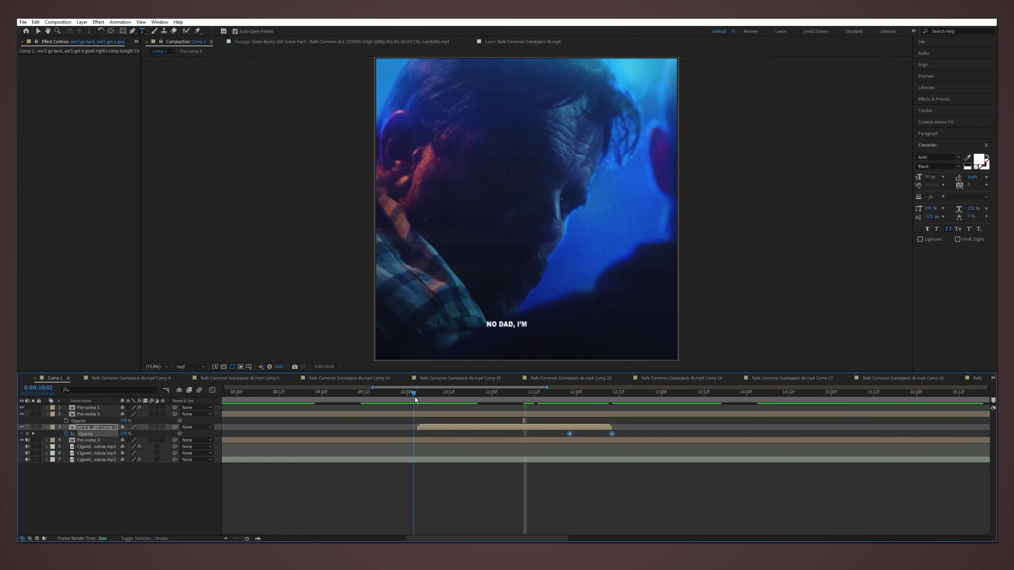
drag(525, 393, 530, 403)
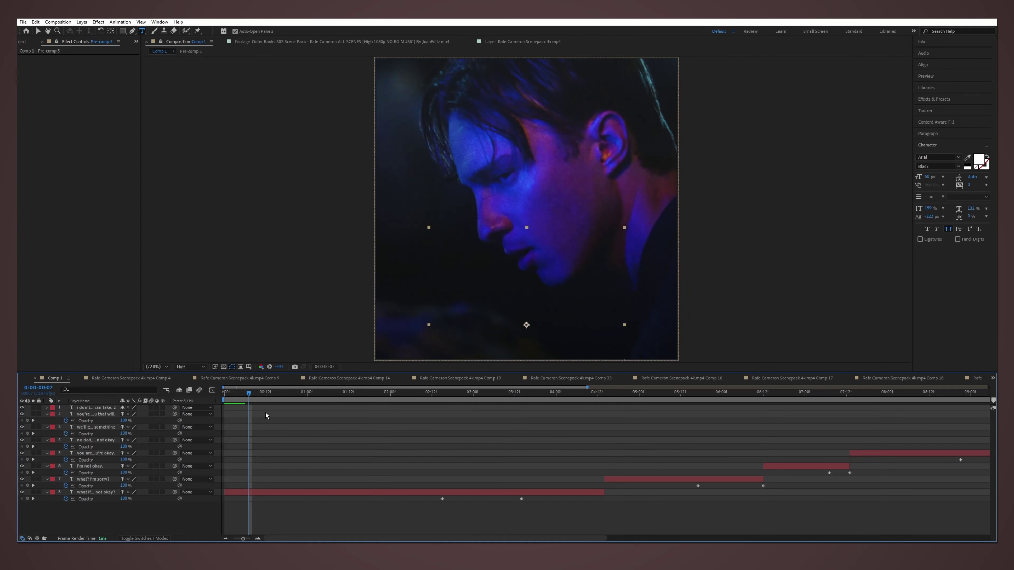
key(shift+period)
key(shift+period)
key(shift+period)
key(ctrl+a)
Step: Colour the 'WHAT IF I'M NOT OKAY?' lyric text red
key(Return)
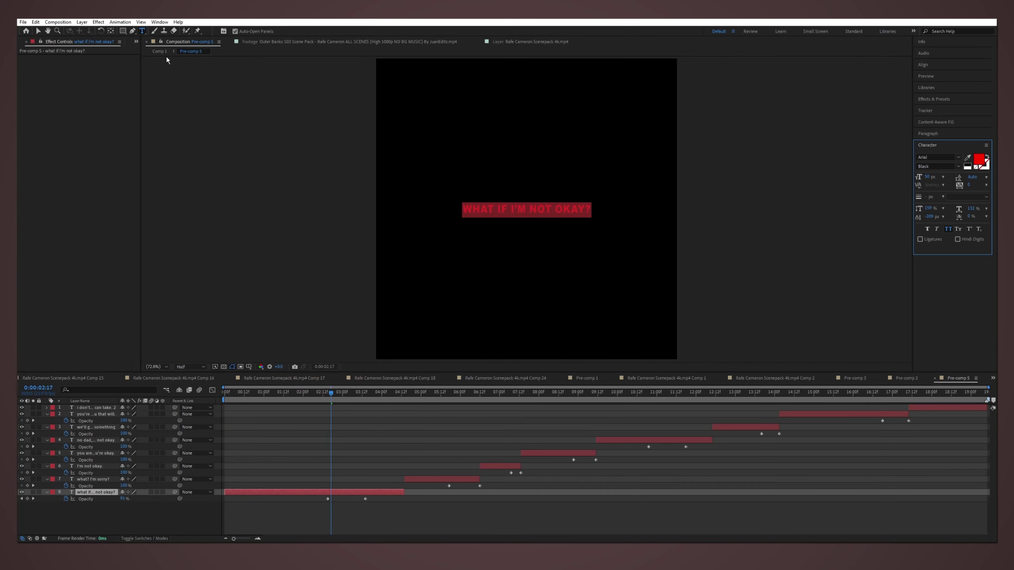
key(shift+comma)
double_click(290, 414)
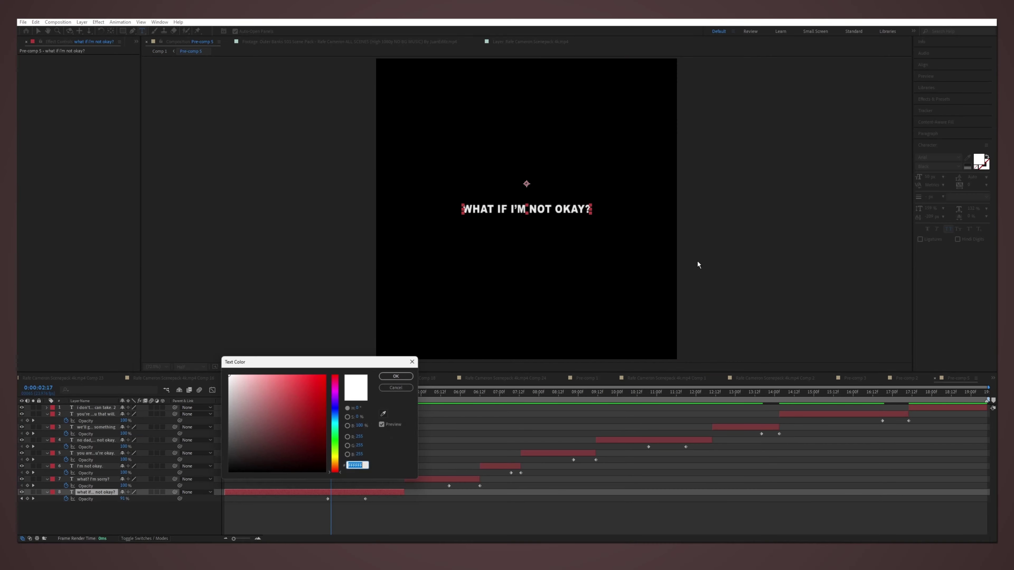
key(Return)
key(shift+comma)
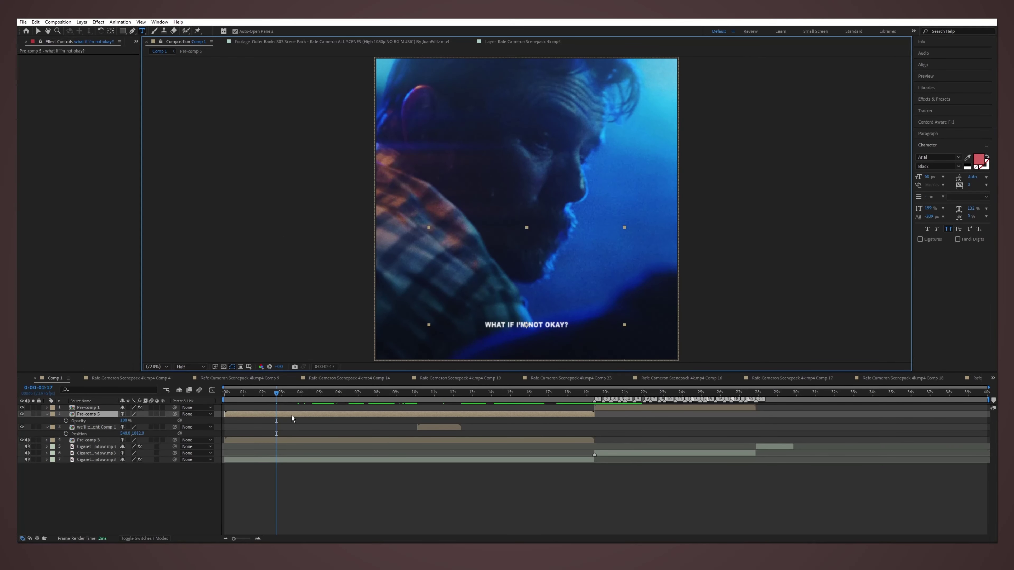
double_click(292, 418)
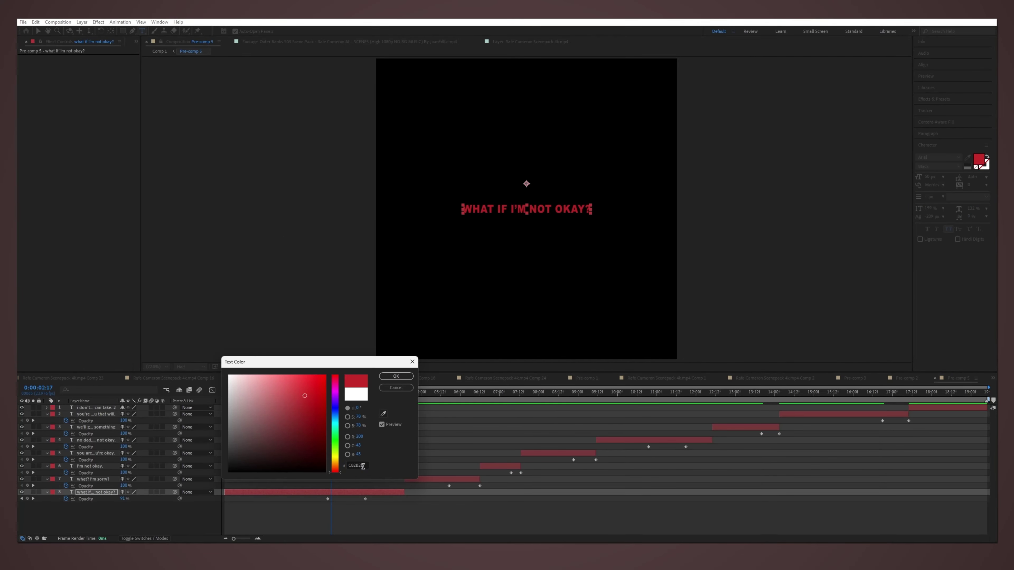
key(Return)
Step: Make the 'I'M NOT OKAY' and 'NO DAD, I'M NOT OKAY' lines red
double_click(504, 467)
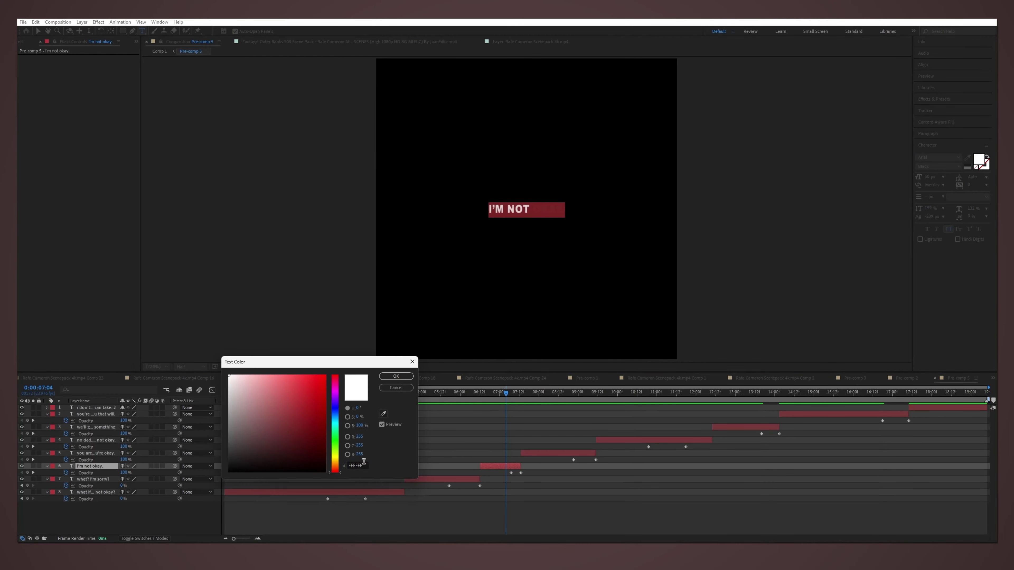
key(Return)
click(625, 391)
click(638, 440)
double_click(638, 440)
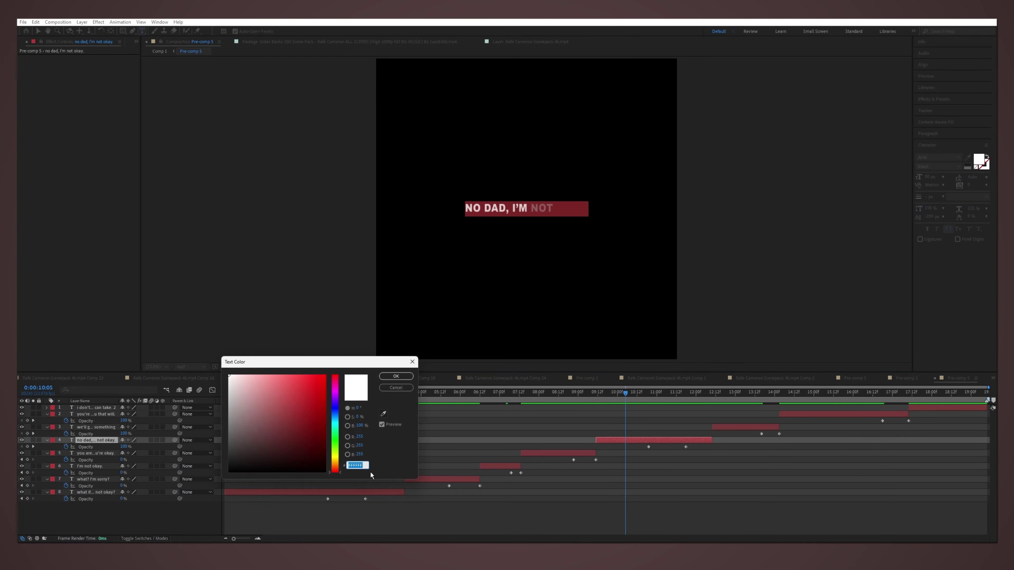
key(Return)
Step: Turn the 'I DON'T KNOW HOW MUCH MORE' line red and select Pre-comp 5 in Comp 1
drag(679, 393, 818, 392)
double_click(835, 414)
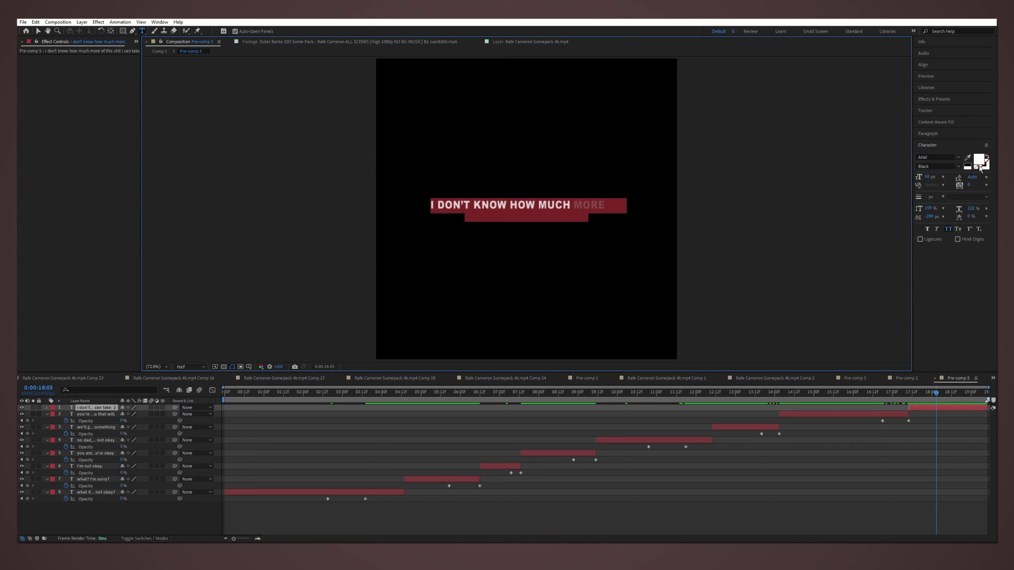
key(Return)
click(159, 51)
click(338, 411)
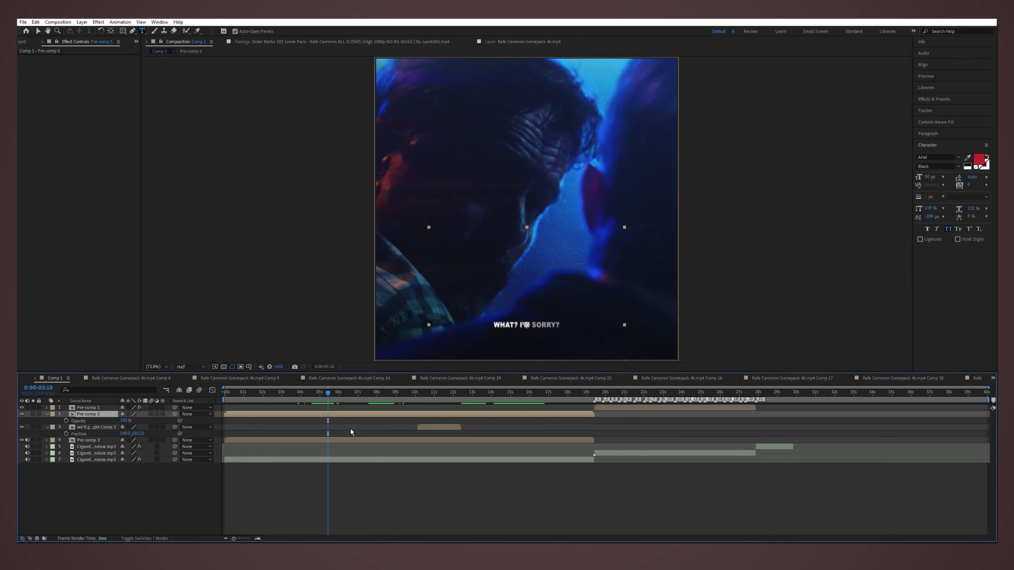
click(933, 99)
Step: Apply Glow to the Pre-comp 5 subtitles with Intensity 0.5
double_click(945, 321)
key(equal)
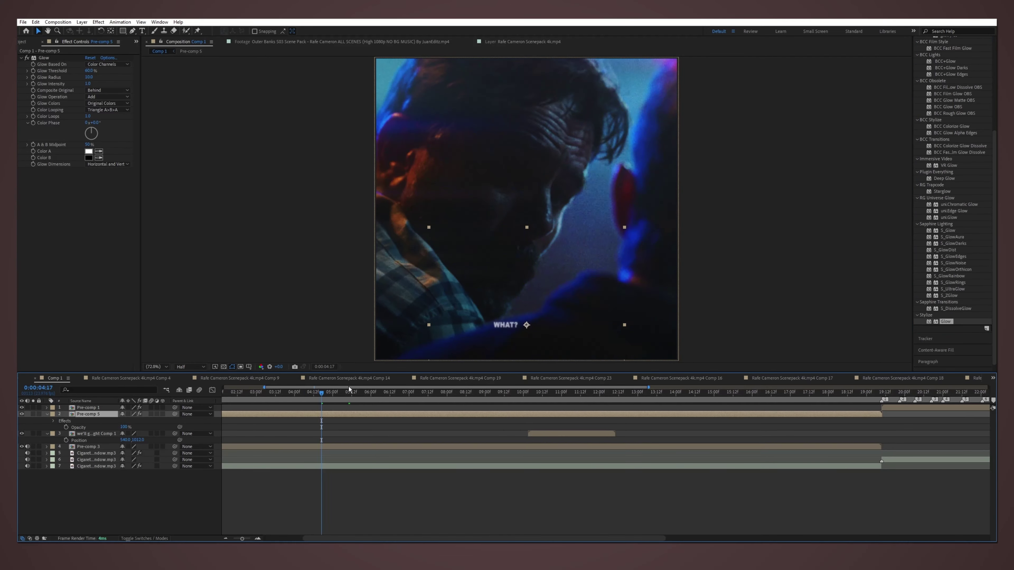
drag(348, 392, 346, 392)
text(0.5)
key(Return)
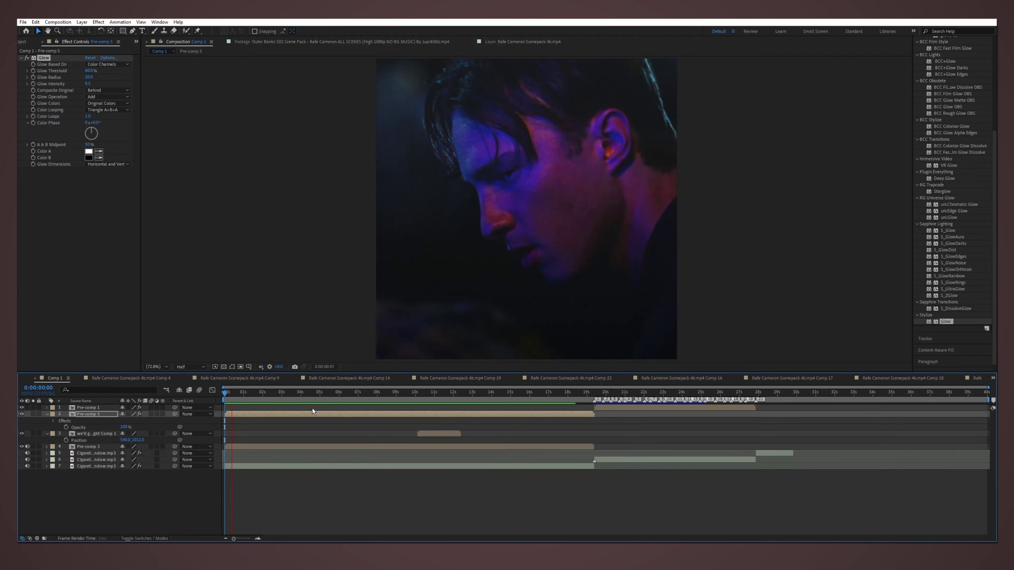
Step: Add a Drop Shadow to the subtitles with 70% opacity
text(drop sha)
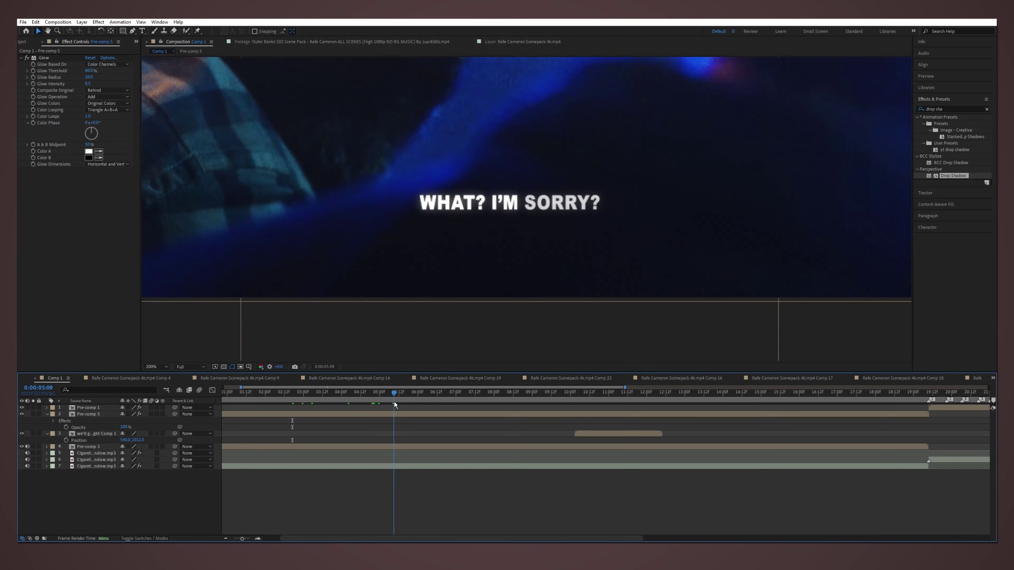
click(510, 203)
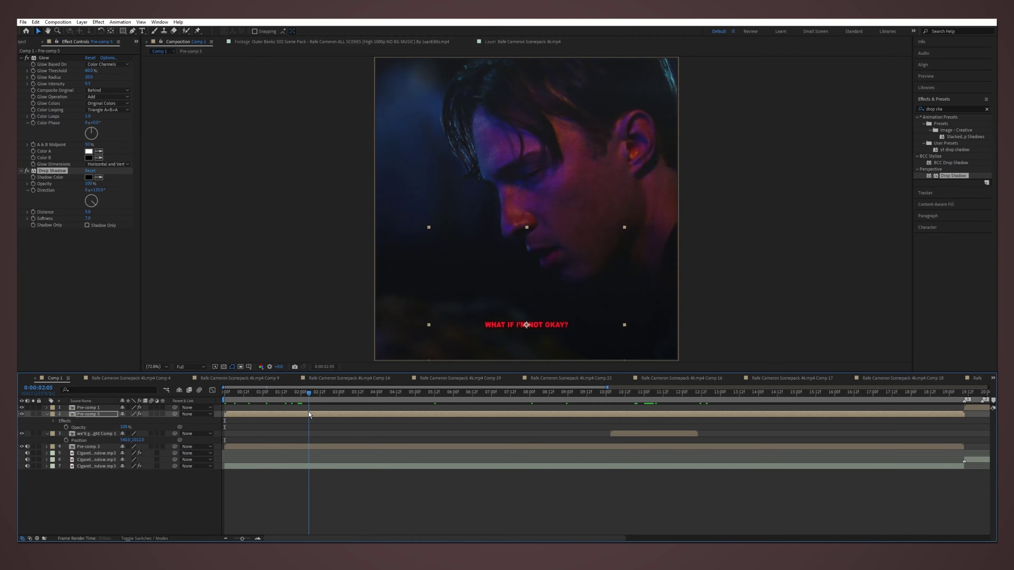
click(90, 184)
Step: Set an Opacity keyframe on Pre-comp 6 for the 'we'll go back' subtitle
click(414, 393)
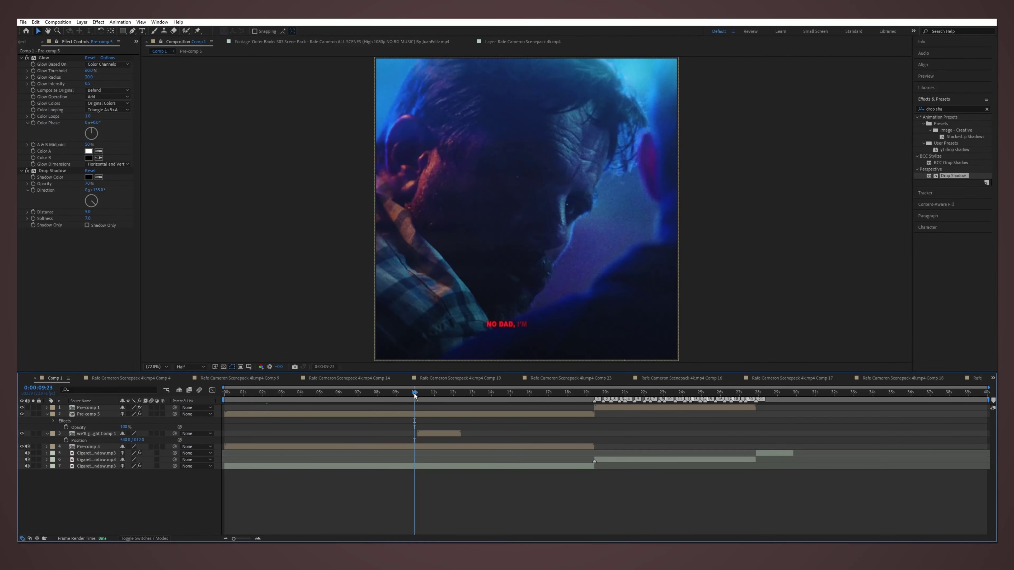
click(444, 434)
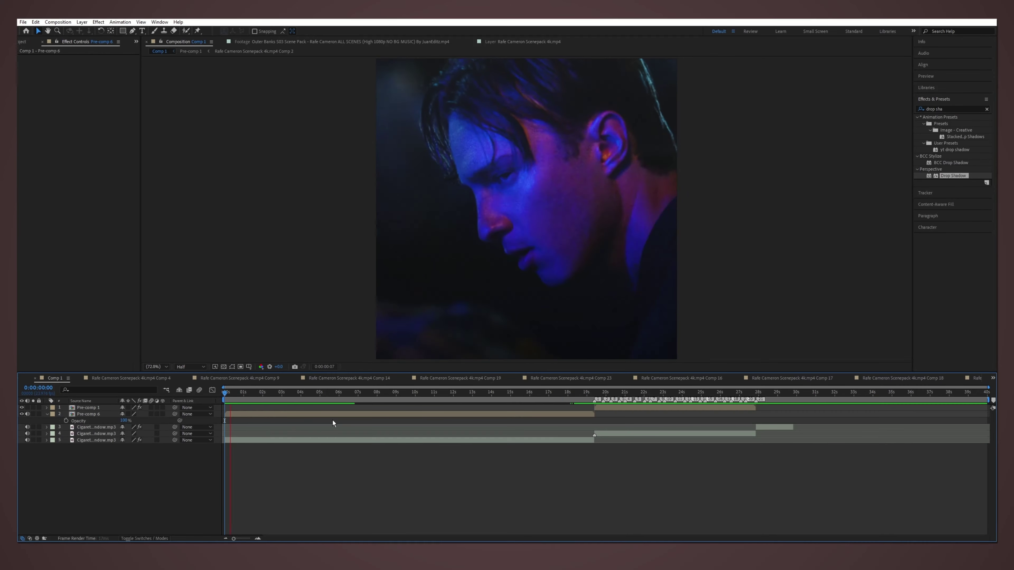
click(334, 423)
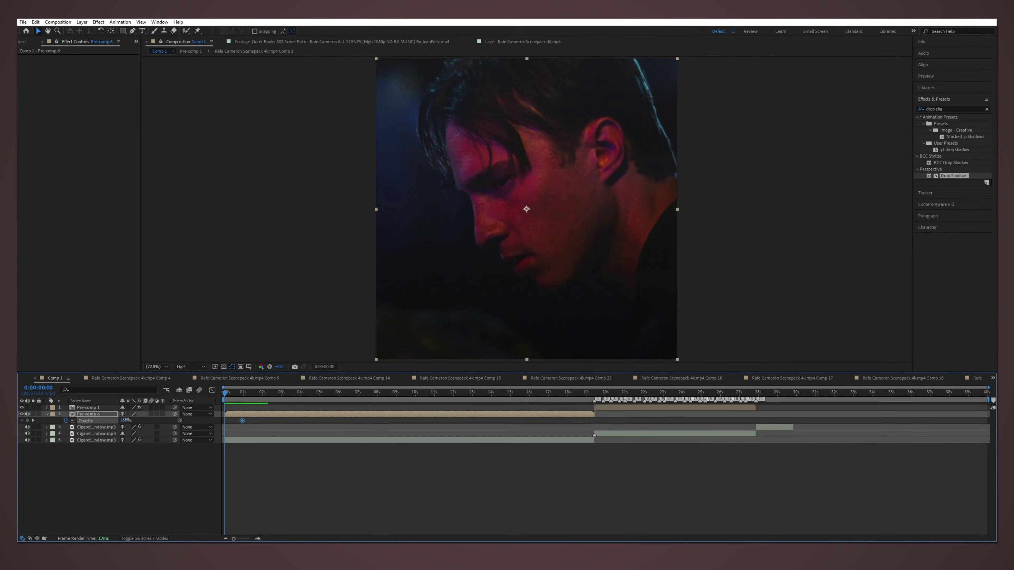
Step: Drag Pre-comp 6's opacity down to 0% and preview the edit
drag(126, 420, 85, 420)
key(space)
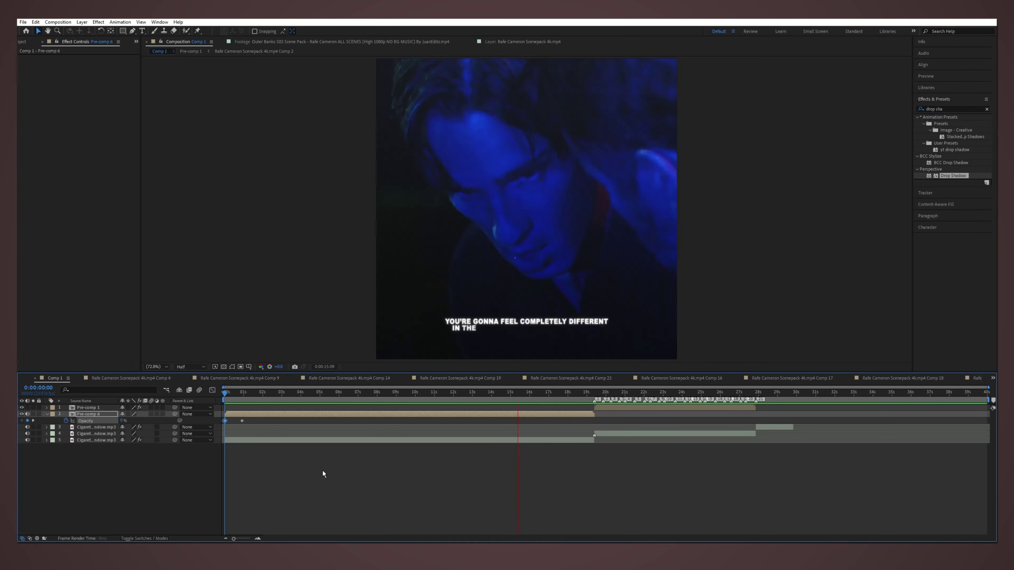
scroll(574, 423, up, 3)
Step: Apply the 'mm shake out d' preset to Pre-comp 6 and show its keyframes
click(959, 108)
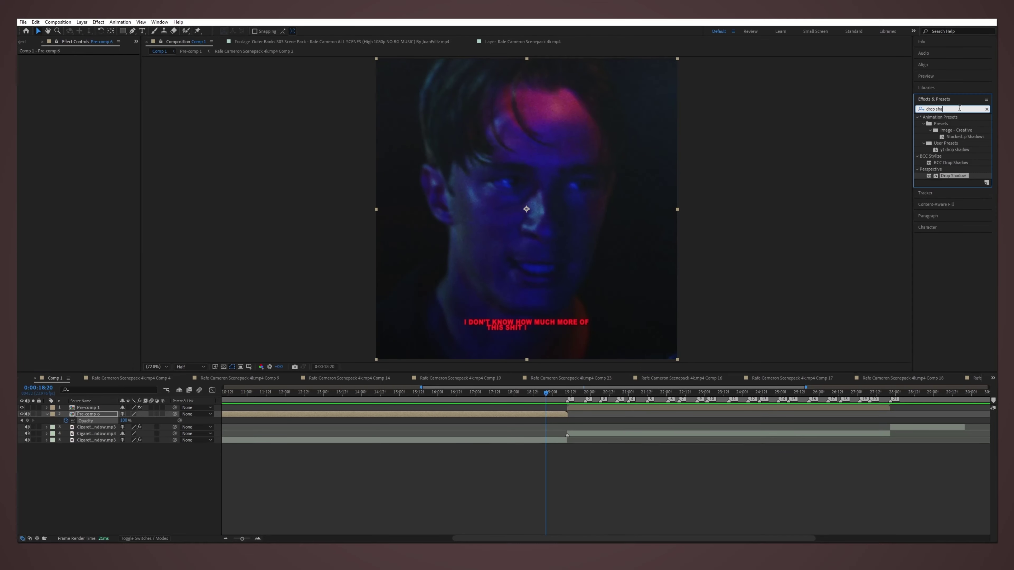
key(ctrl+a)
text(shake out)
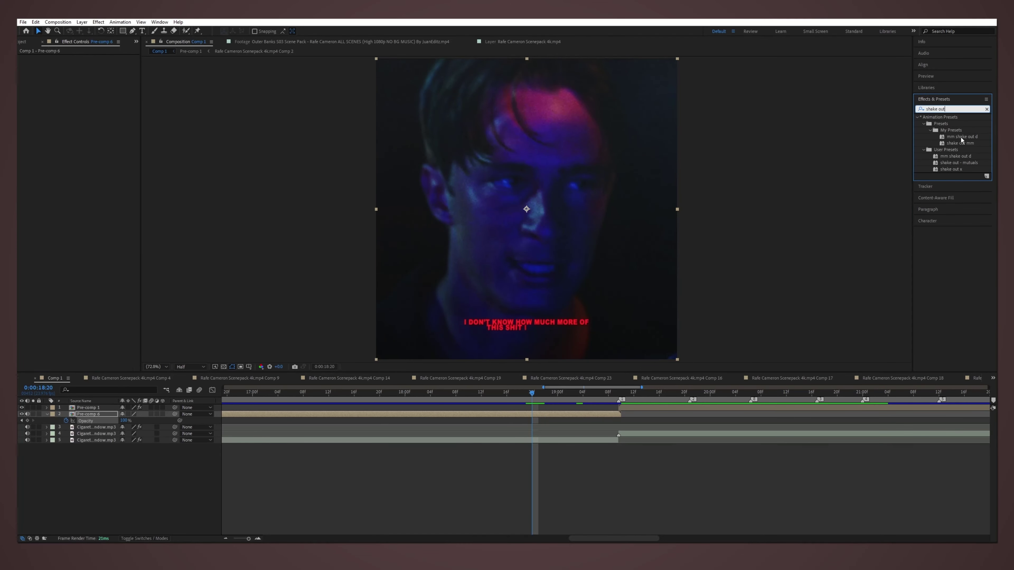
drag(965, 138, 575, 414)
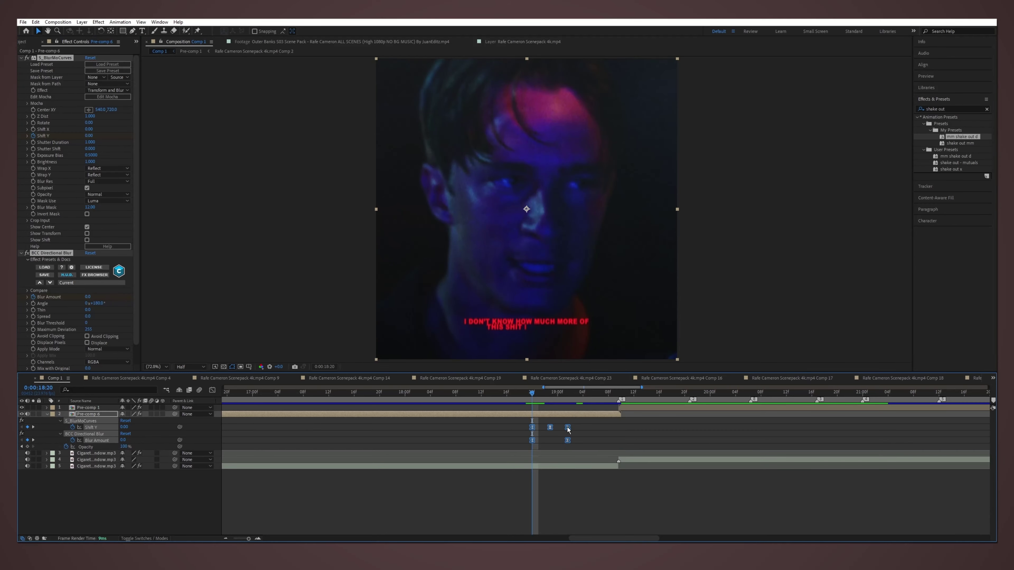
click(571, 393)
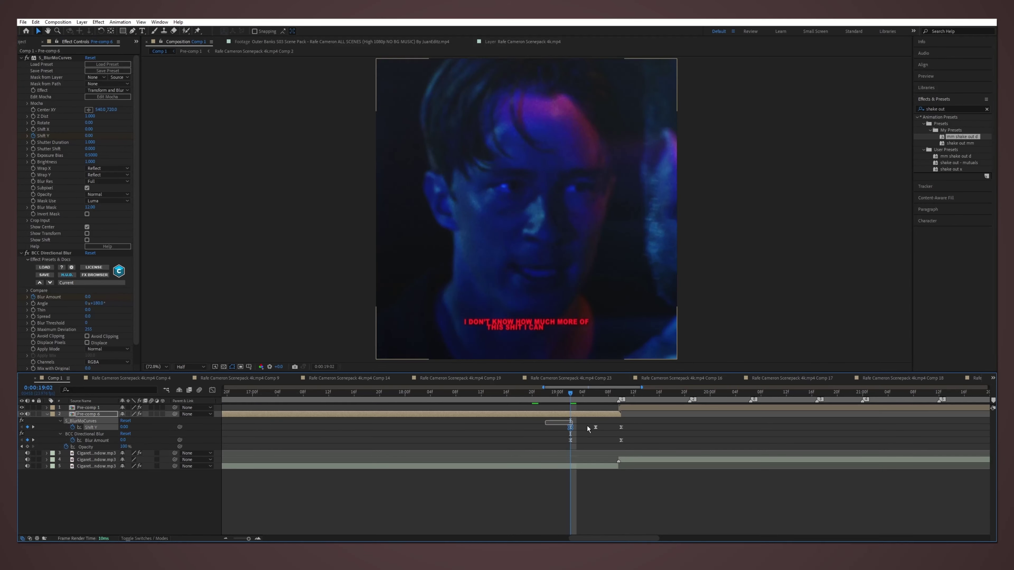
key(u)
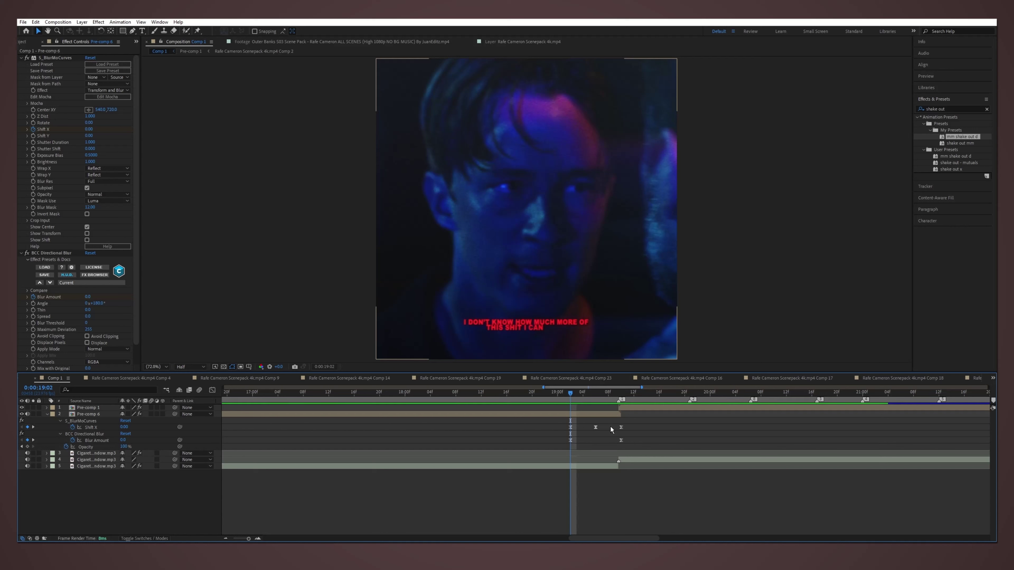
Step: Set the BCC Directional Blur Angle to 90 and scrub through the transition to check it
click(98, 303)
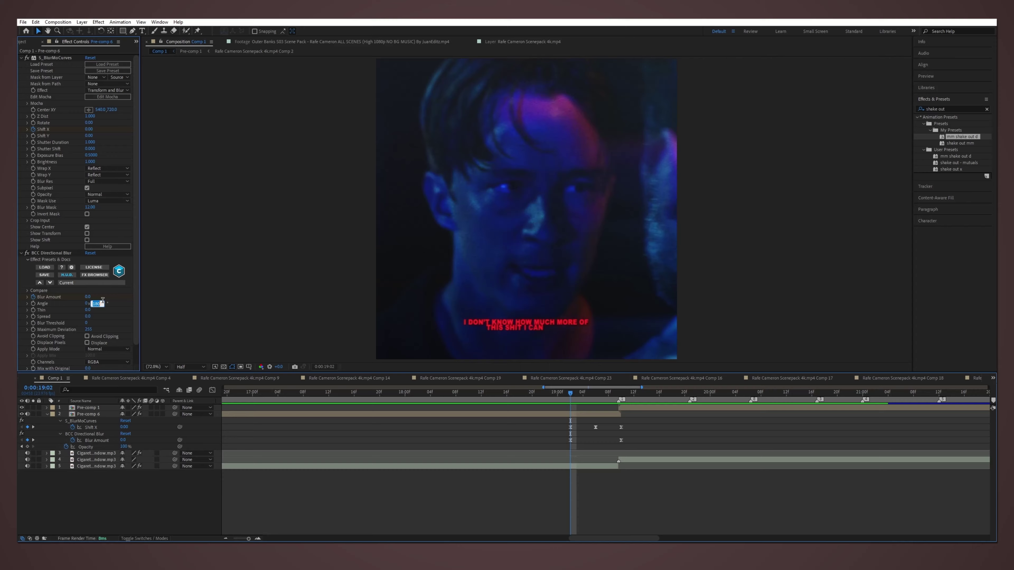
text(90)
drag(565, 395, 615, 391)
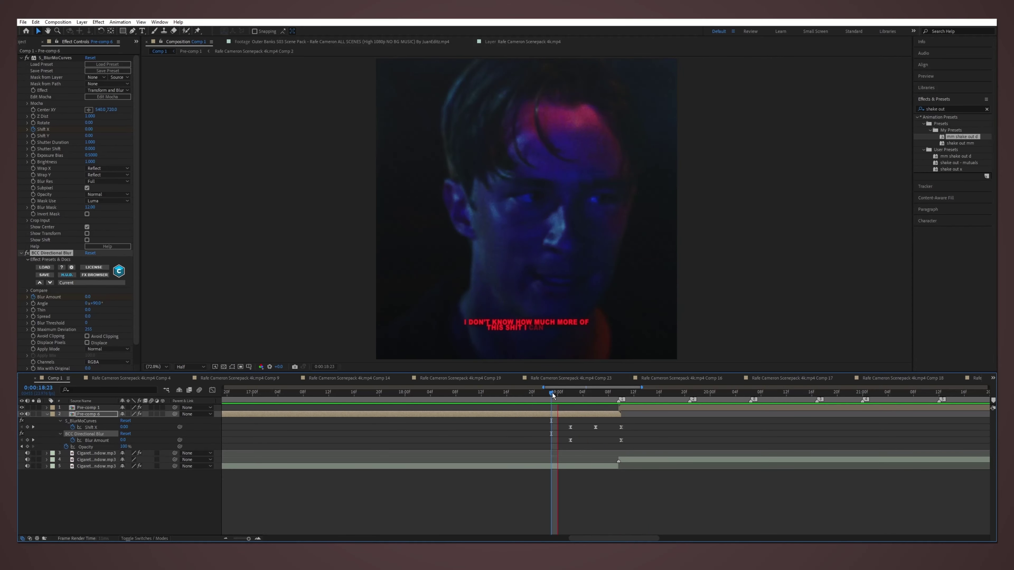
key(shift+Page_Up)
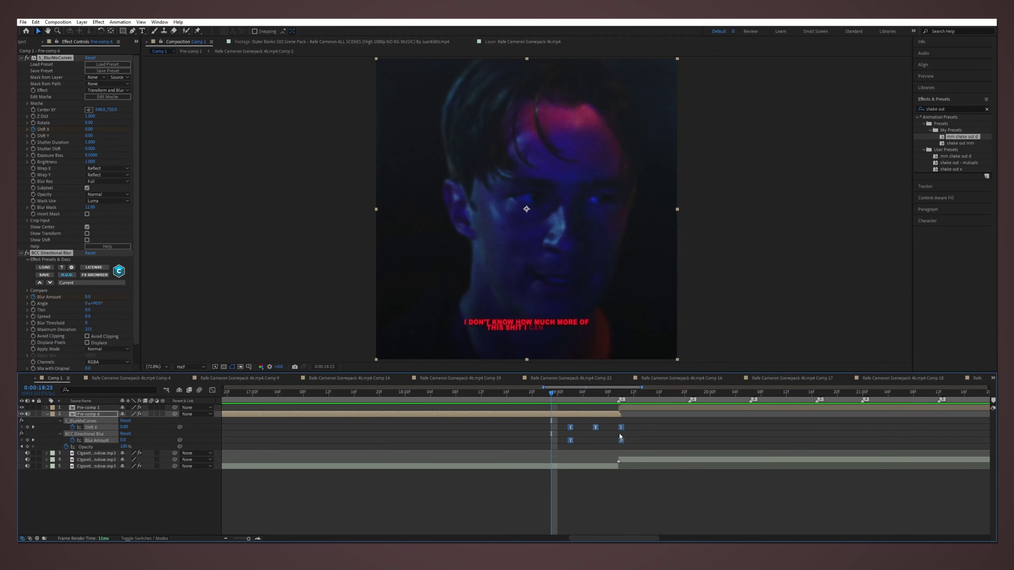
click(621, 395)
click(624, 408)
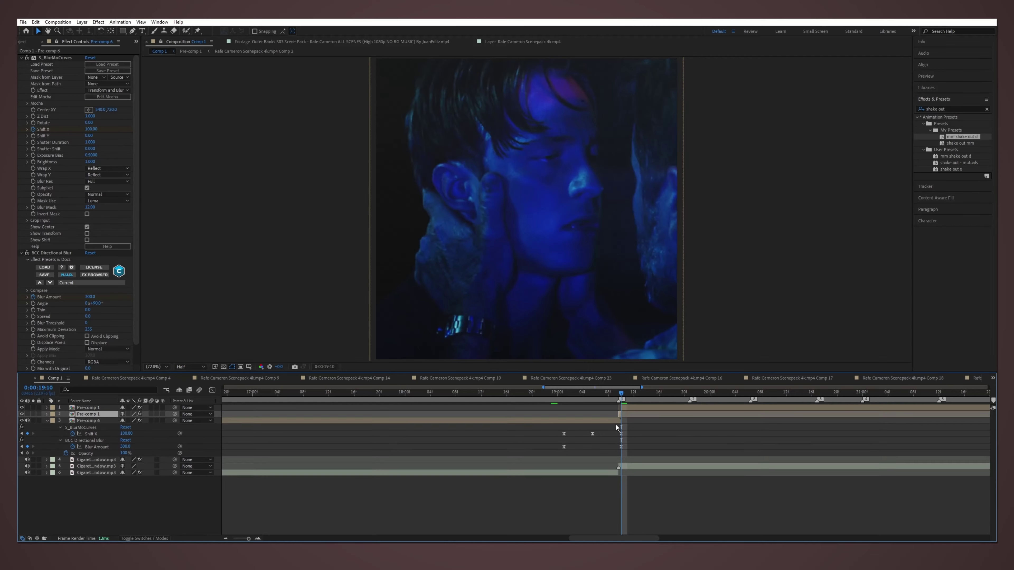
click(955, 108)
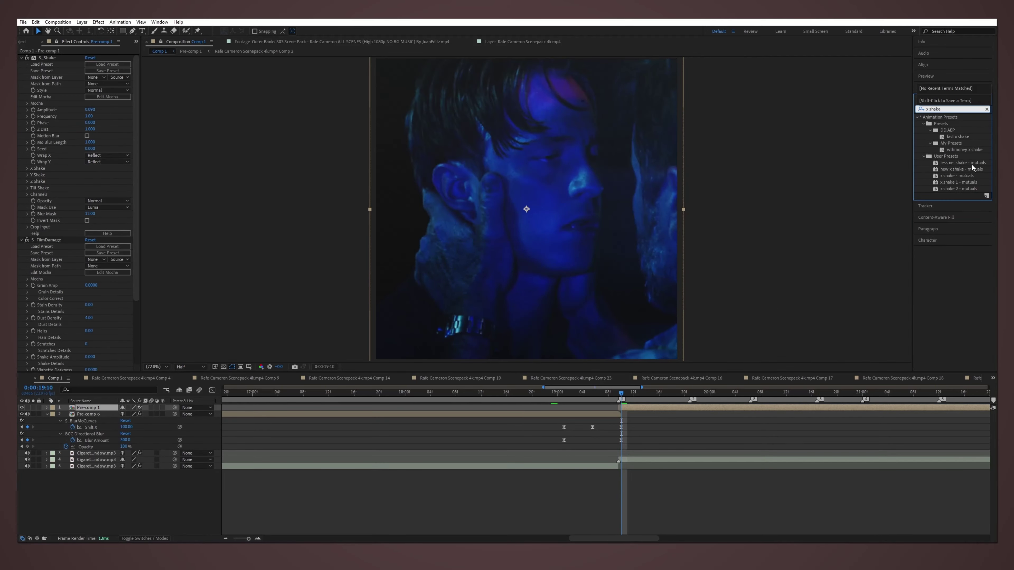
Step: Apply the 'wthmoney x shake' preset and preview the transition around the cut
double_click(977, 152)
click(517, 398)
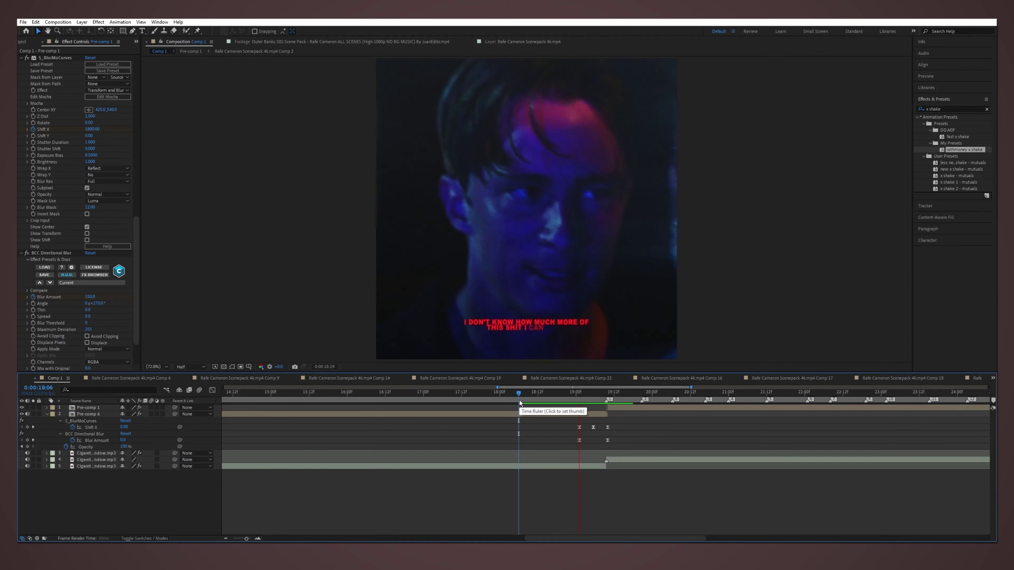
key(semicolon)
click(564, 391)
key(space)
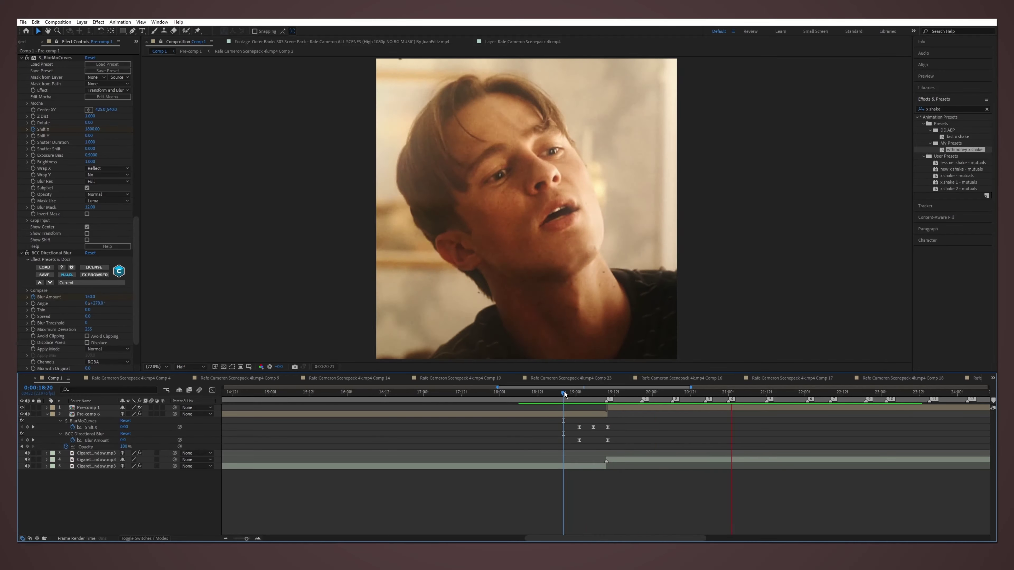
key(equal)
key(equal)
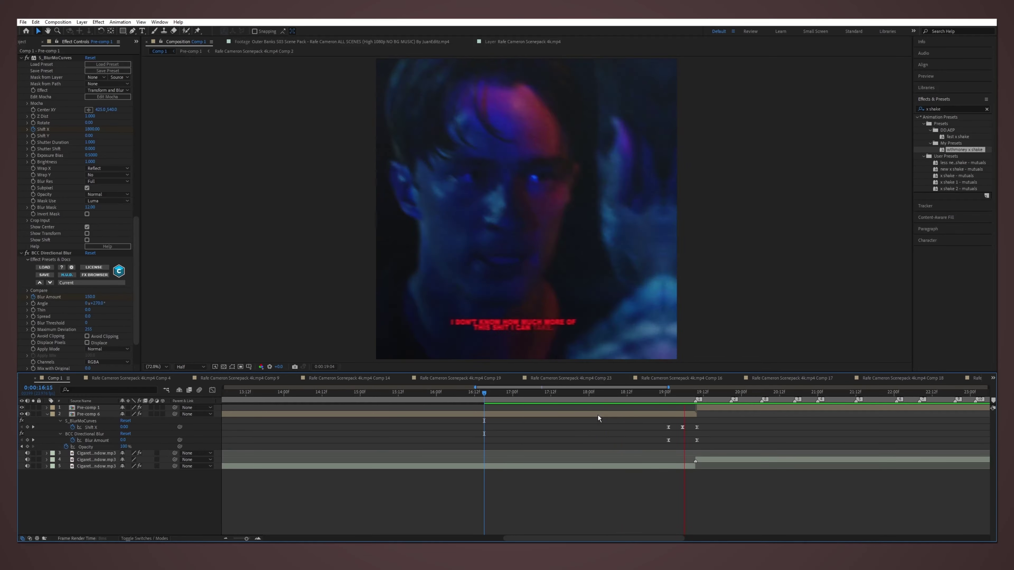
click(605, 414)
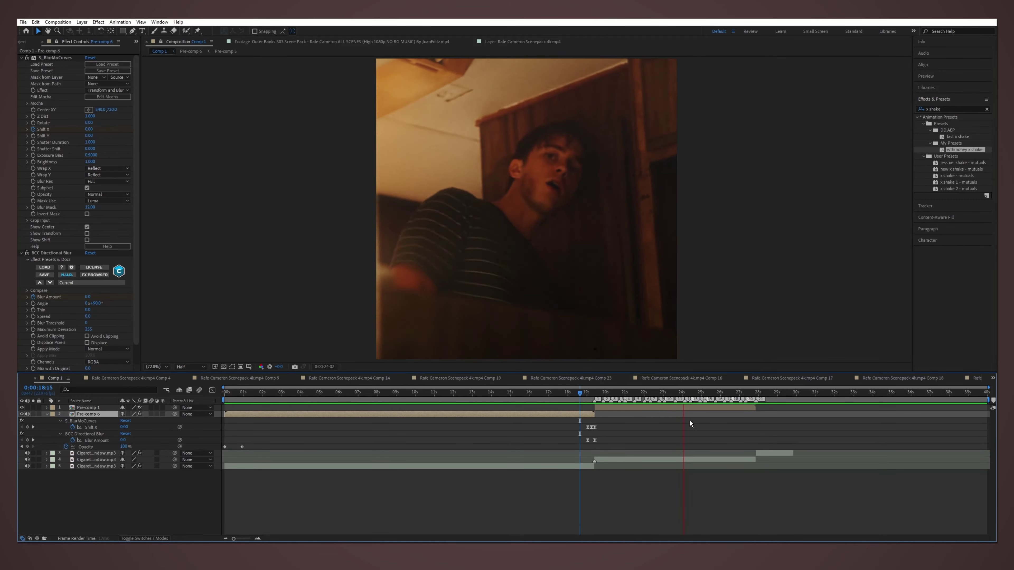
click(761, 405)
Step: Pre-compose Pre-comp 1 and apply 'mm shake out d' to the new nest, selecting its keyframes
key(ctrl+shift+c)
key(Return)
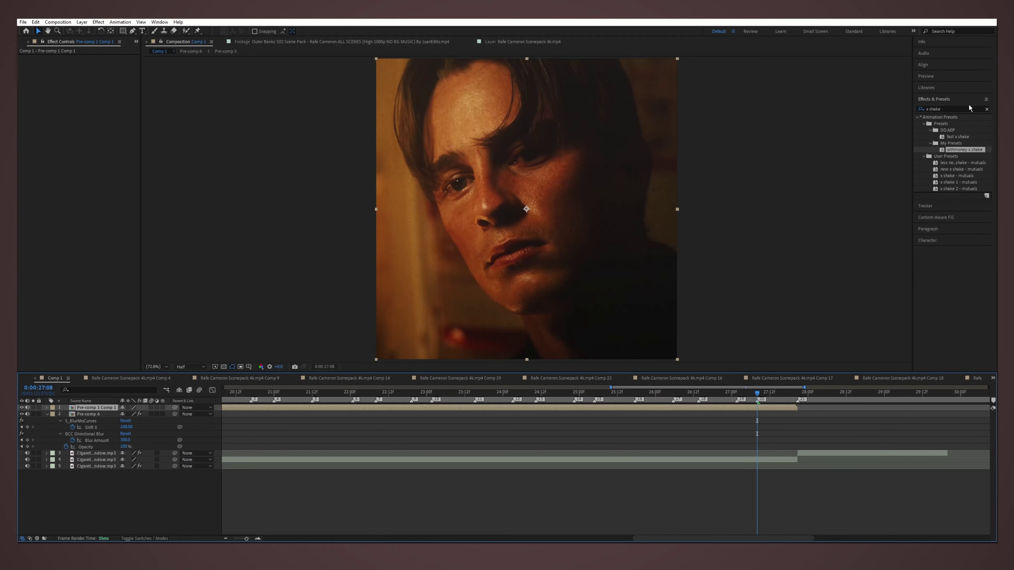
double_click(962, 136)
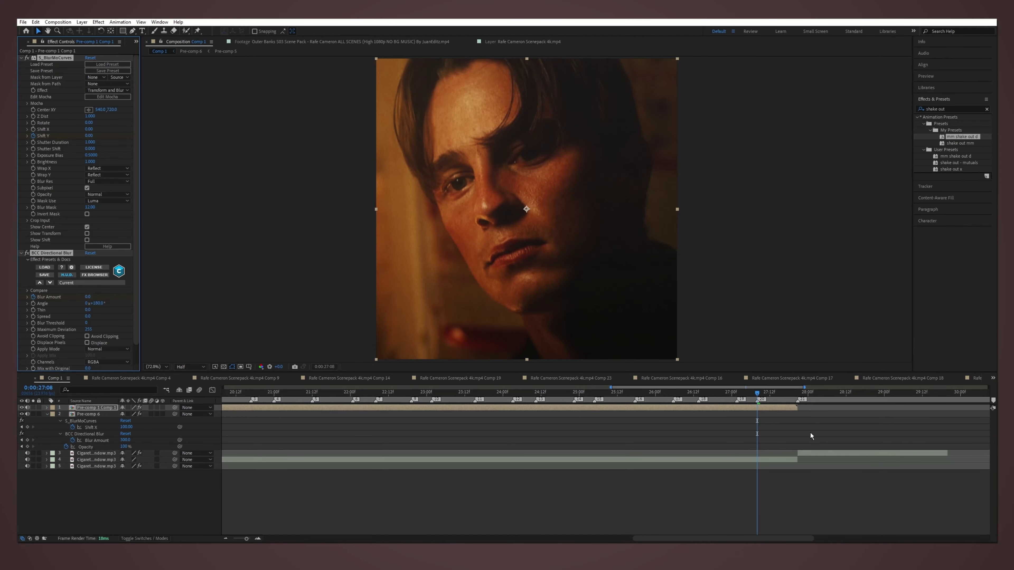
key(u)
click(757, 421)
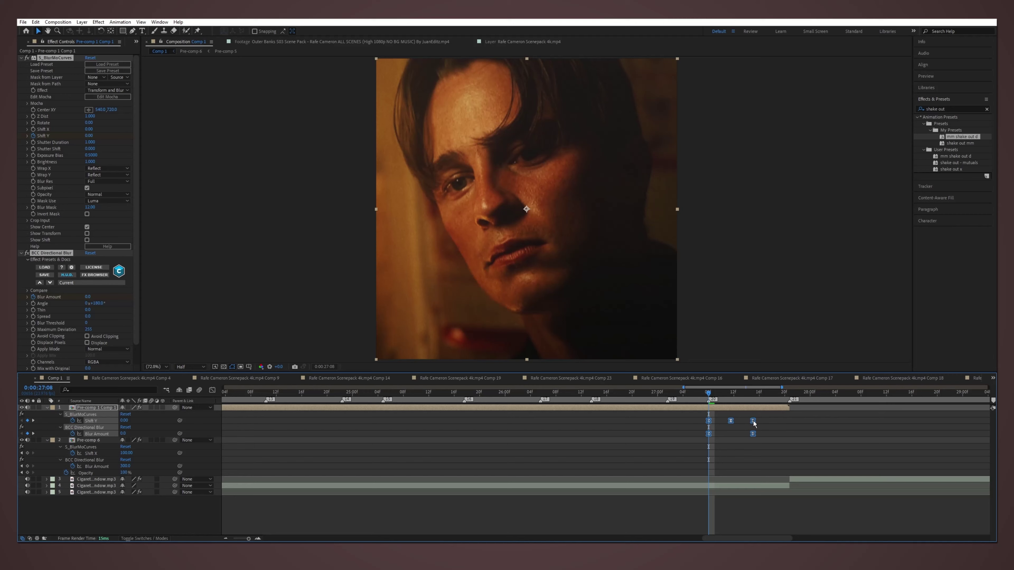
drag(761, 419, 682, 451)
key(u)
key(semicolon)
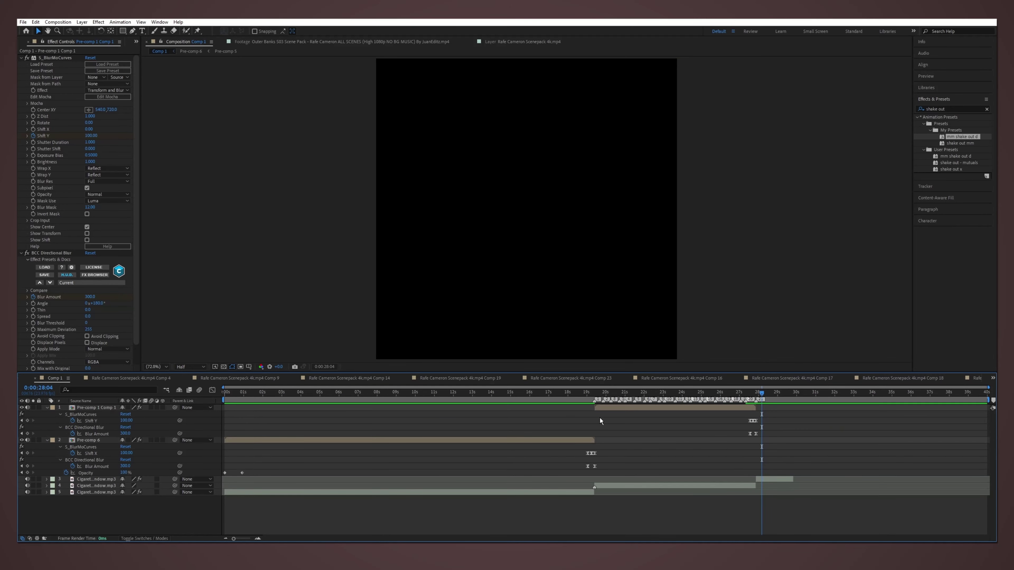
Step: Check the nested Pre-comp 1 Comp 1, then preview Comp 1 from the start
double_click(624, 408)
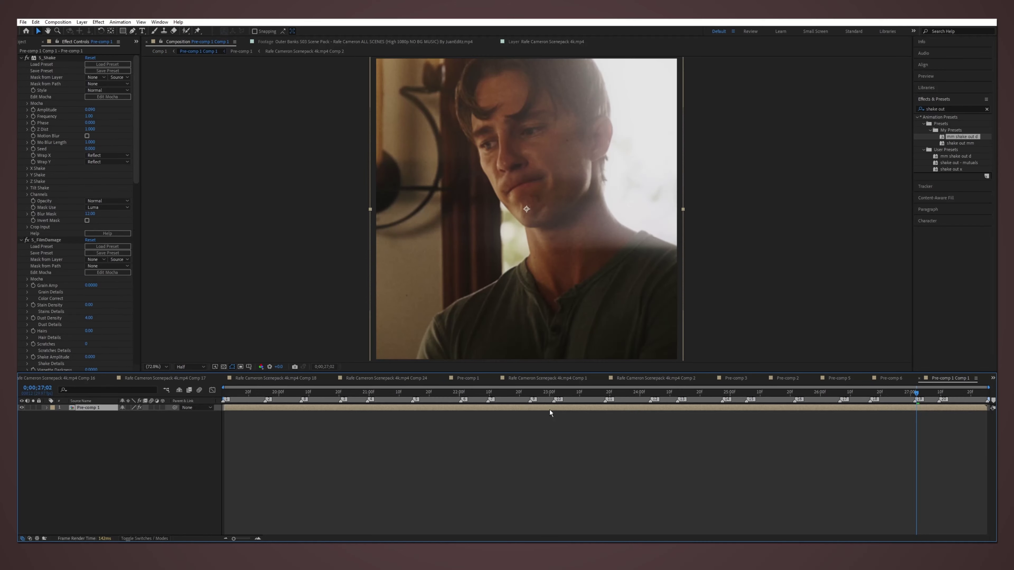
key(shift+Escape)
click(390, 413)
key(Home)
key(space)
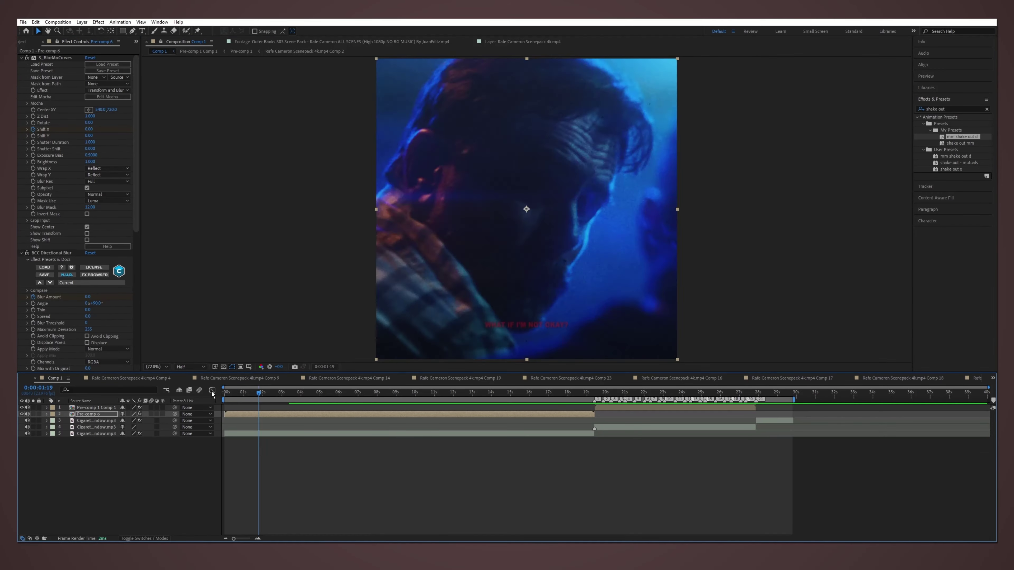
Step: Preview Comp 1 from 0:00:02:18 and 0:00:11:05, then apply the echo audio preset
key(space)
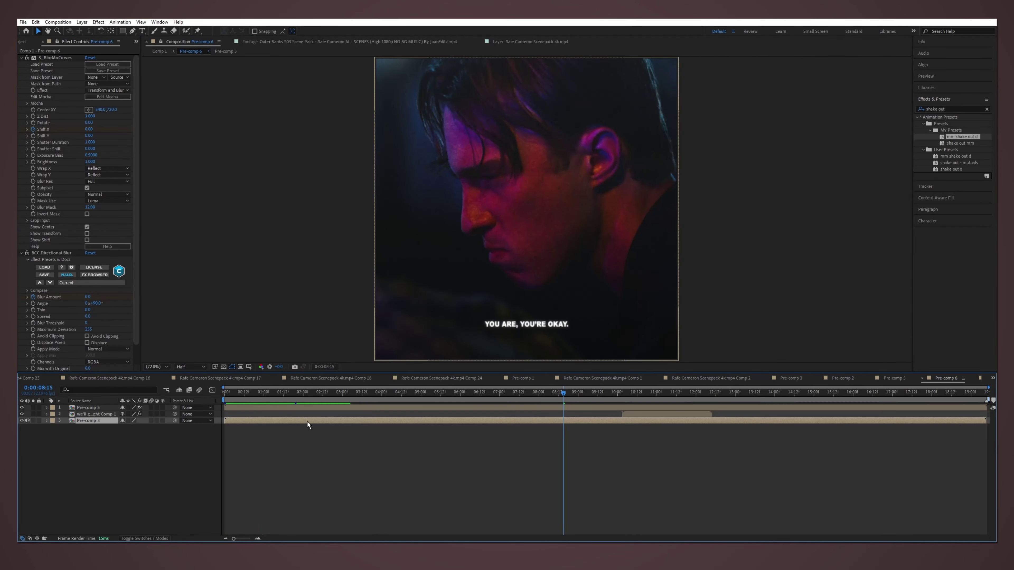
click(277, 394)
key(space)
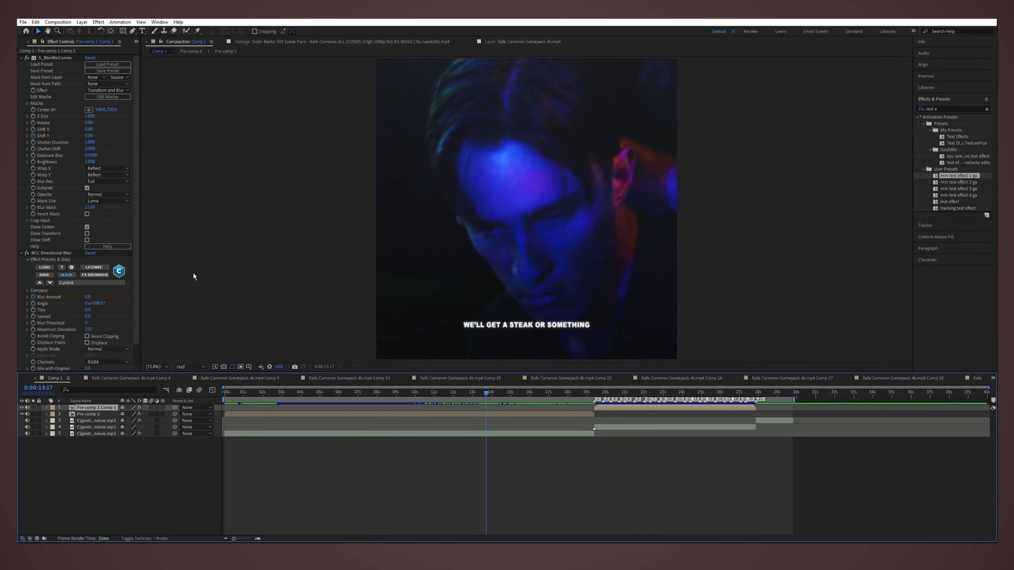
double_click(638, 407)
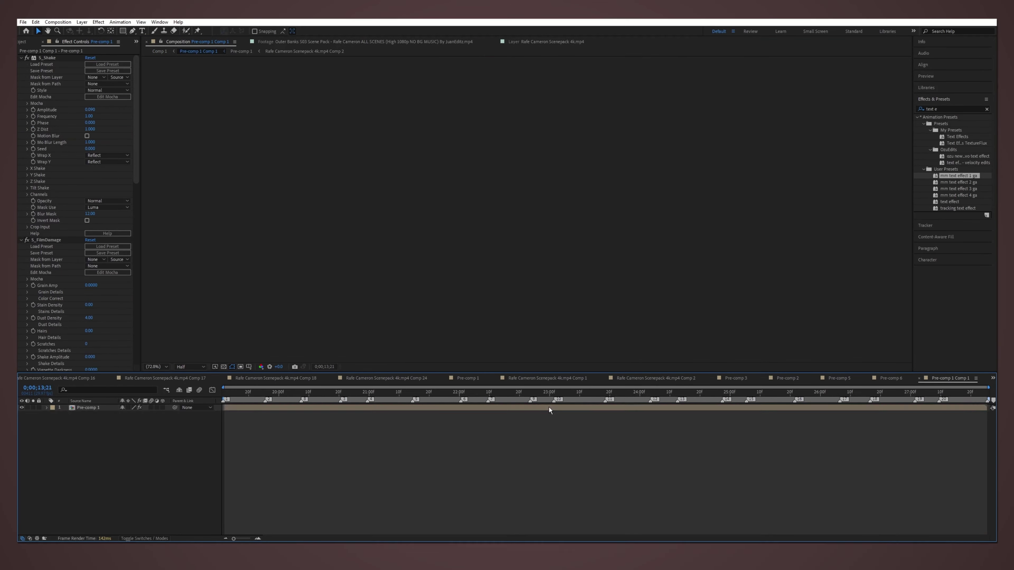
click(159, 51)
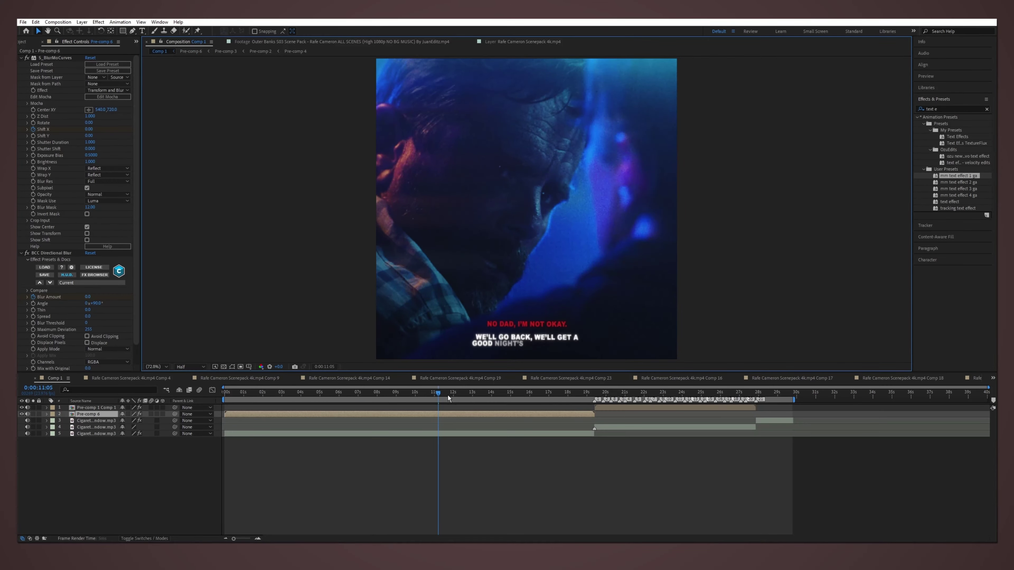
key(space)
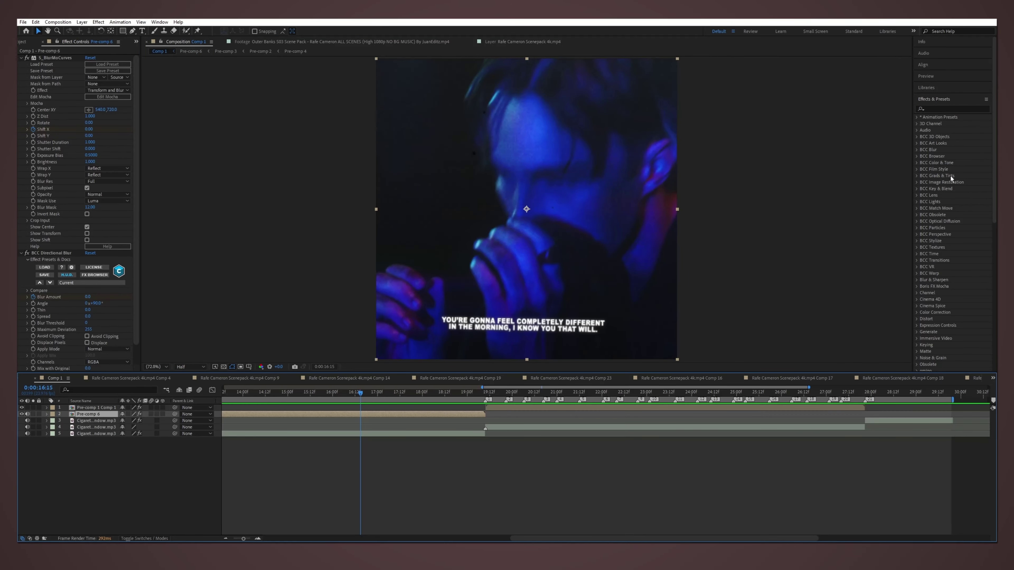
text(echo au)
double_click(950, 130)
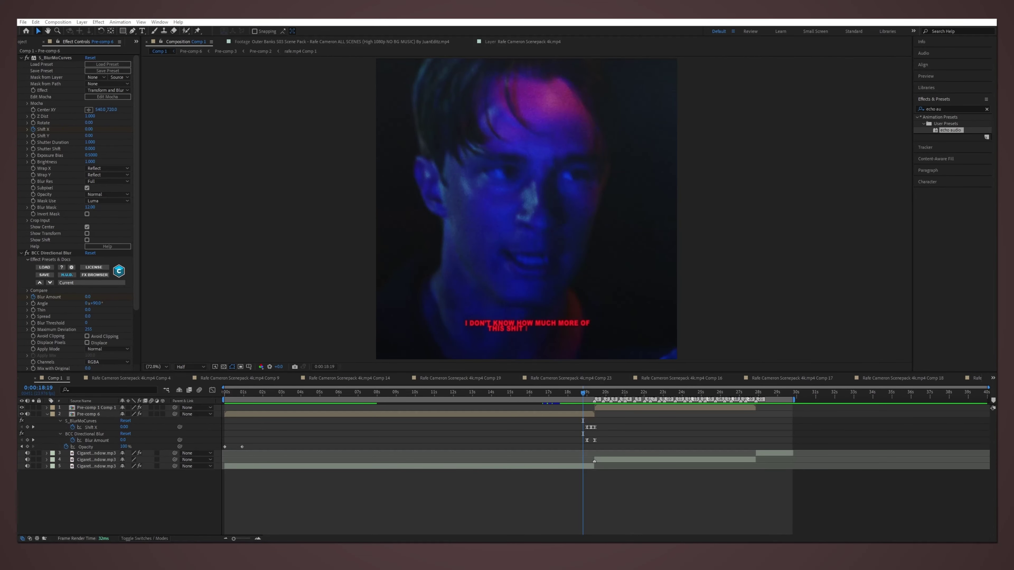
Step: Add LOGO.png as the top layer of Comp 1 and adjust its scale
drag(111, 385, 111, 407)
key(s)
click(135, 414)
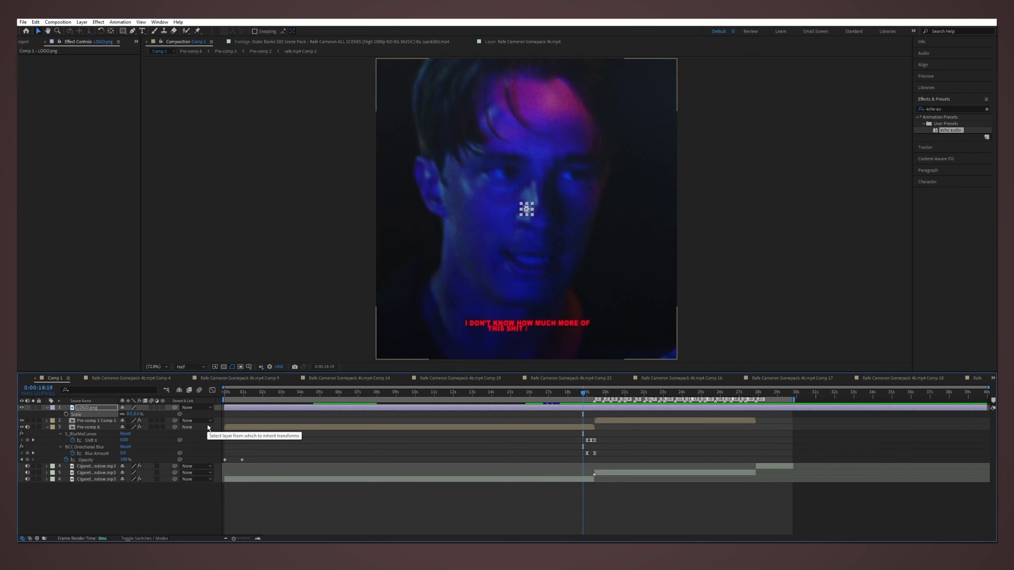
Step: Give the logo a Drop Shadow layer style and change its blending mode
right_click(400, 170)
mouse_move(423, 275)
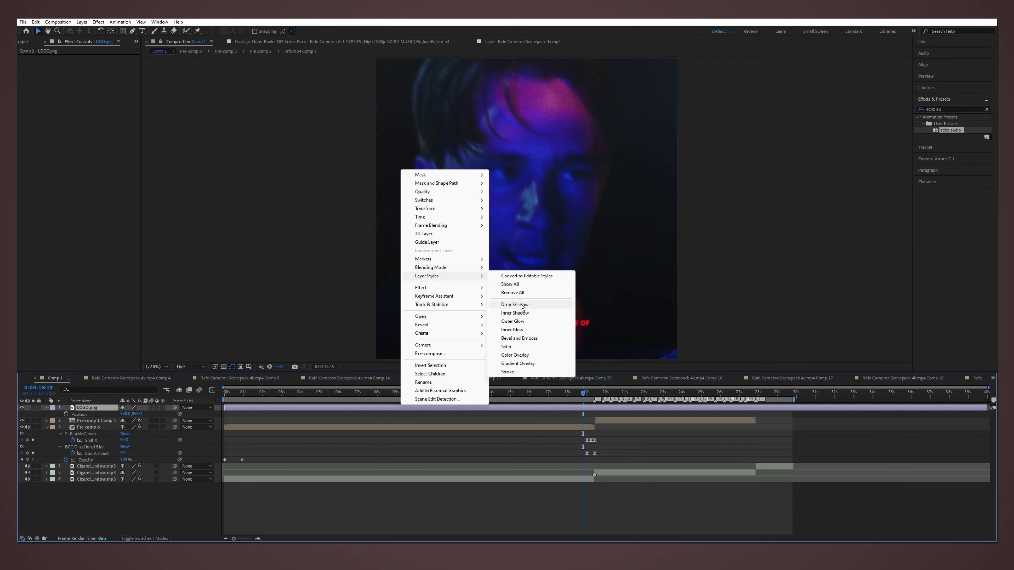
click(509, 306)
right_click(555, 172)
mouse_move(585, 270)
click(669, 344)
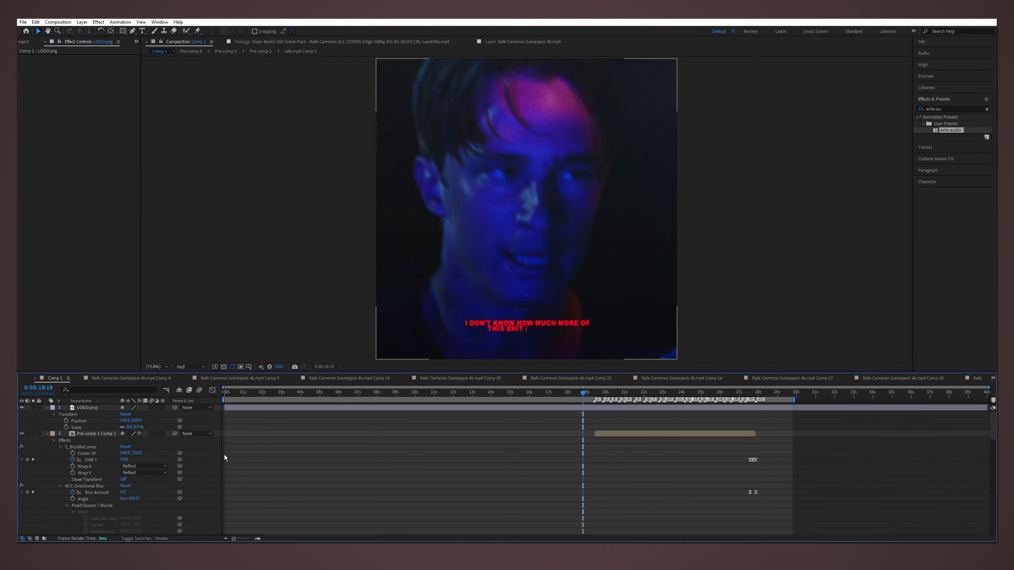
Step: Create a black solid layer and send it to the bottom of the stack
right_click(195, 454)
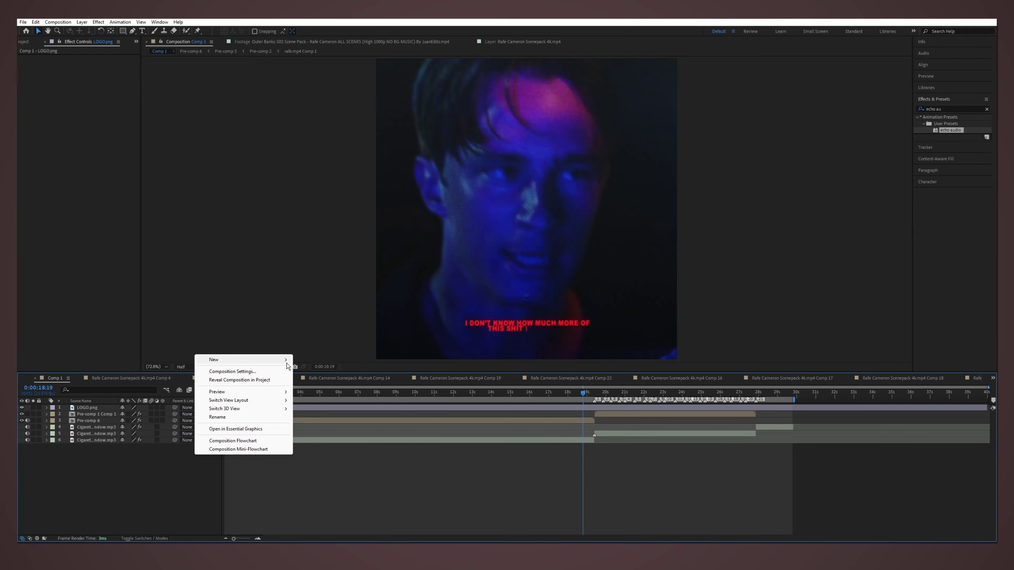
click(310, 369)
click(173, 417)
key(ctrl+shift+bracketleft)
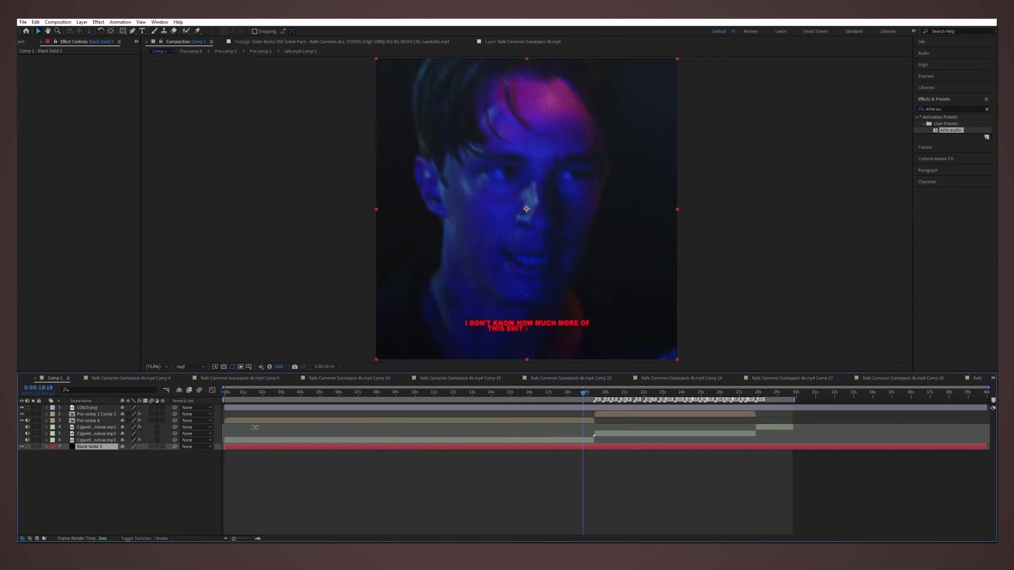
Step: Add Comp 1 to the Render Queue and view it there
click(232, 393)
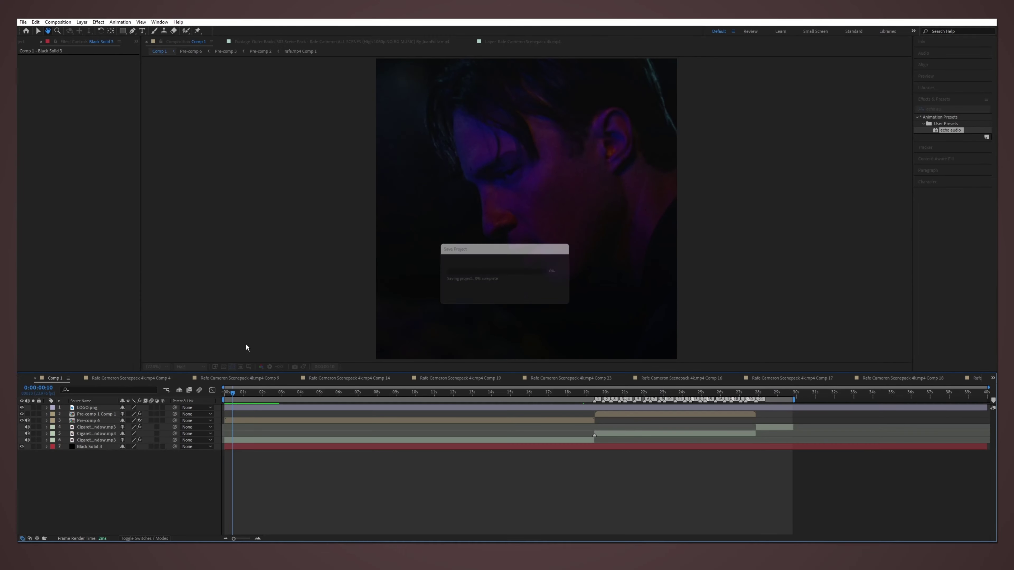
click(58, 22)
click(85, 88)
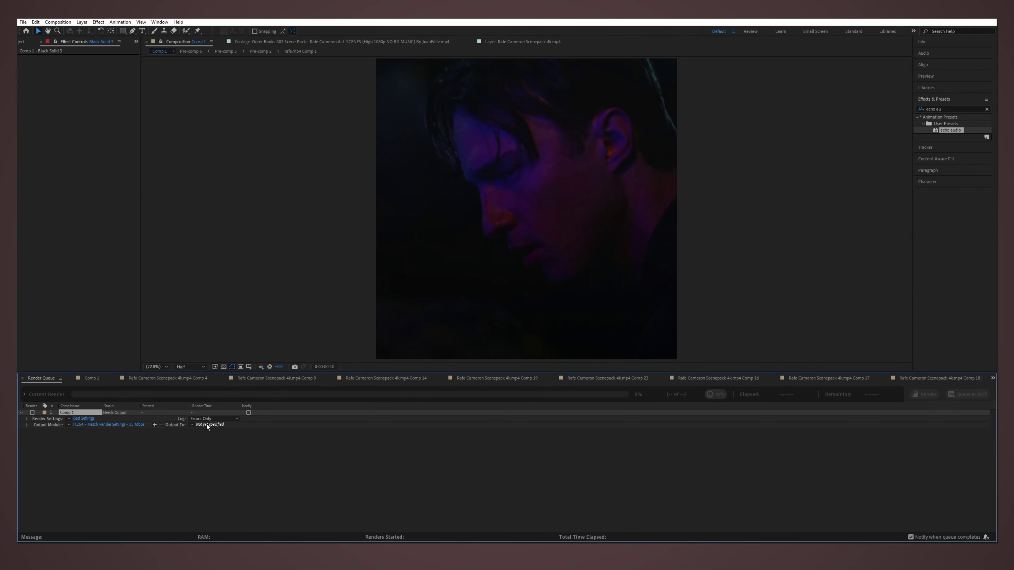